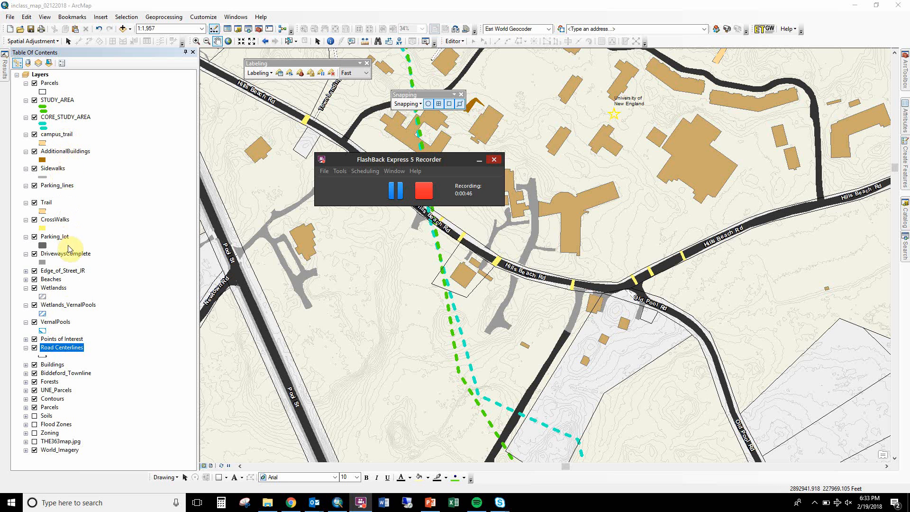
Open the Buildings layer's attribute table and enlarge its window to show the SHAPE_area values.
right_click(51, 364)
click(97, 188)
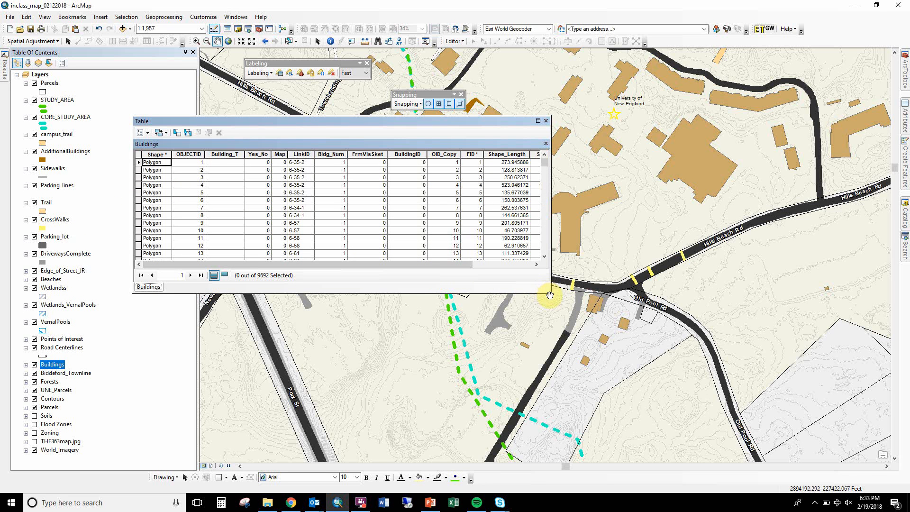
drag(550, 293, 550, 361)
drag(551, 270, 653, 259)
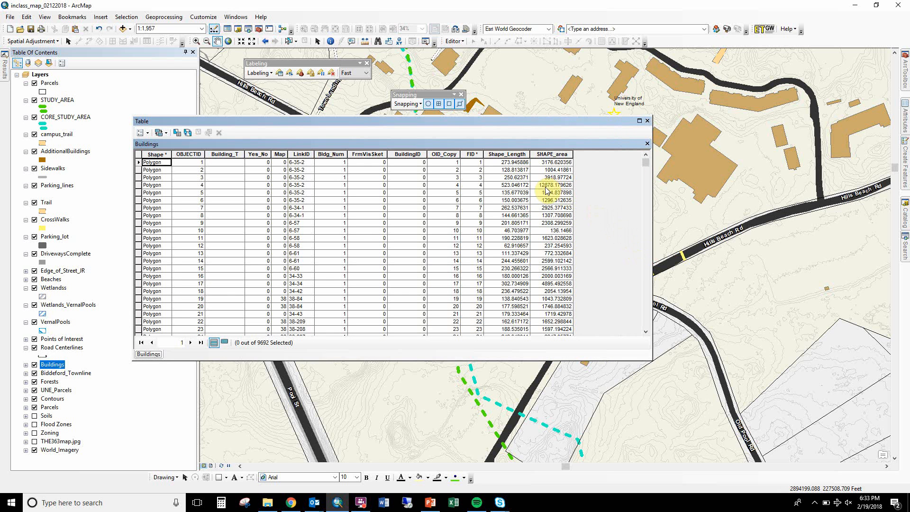
click(547, 186)
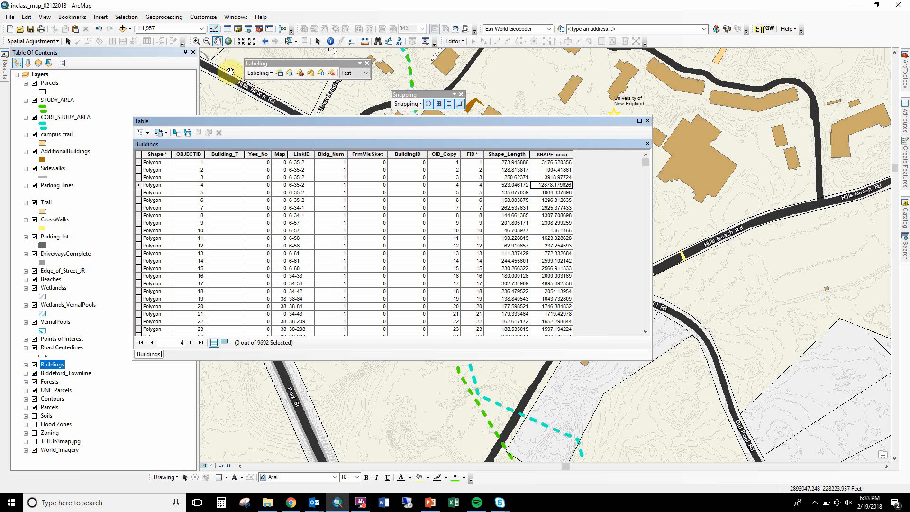
Add a field named SQFT of type Double to the Buildings table and widen its column.
click(144, 133)
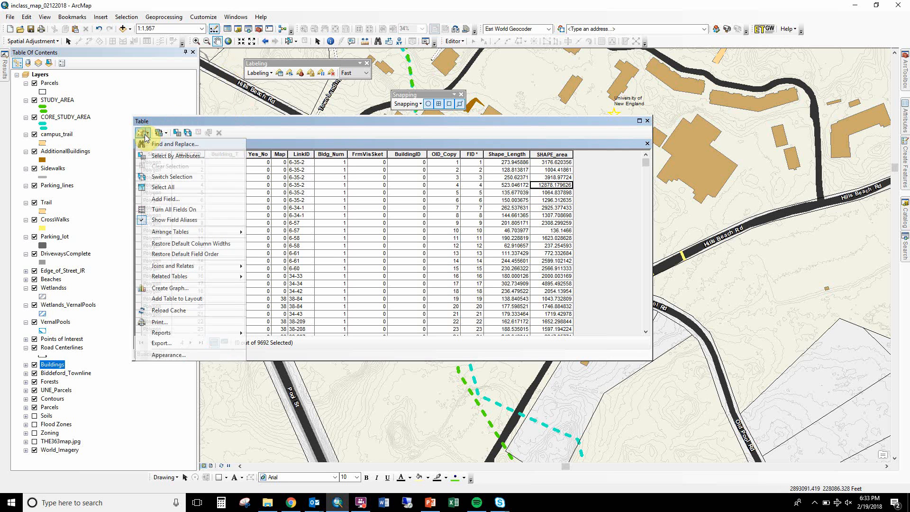
click(182, 200)
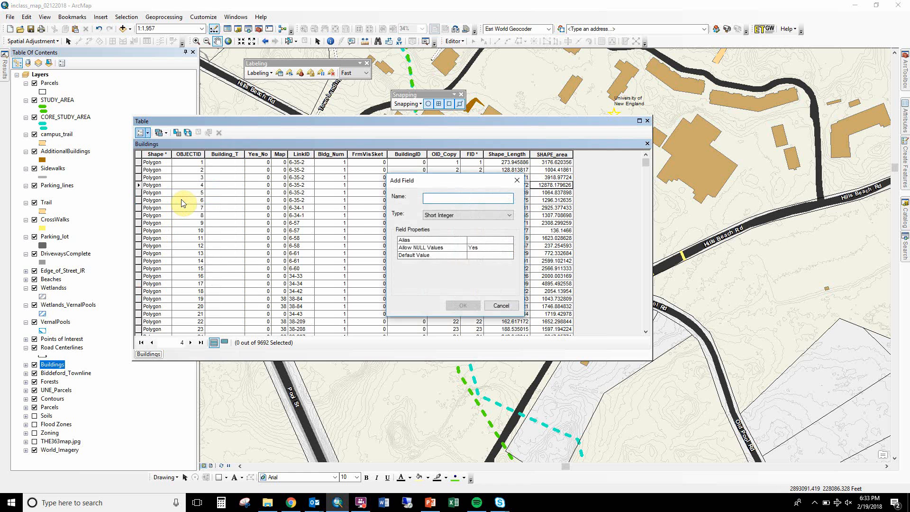
text(SQFT)
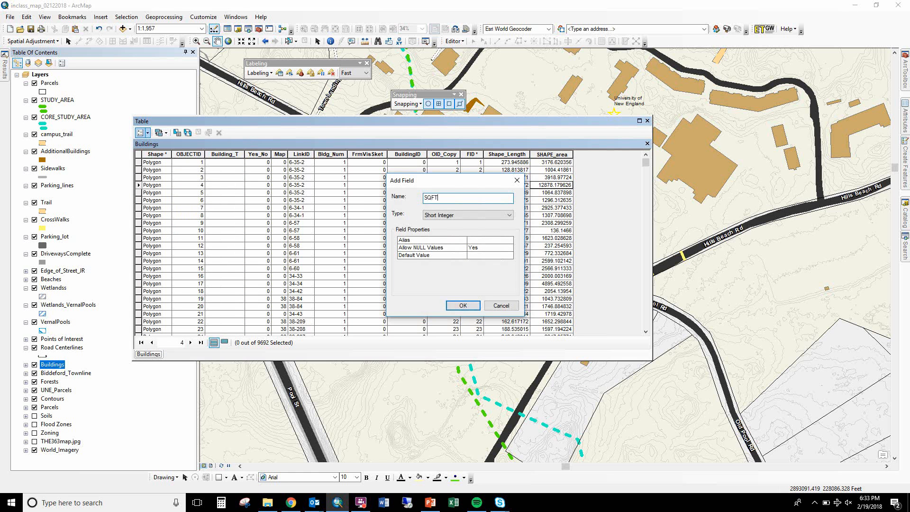
click(440, 218)
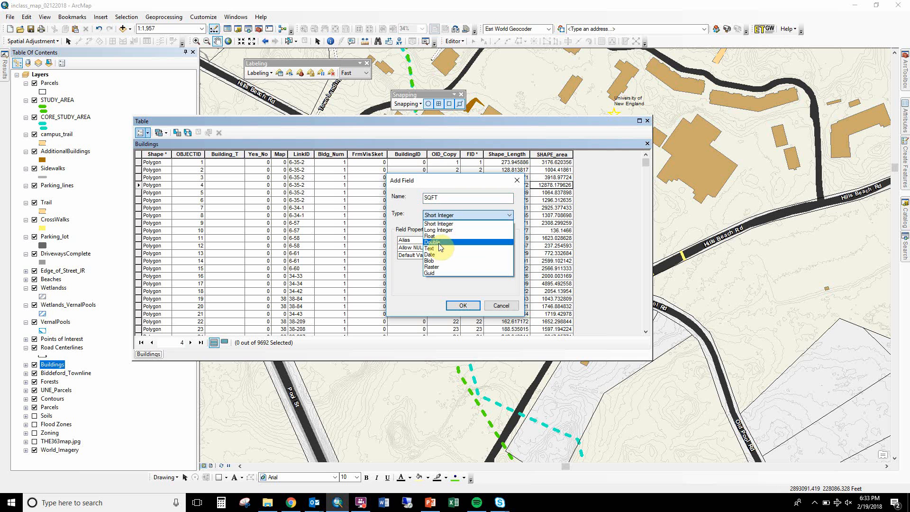
click(440, 243)
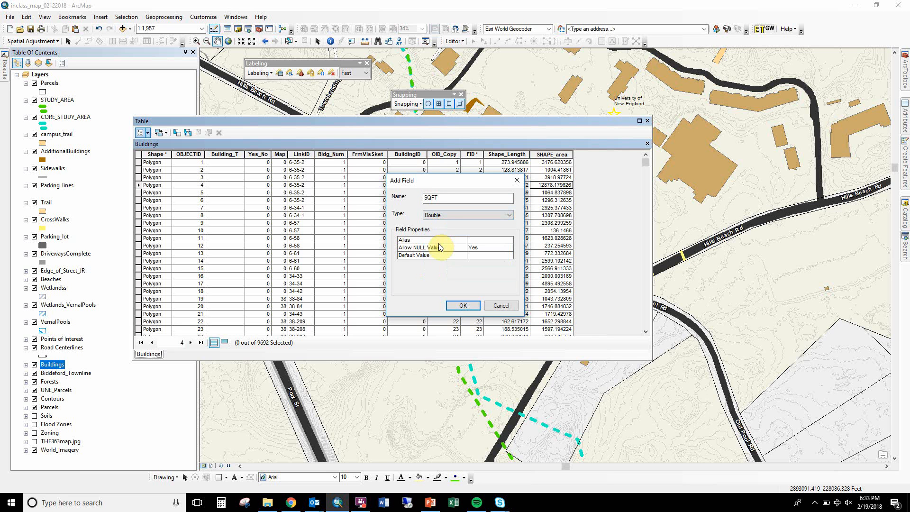
click(465, 306)
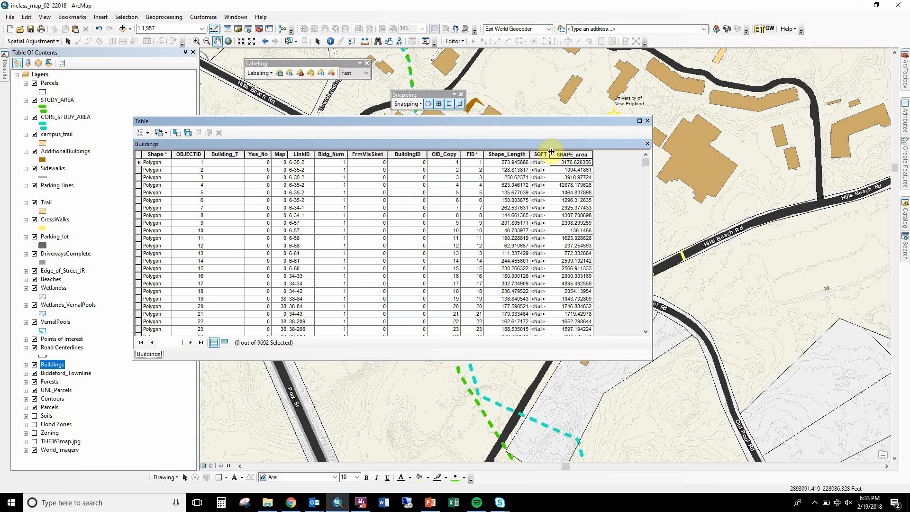
drag(550, 154, 602, 154)
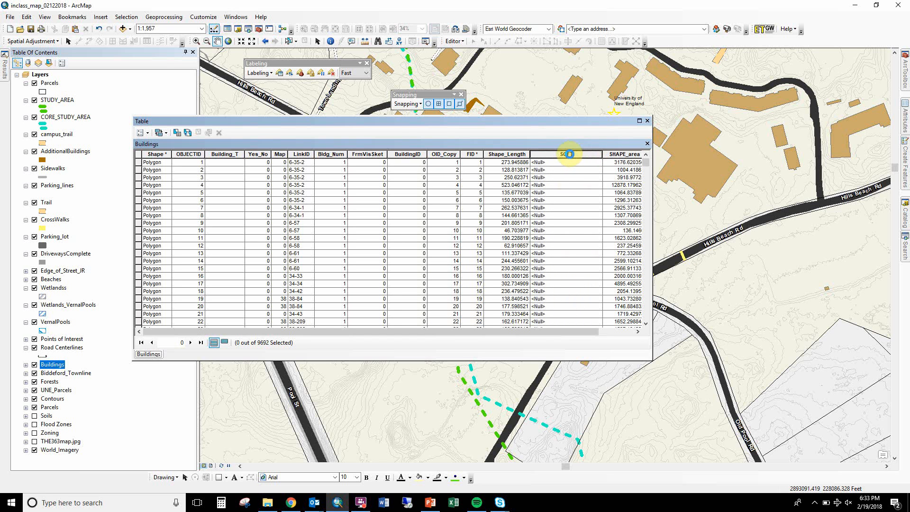
right_click(569, 154)
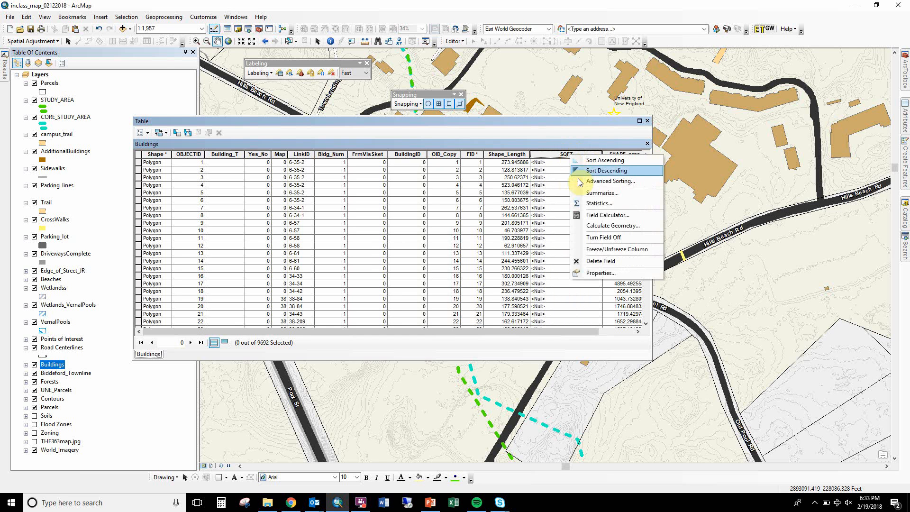
click(598, 216)
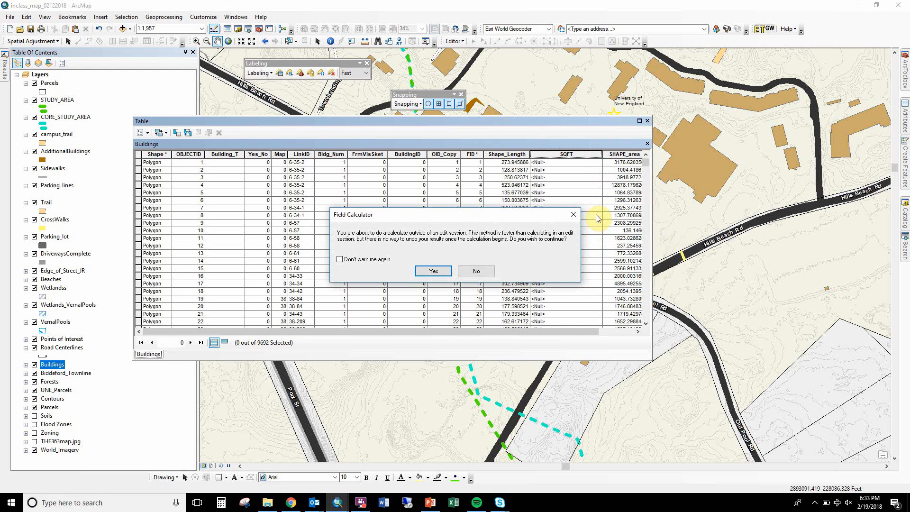
click(432, 271)
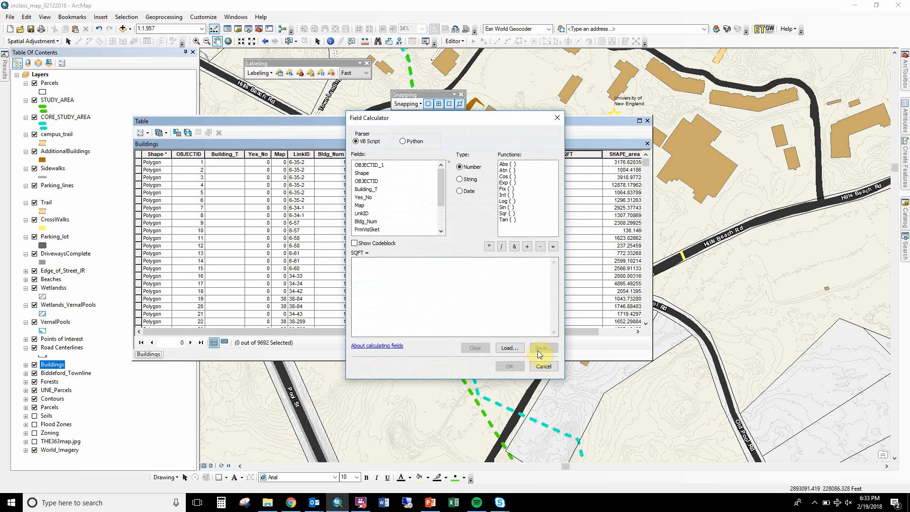
click(543, 365)
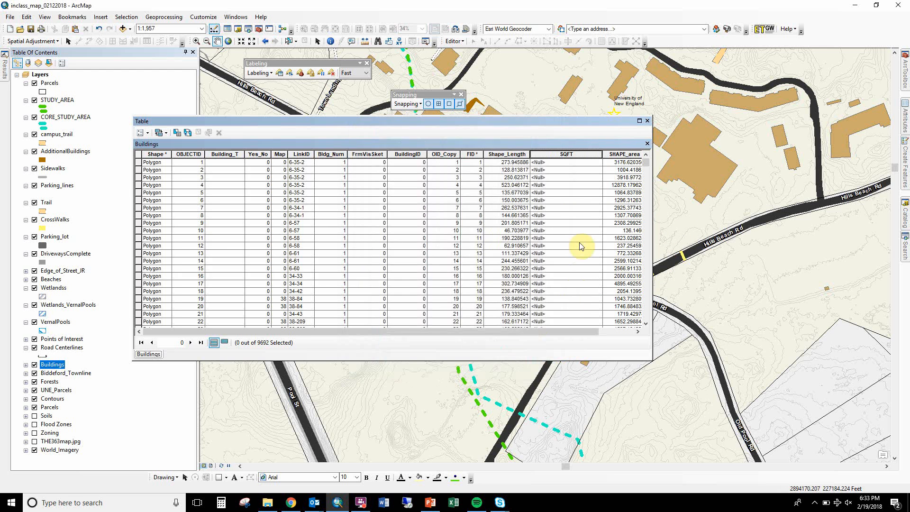
Calculate geometry for the SQFT field as Area in Square Feet US, using the data source's coordinate system, outside an edit session.
right_click(560, 154)
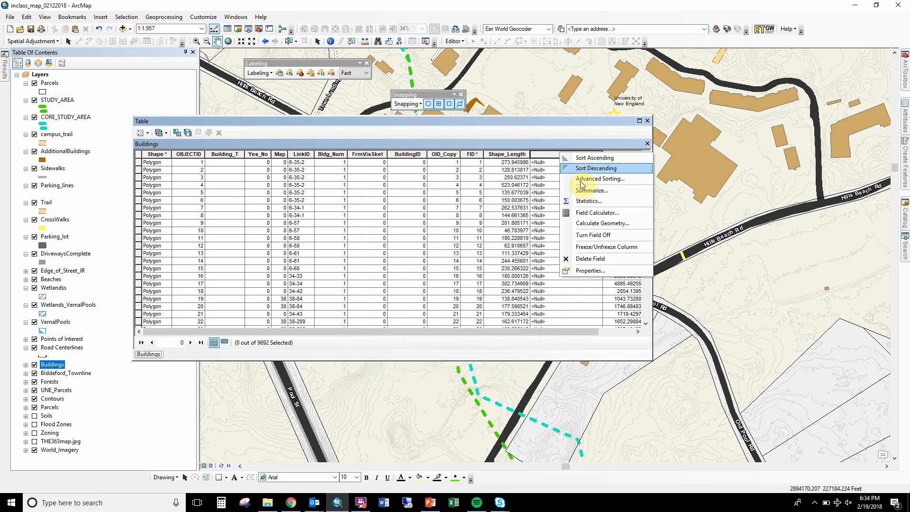
click(594, 223)
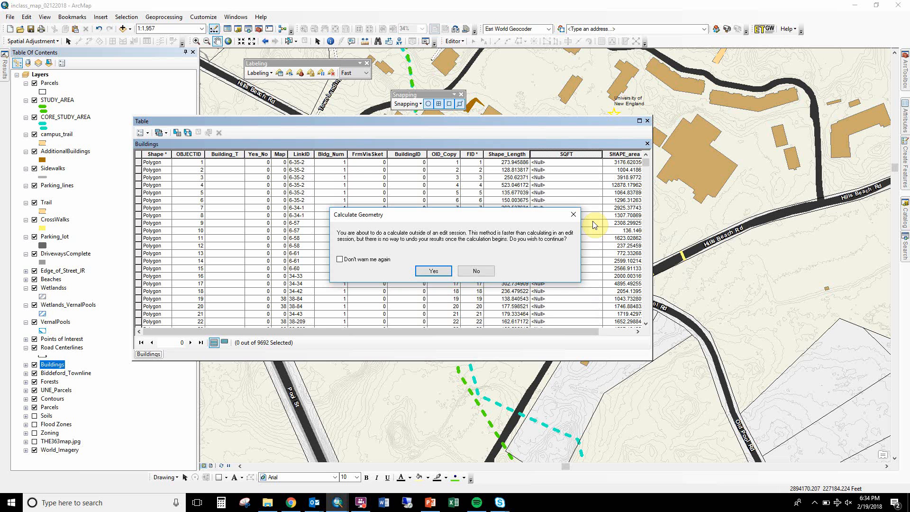
click(433, 271)
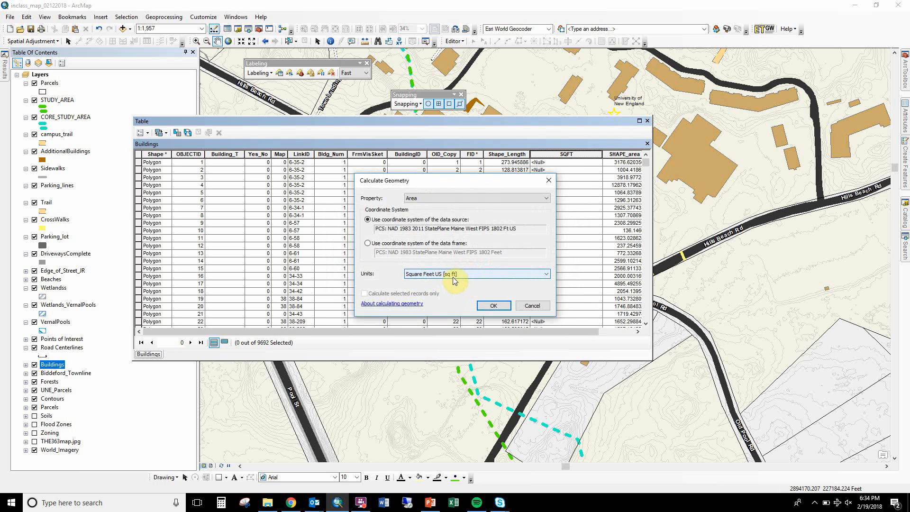
click(423, 275)
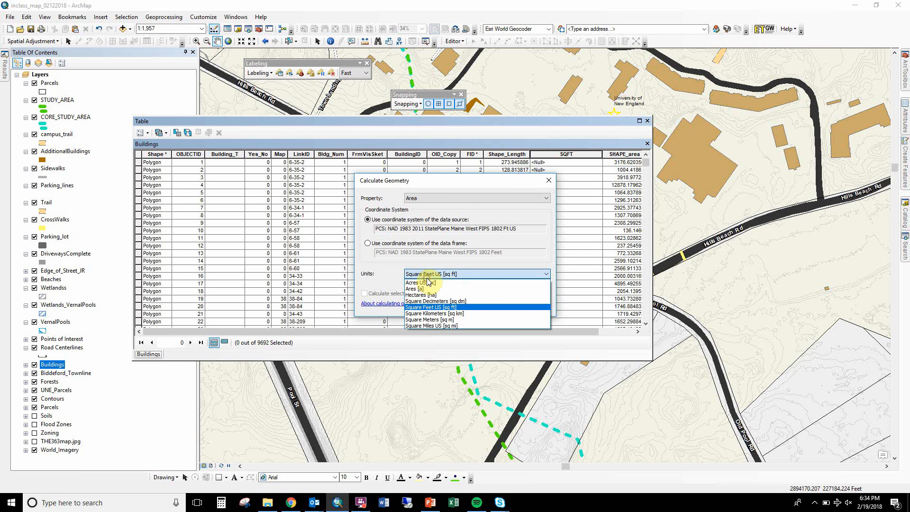
click(423, 209)
click(422, 200)
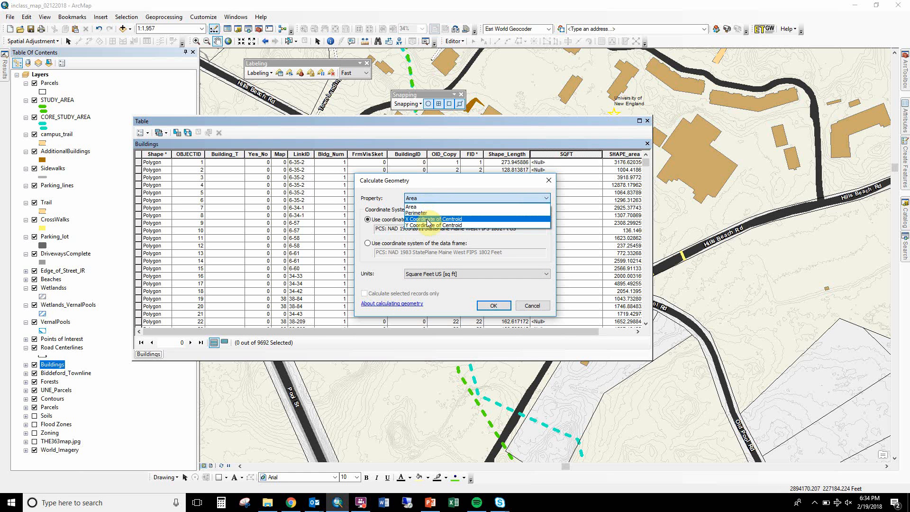
click(426, 206)
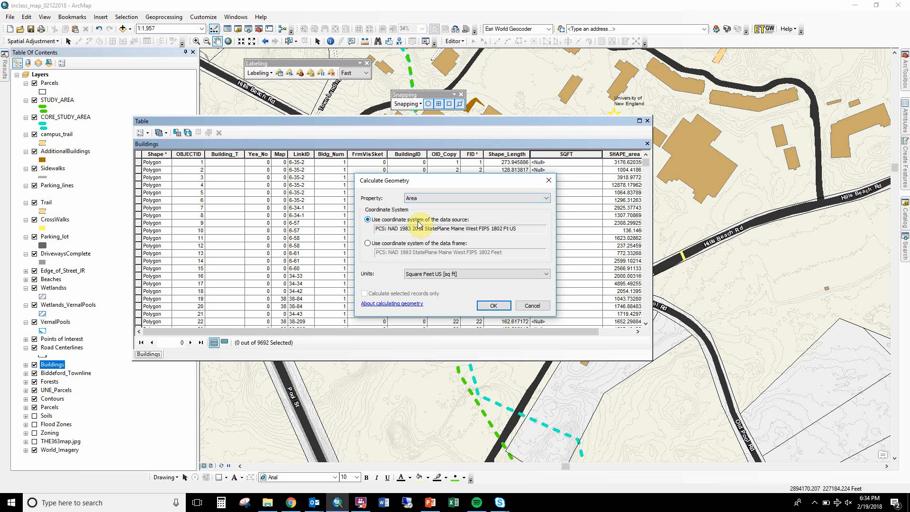
click(447, 275)
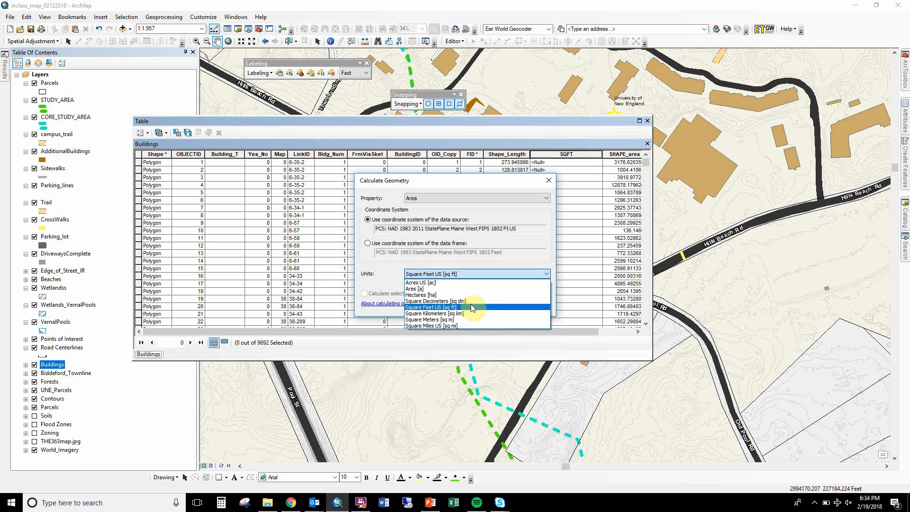
click(465, 275)
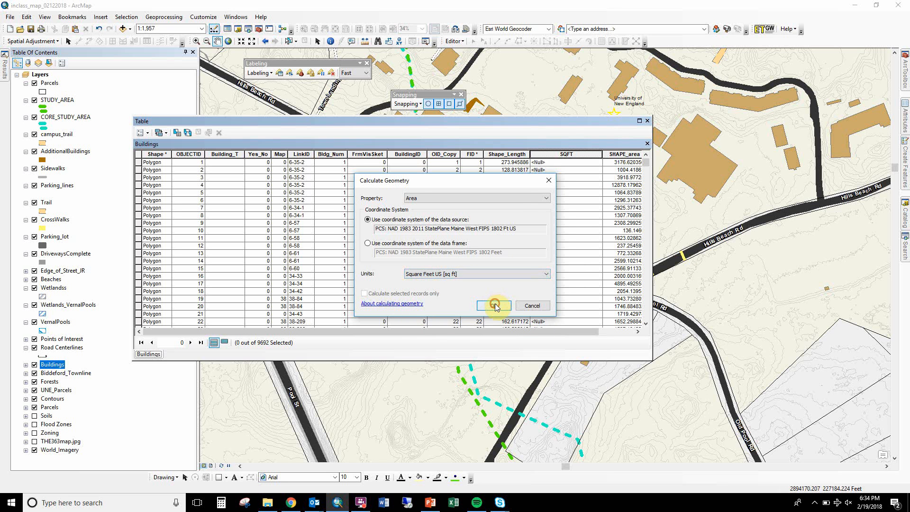
click(495, 305)
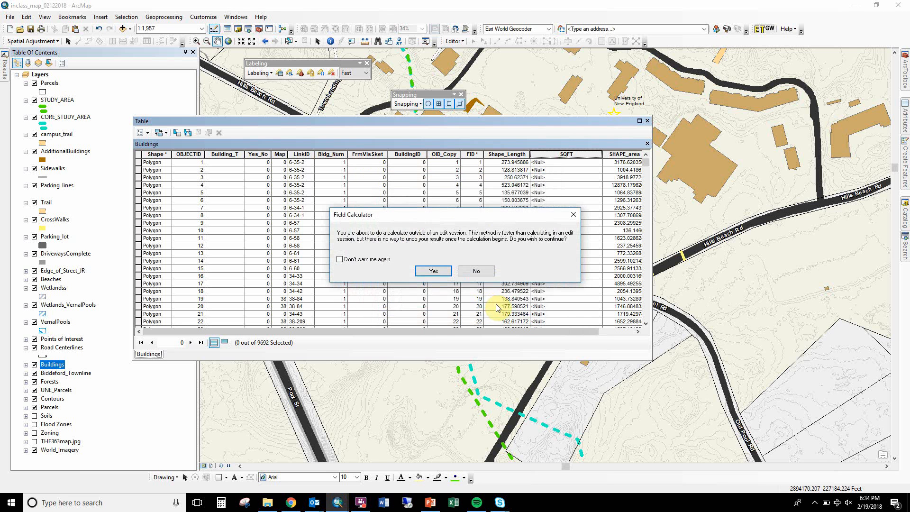
click(426, 270)
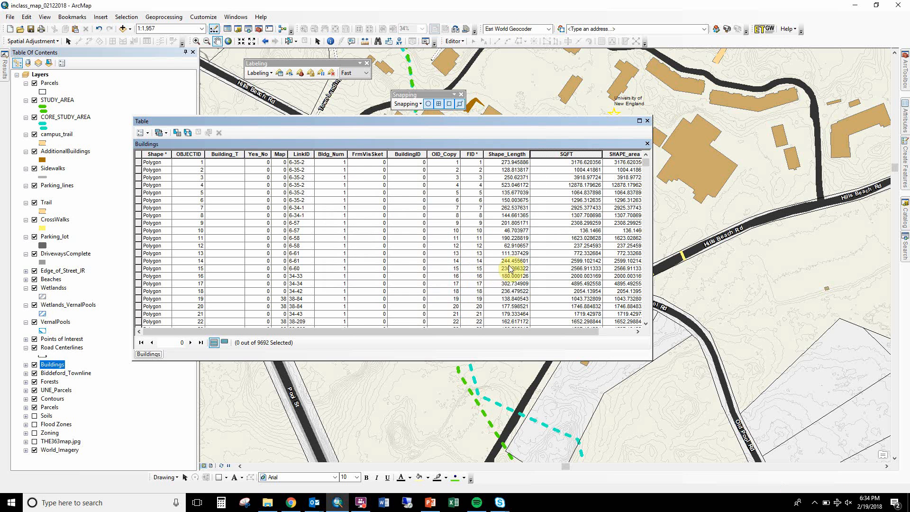
Compare the SQFT value with the SHAPE_area value in the fifth Buildings record.
click(598, 193)
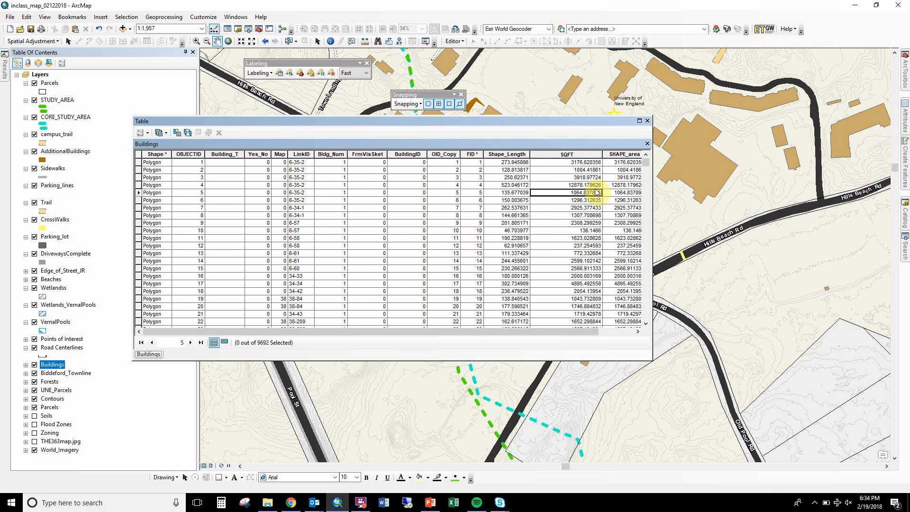
key(Tab)
click(599, 191)
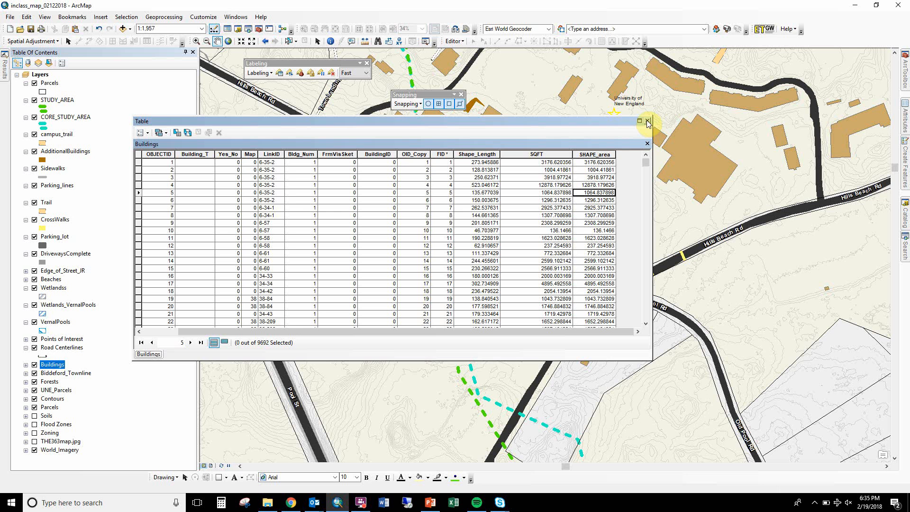
Close the Buildings table and select the Wetlandss, Wetlands_VernalPools and VernalPools layers together.
click(649, 121)
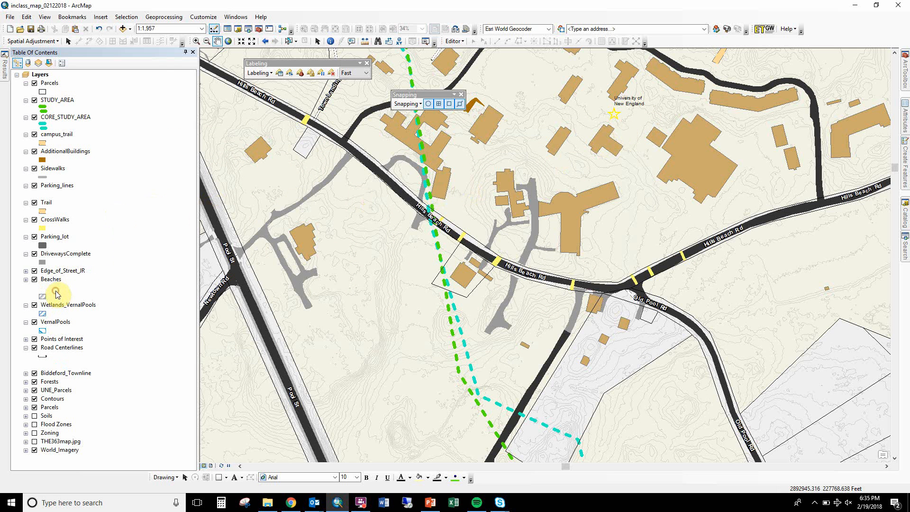
click(56, 289)
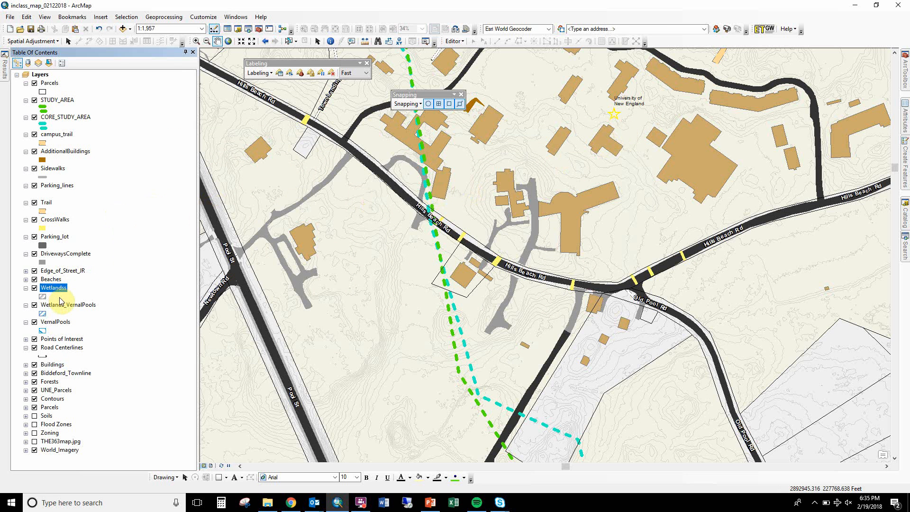
shift+click(61, 324)
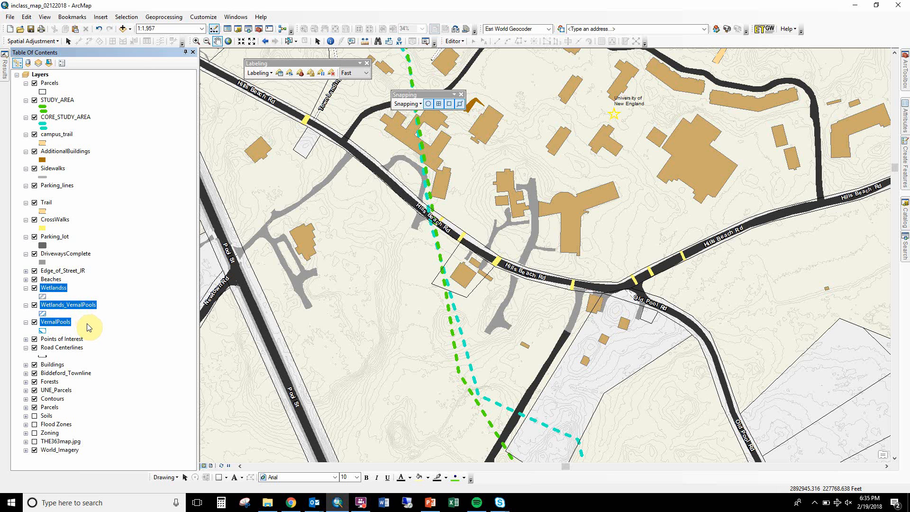
Switch to File Explorer and open the PDF "Preservation Areas 2009 with wetlands" from the 363map folder in GIS162.
click(268, 503)
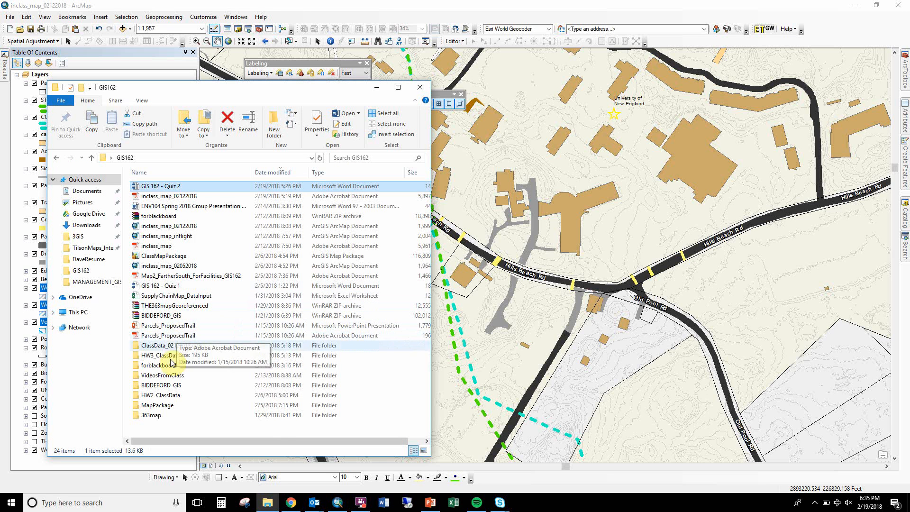
double_click(164, 416)
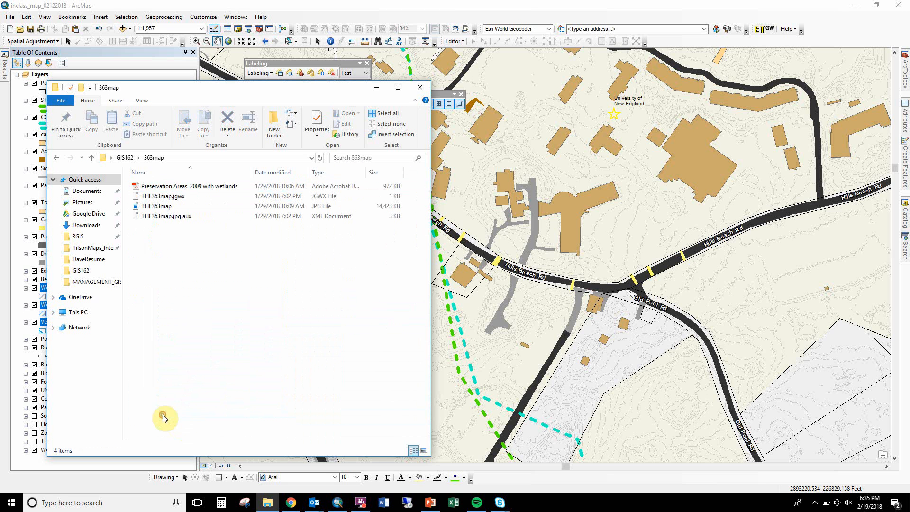
double_click(176, 187)
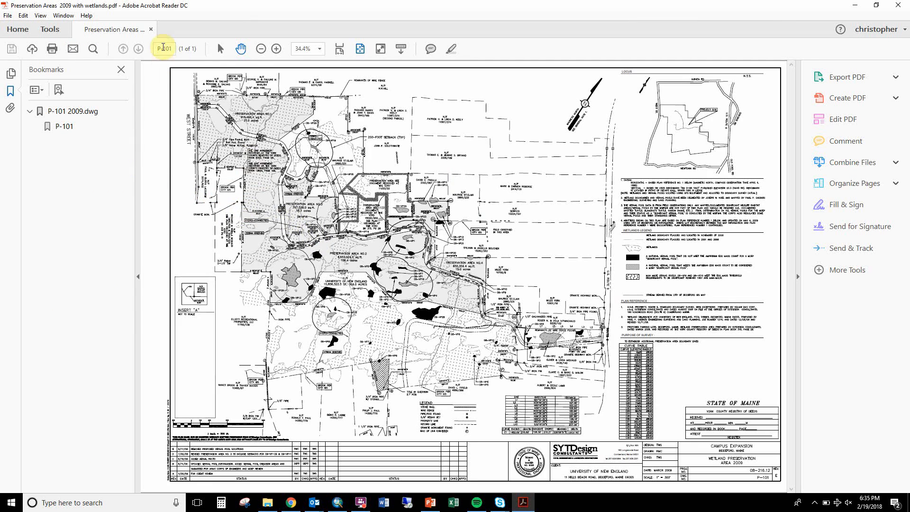
Enlarge the wetlands plan to 125% and examine the vernal pools around Preservation Areas No. 2 and No. 3.
click(277, 49)
click(277, 50)
click(277, 49)
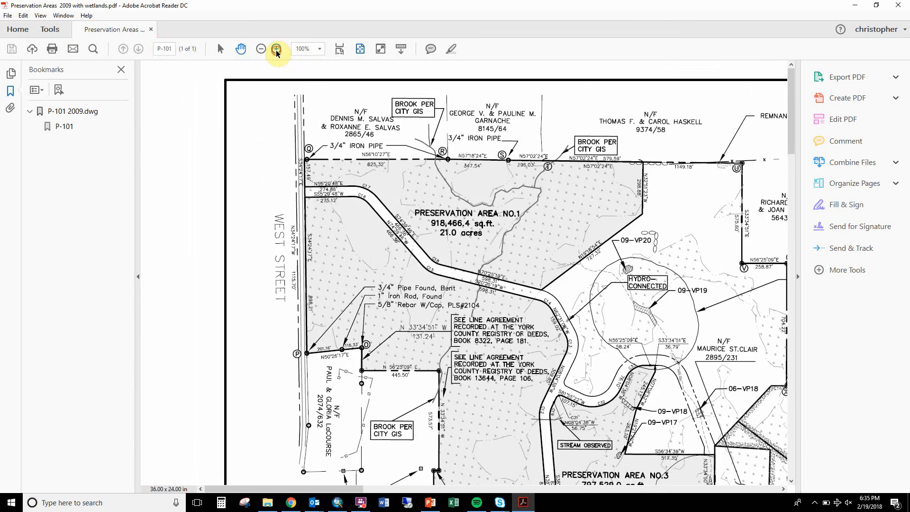
click(276, 49)
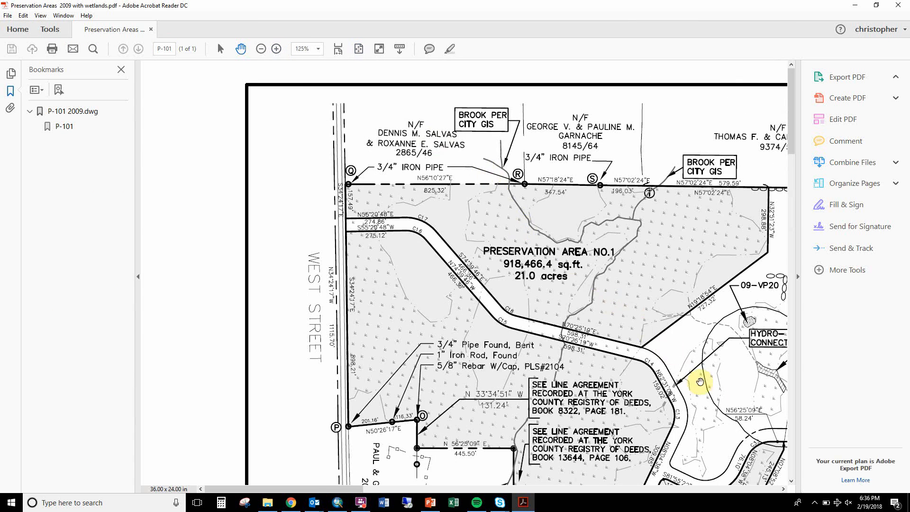
drag(697, 311, 308, 11)
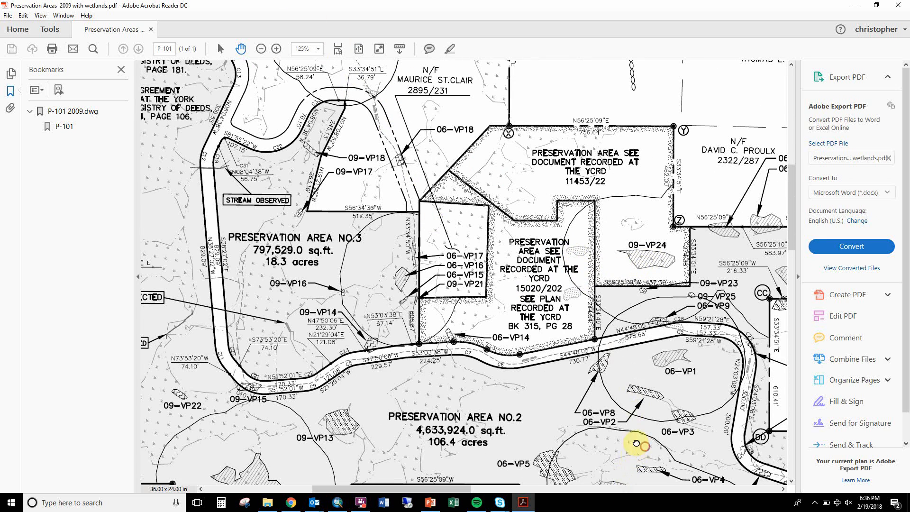
Examine the plan's Preservation Area No. 4 and Wetlands Legend, then close the PDF and the 363map folder window.
drag(640, 437, 7, 48)
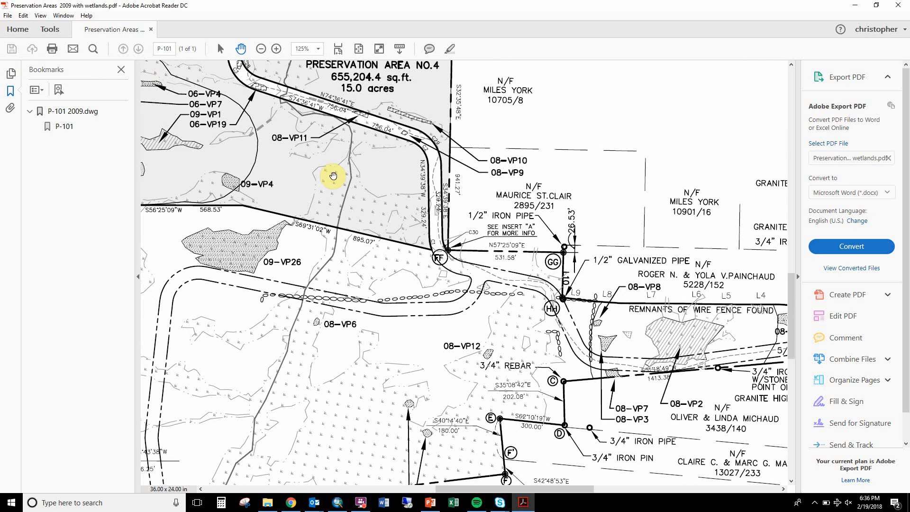
drag(736, 341, 237, 294)
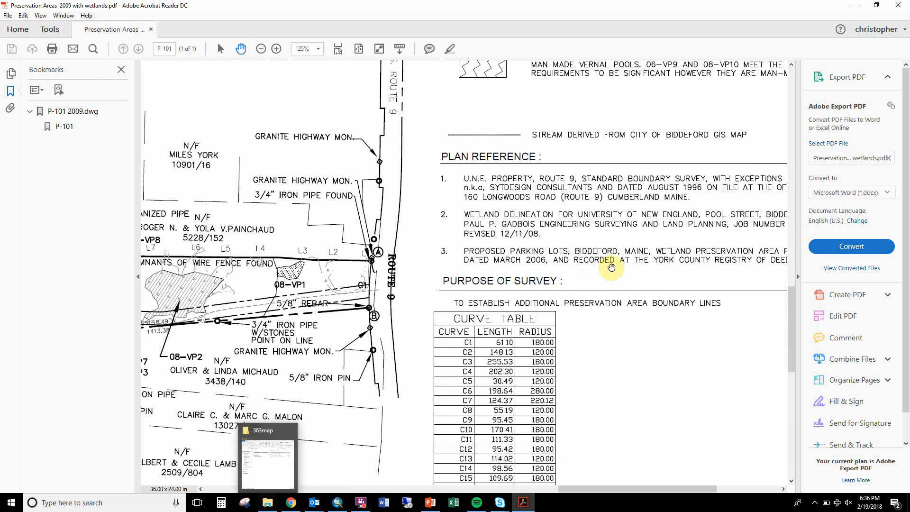
mouse_move(609, 233)
mouse_down()
mouse_move(462, 467)
mouse_move(445, 479)
mouse_up()
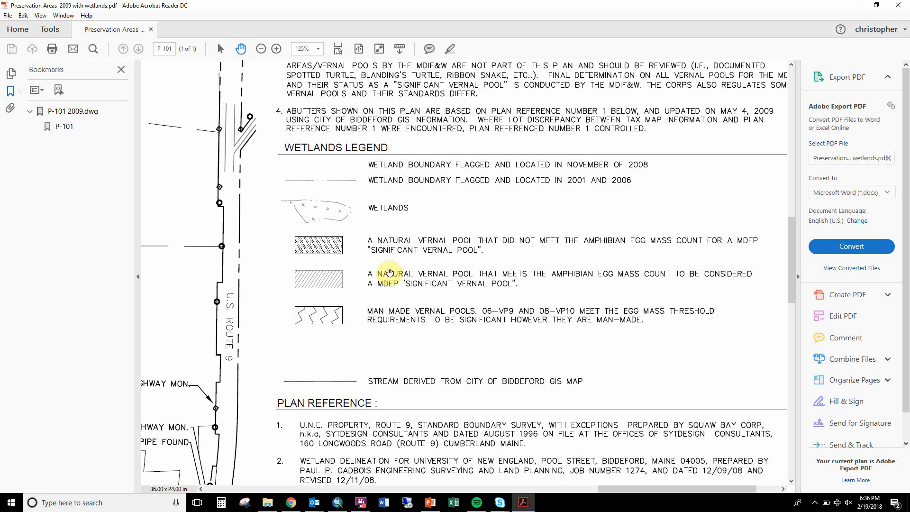
click(900, 4)
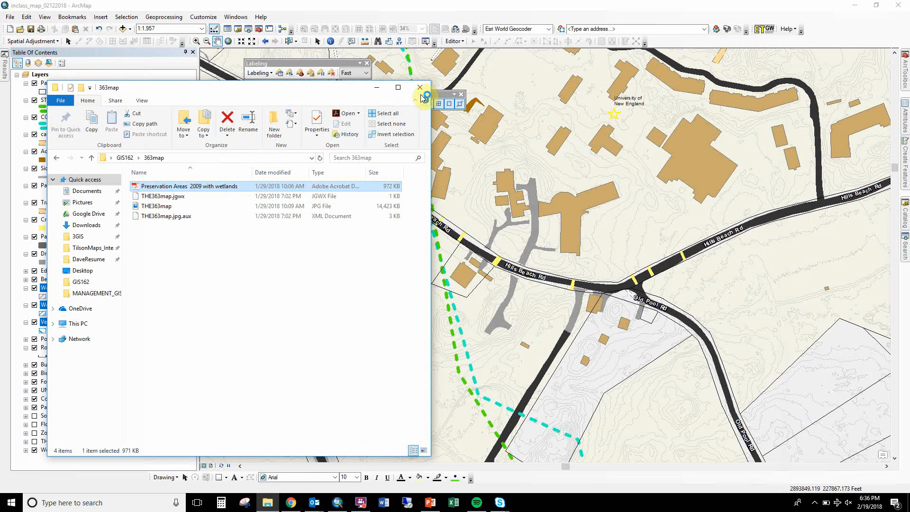
click(426, 97)
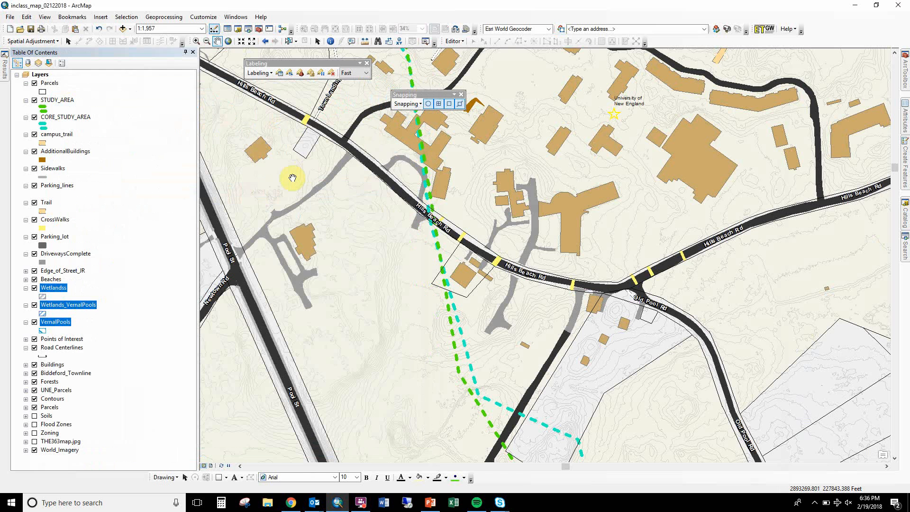
Open the Wetlandss attribute table, sort it by Wetland in descending order to review its VernalPool coding, and close it.
click(61, 289)
right_click(60, 292)
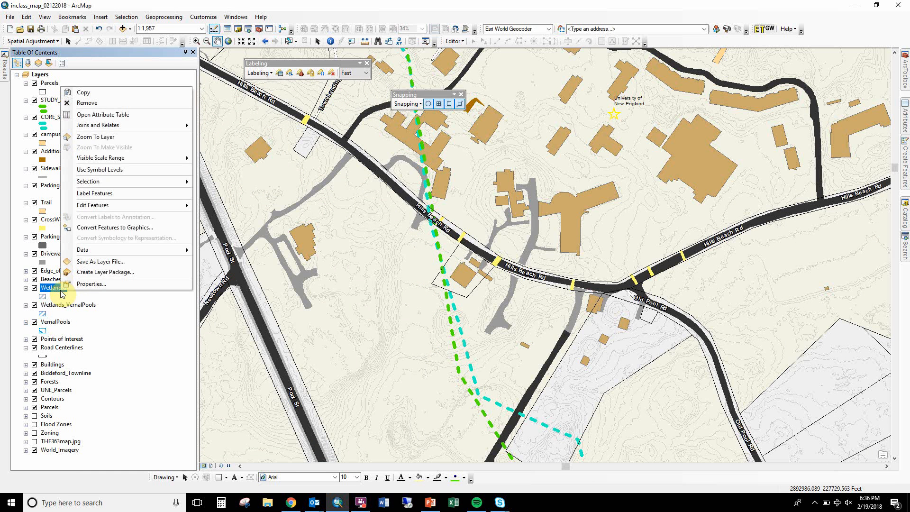
click(125, 115)
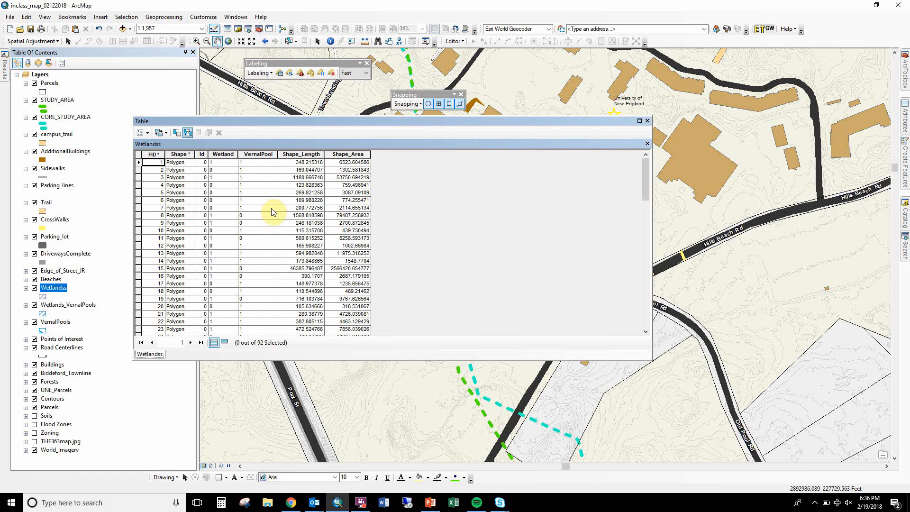
double_click(221, 154)
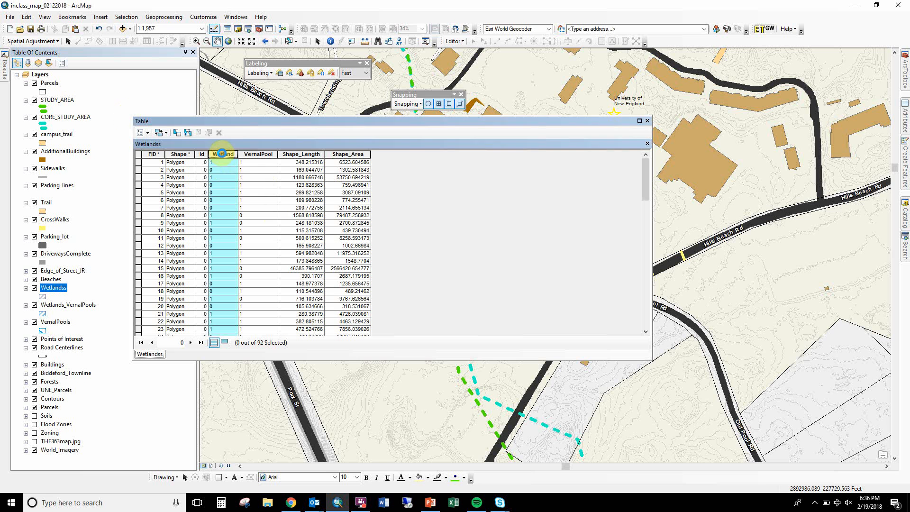
double_click(221, 154)
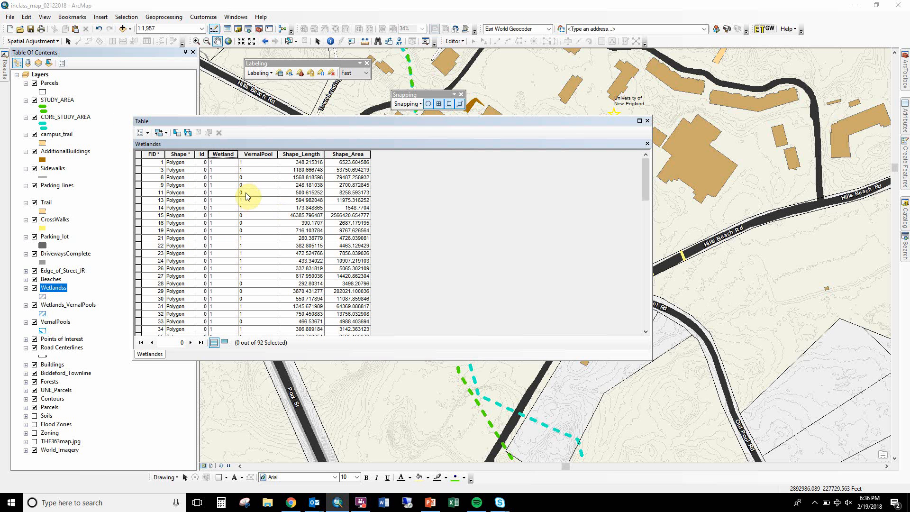
click(648, 121)
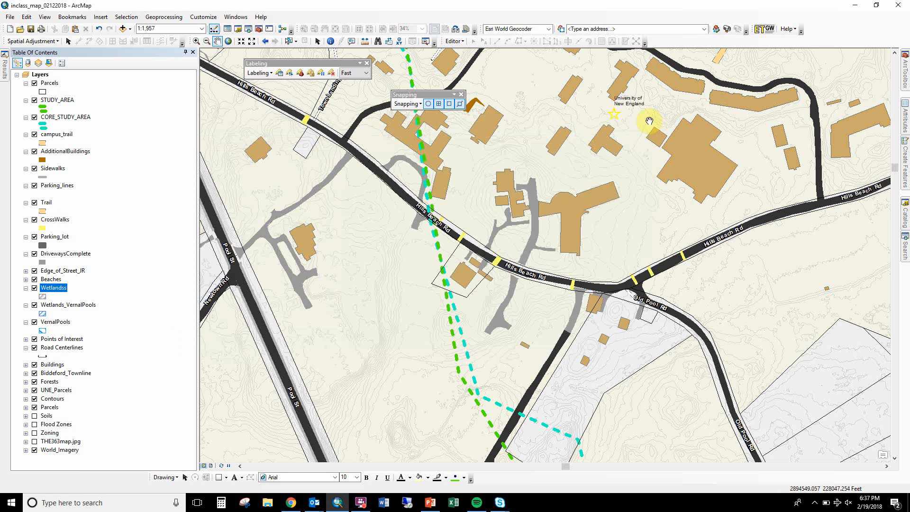
Review the Wetland and VernalPool fields in the Wetlands_VernalPools attribute table and close the table.
shift+click(56, 322)
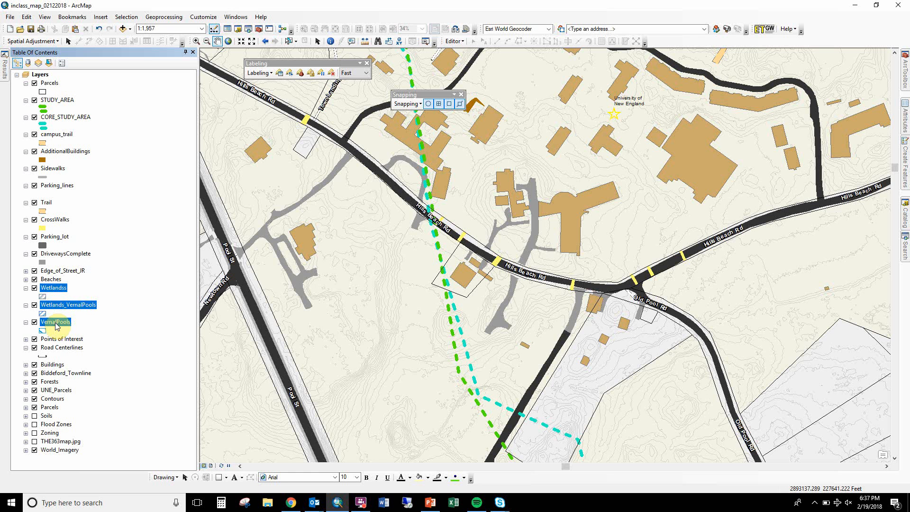
click(71, 305)
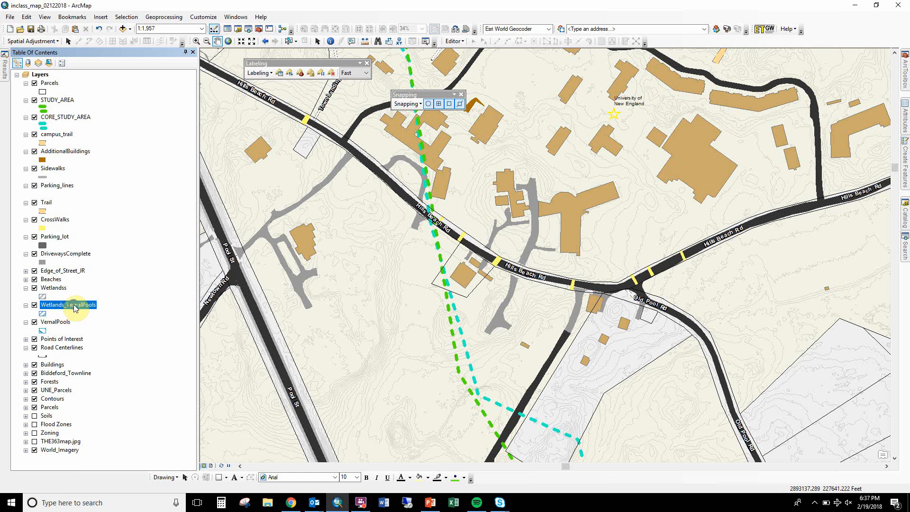
right_click(74, 305)
click(104, 129)
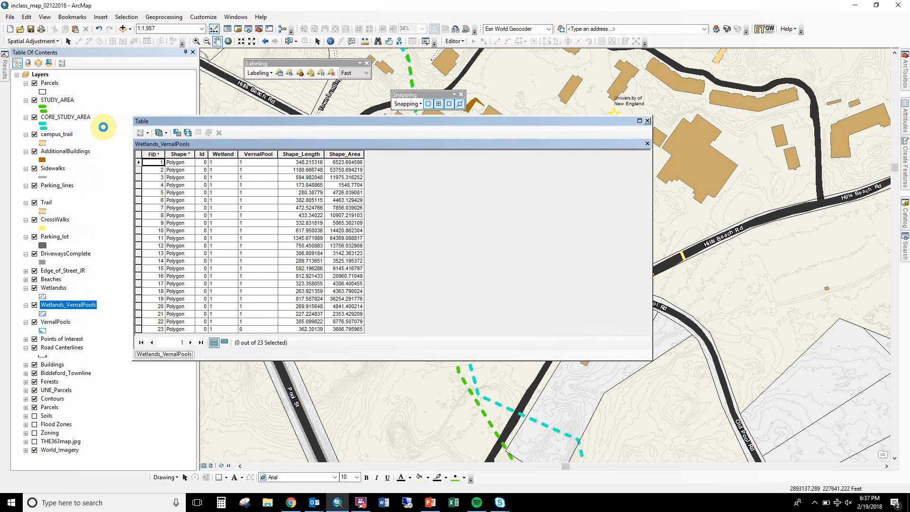
click(220, 154)
click(258, 155)
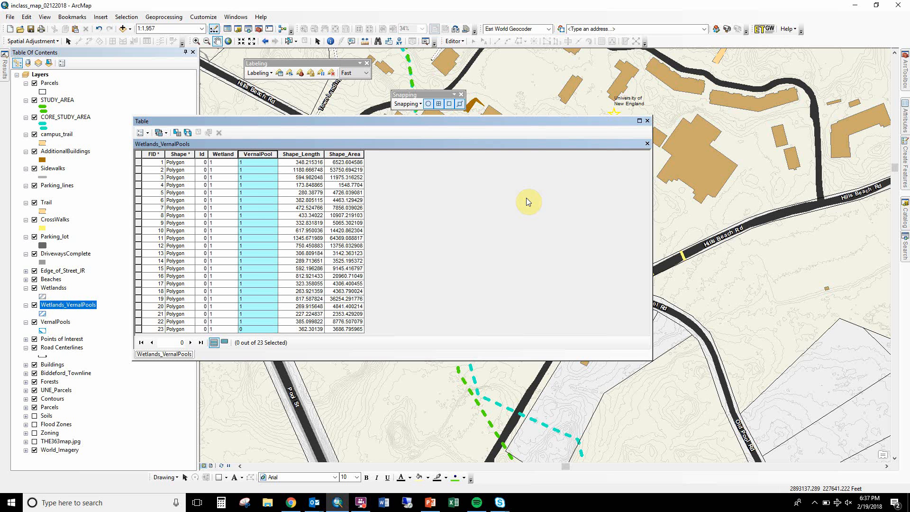
click(648, 121)
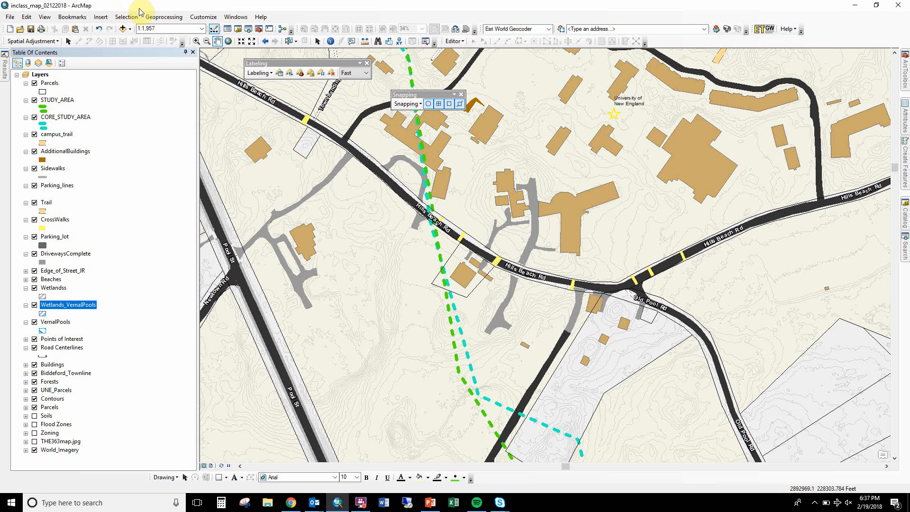
Start a Merge with Wetlandss, Wetlands_VernalPools and VernalPools as input datasets, declining the ActiveX interaction.
click(158, 18)
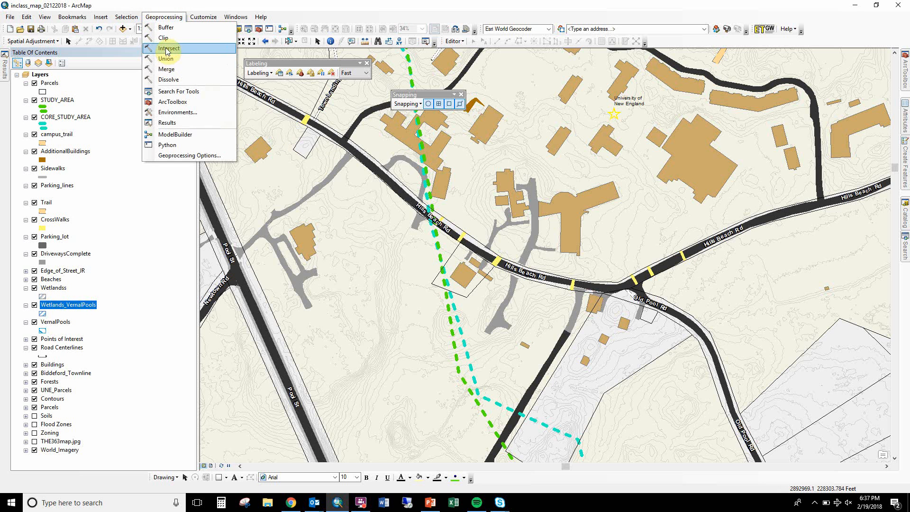
click(166, 69)
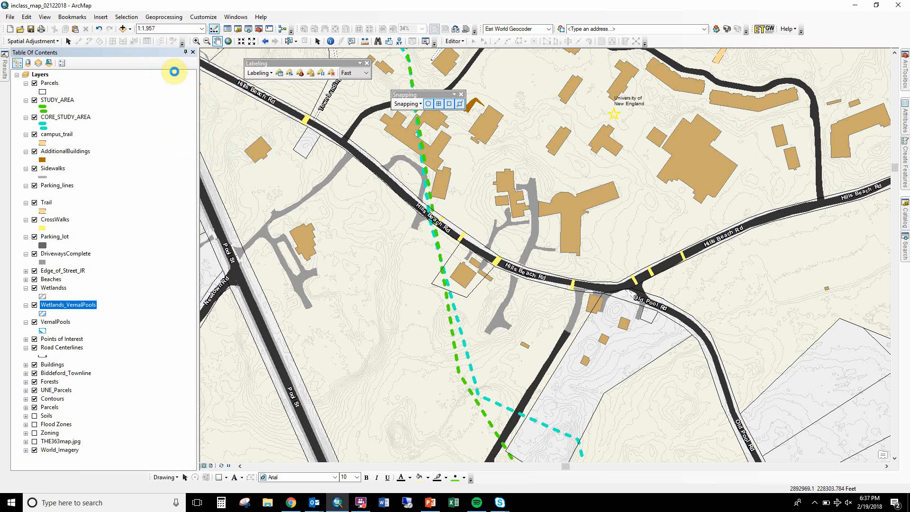
click(52, 294)
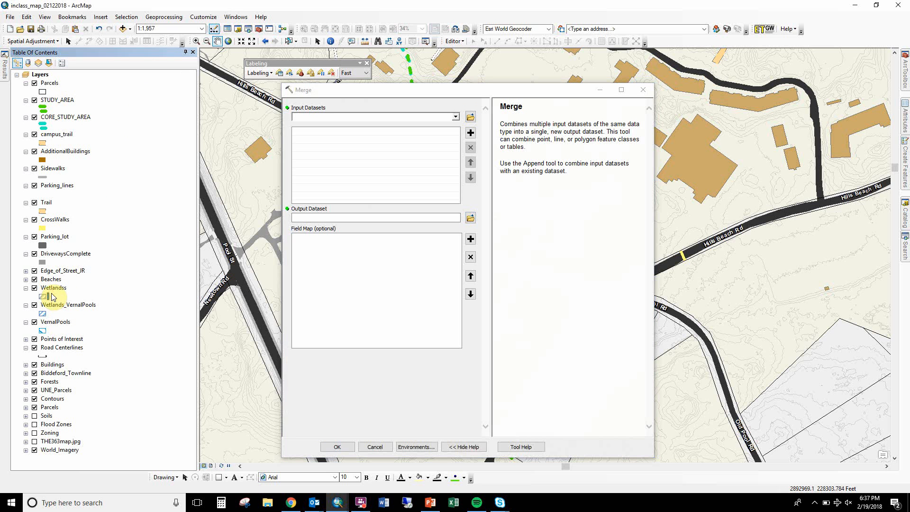
click(53, 281)
click(56, 288)
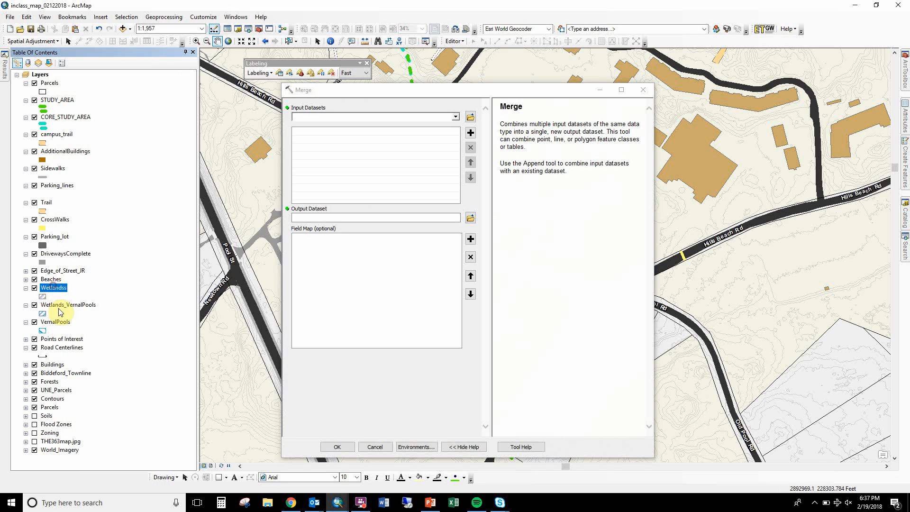
shift+click(59, 323)
click(59, 321)
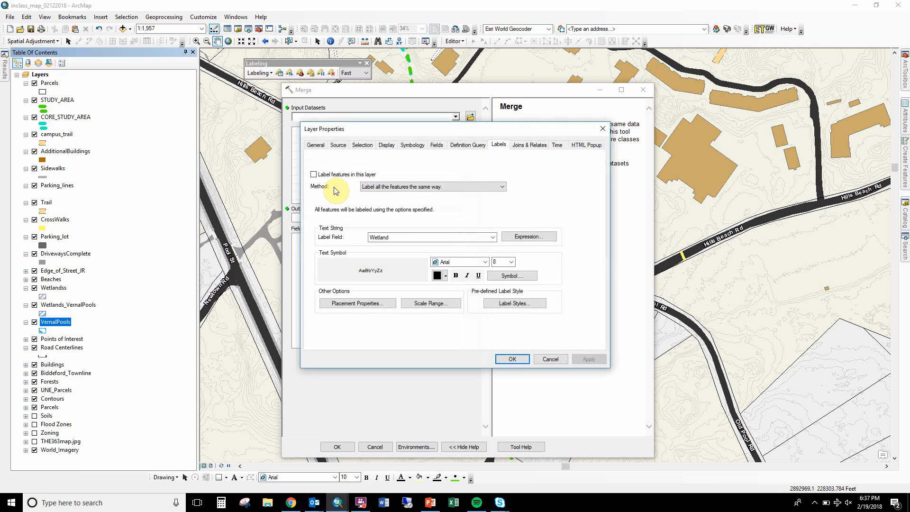
click(549, 360)
shift+click(65, 289)
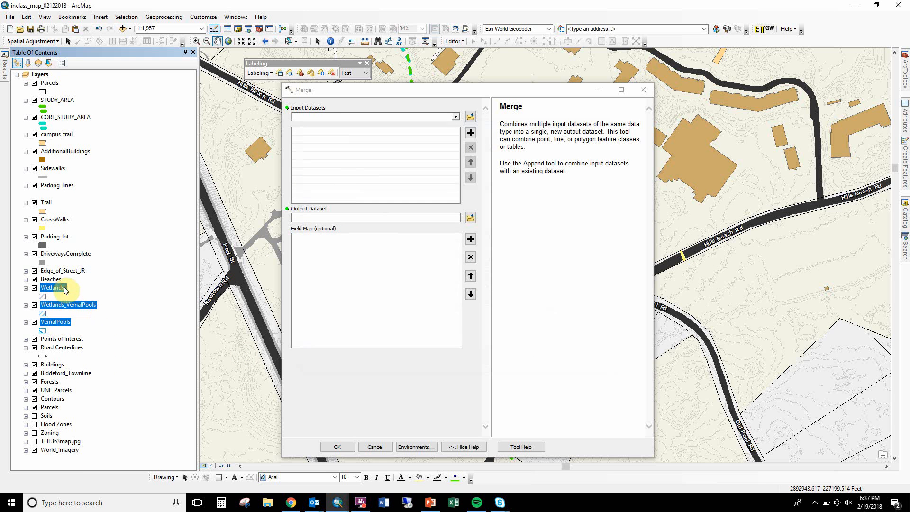
drag(62, 291, 337, 193)
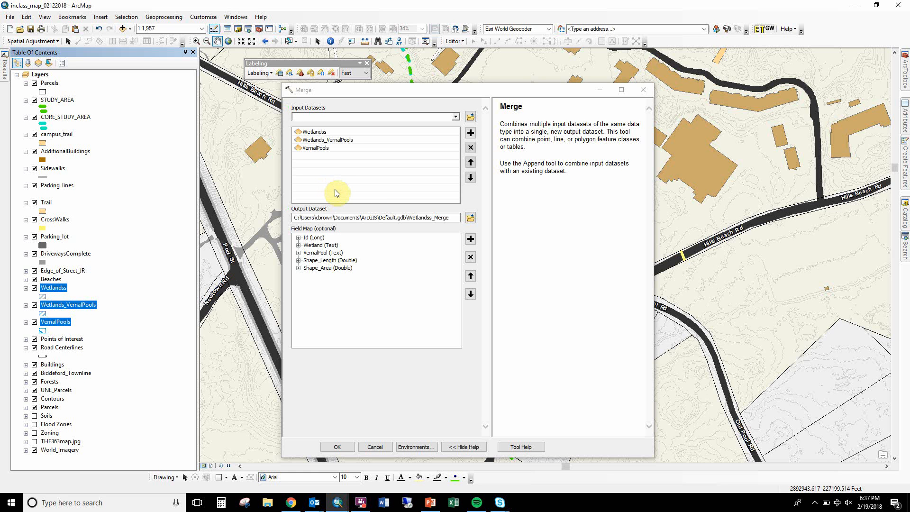
click(320, 248)
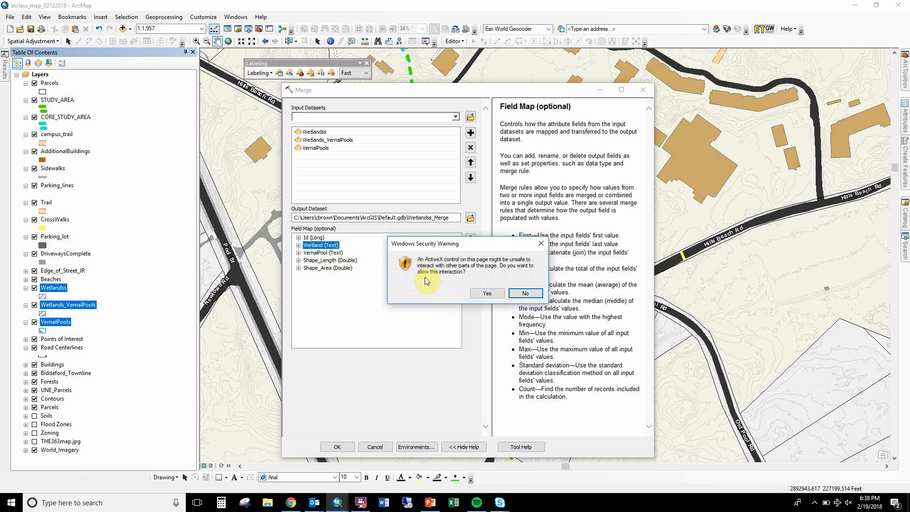
click(517, 291)
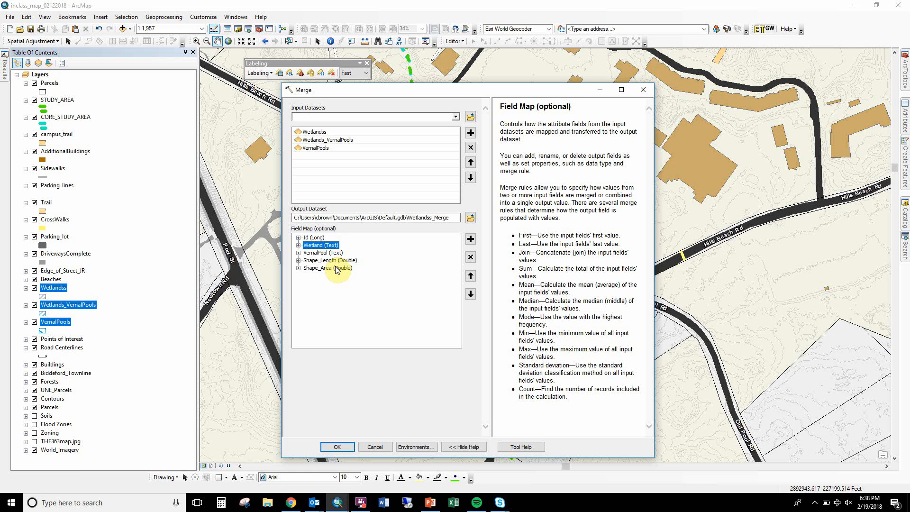
Save the Merge output as a combined wetlands feature class inside the ClassData feature dataset of ClassData.gdb.
click(471, 218)
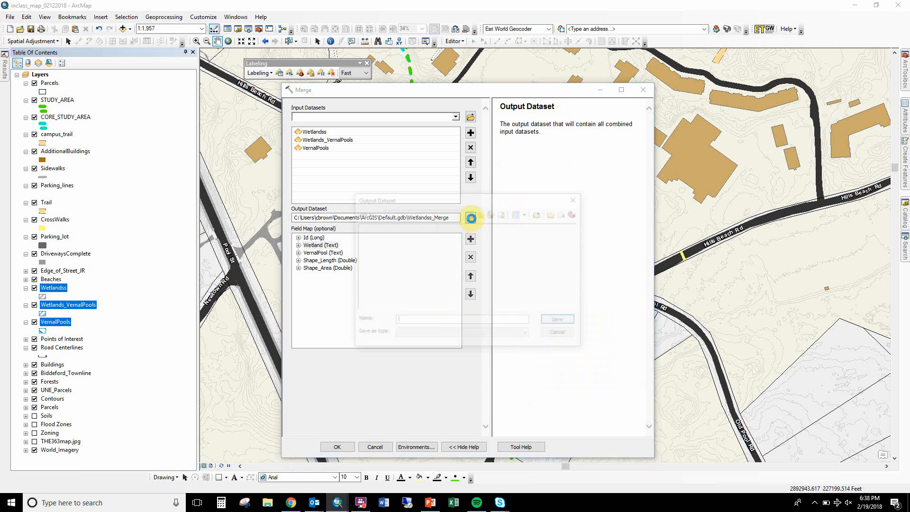
click(479, 213)
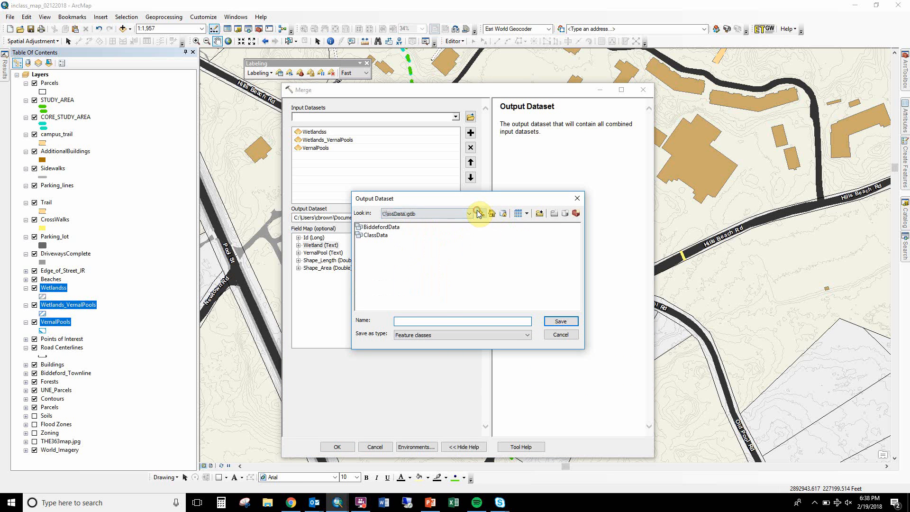
click(478, 213)
double_click(379, 236)
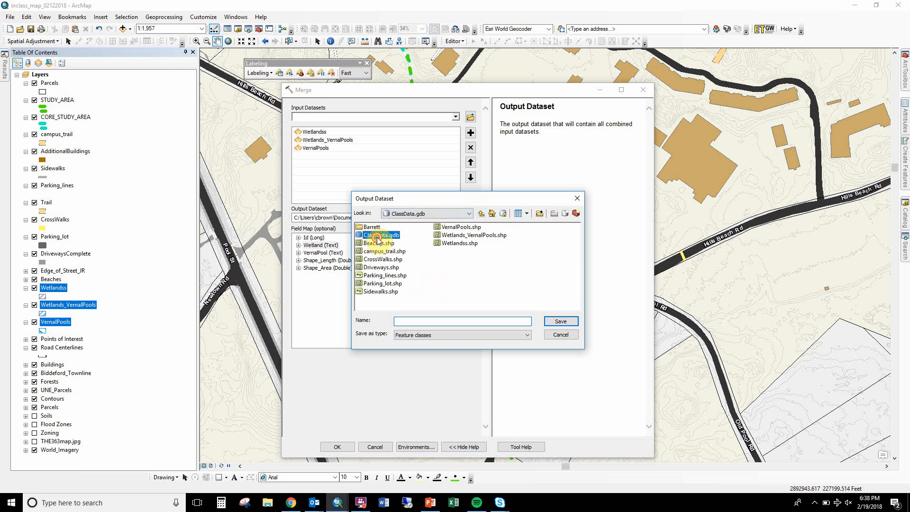
double_click(376, 236)
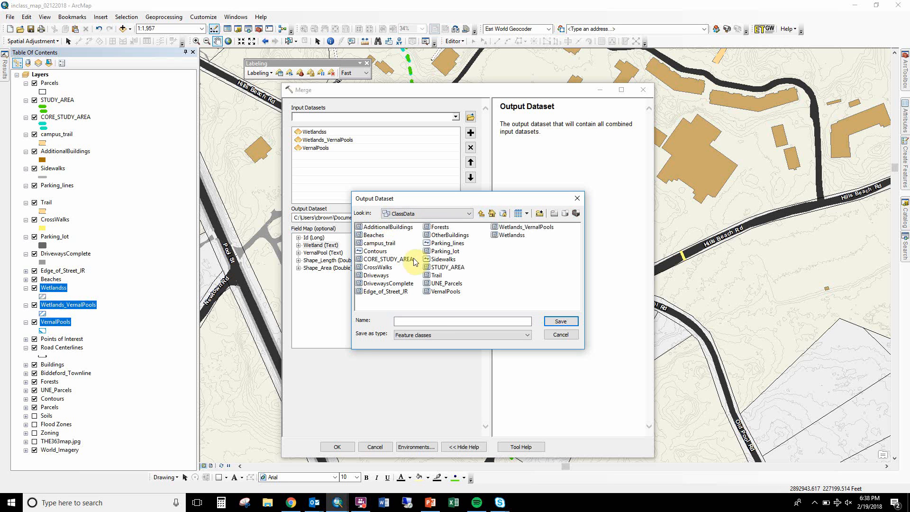
click(430, 321)
text(wE)
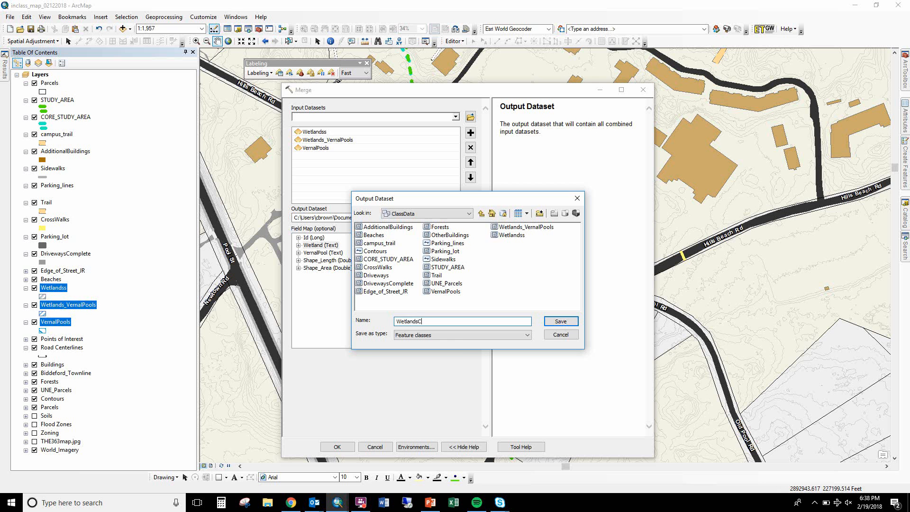
key(Return)
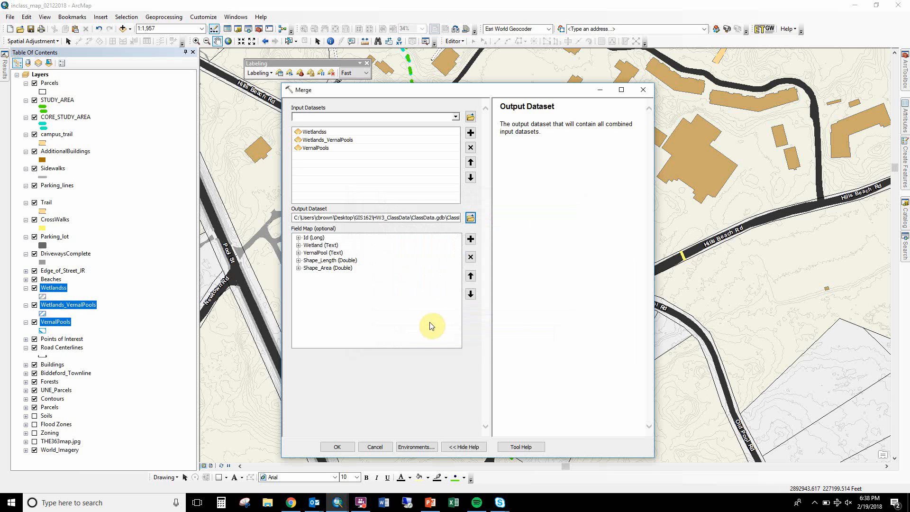
Correct the end of the output dataset name so it reads WetlandsCombined, and run the Merge.
click(410, 224)
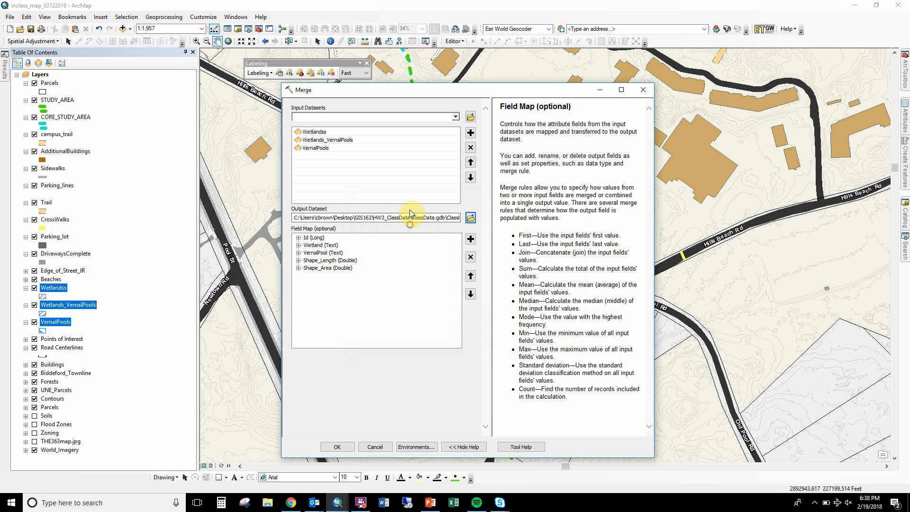
click(406, 219)
drag(421, 218, 454, 219)
click(458, 219)
key(BackSpace)
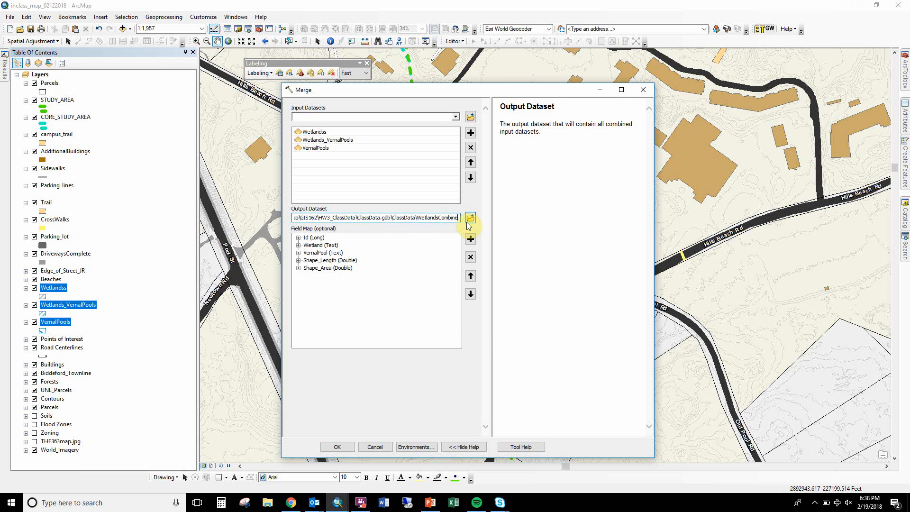
text(d)
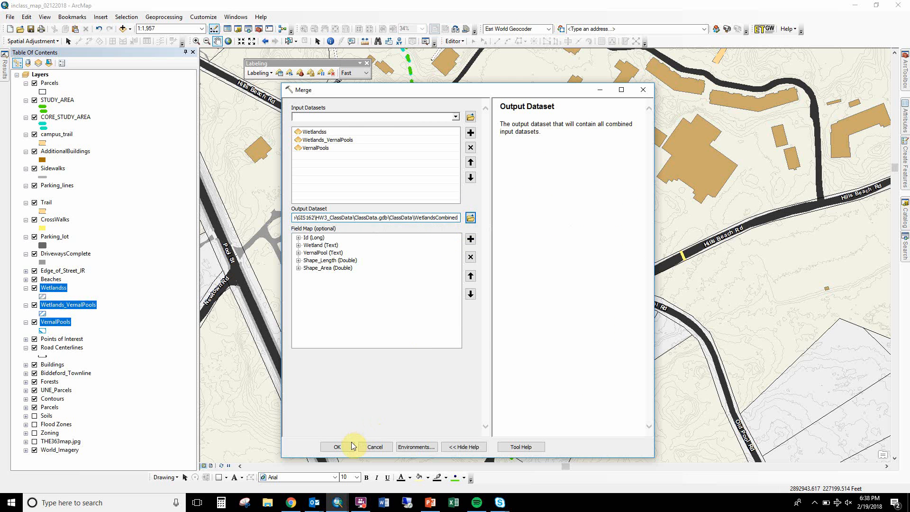
click(337, 447)
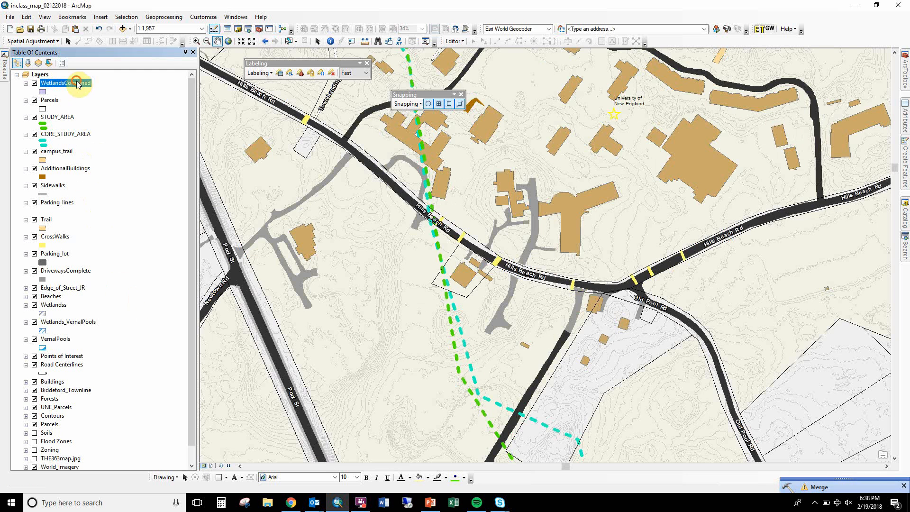
Move the WetlandsCombined layer directly above Wetlandss in the layer order and zoom the map to its extent.
drag(66, 256, 64, 308)
right_click(64, 289)
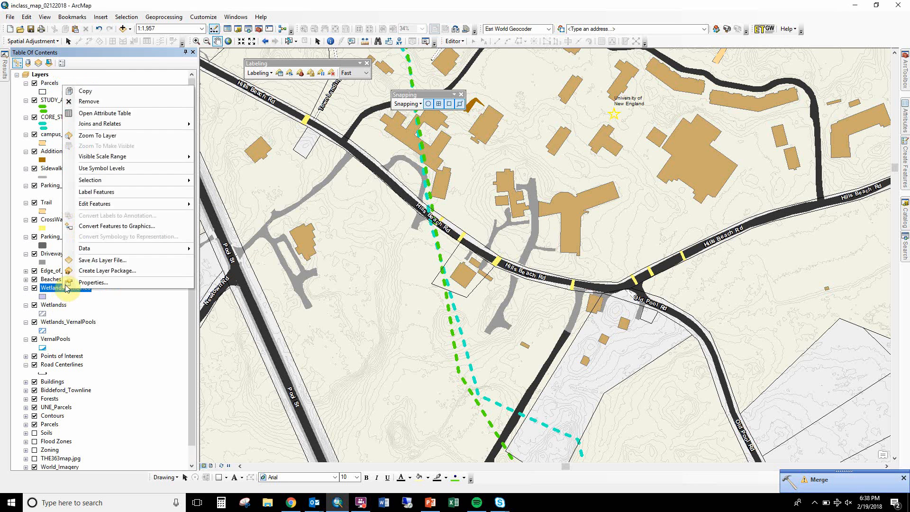
click(105, 137)
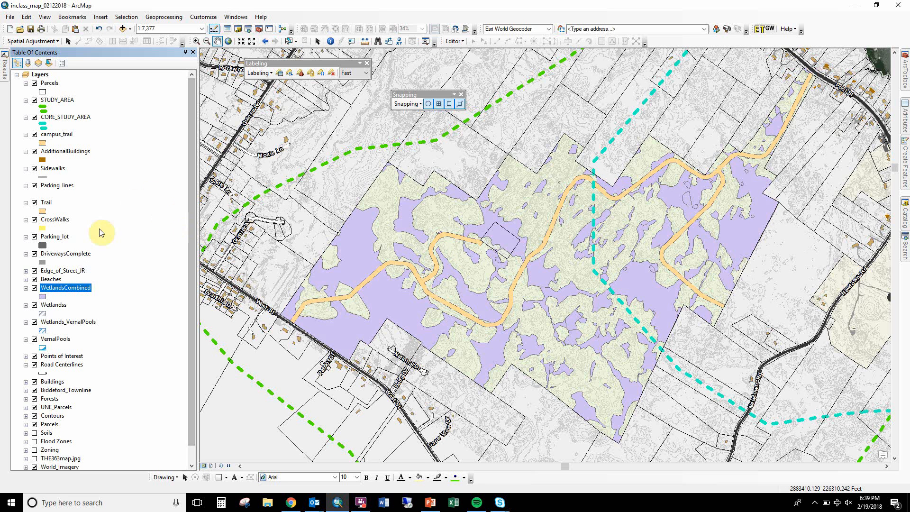
Turn off the Wetlandss, Wetlands_VernalPools and VernalPools layers and collapse their legends.
click(54, 305)
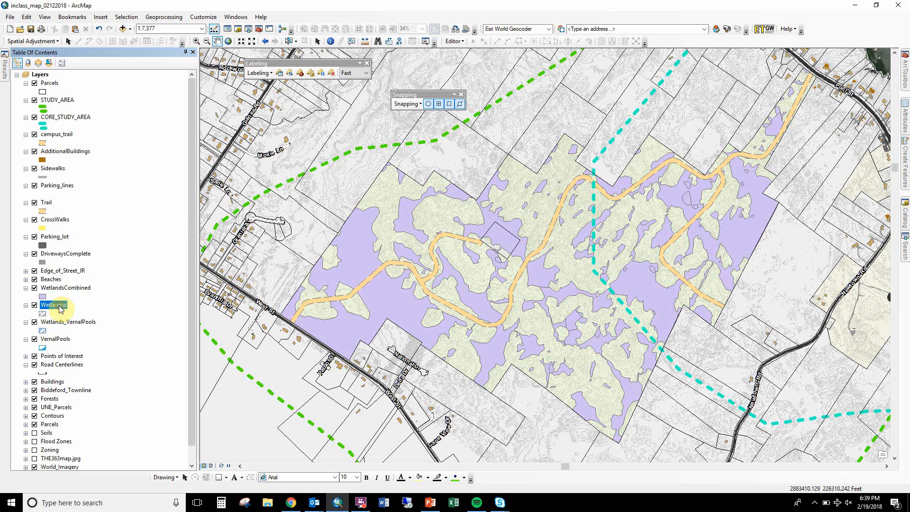
shift+click(57, 339)
right_click(57, 338)
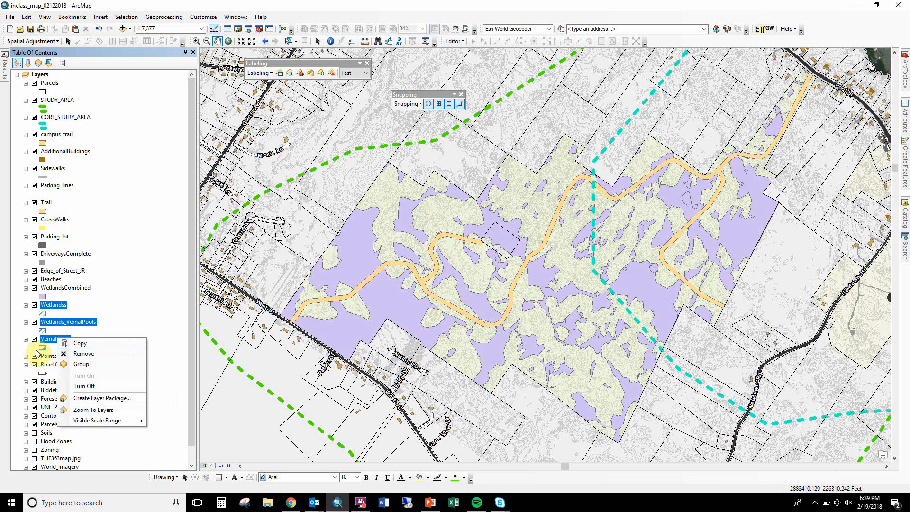
click(35, 339)
click(35, 322)
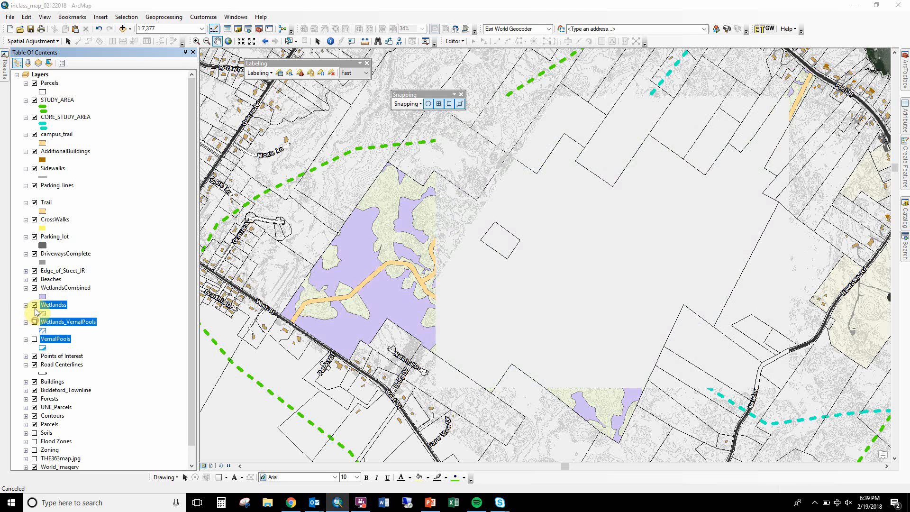
click(35, 306)
click(26, 305)
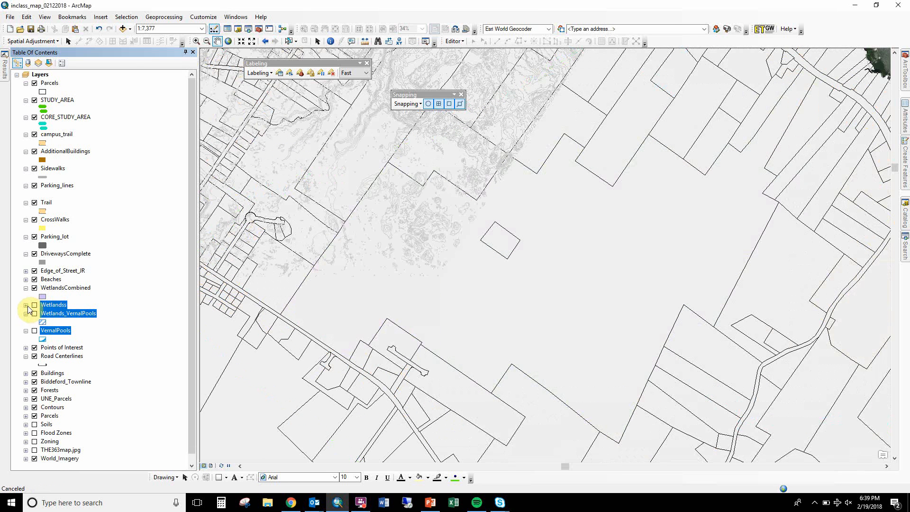
click(26, 313)
click(26, 322)
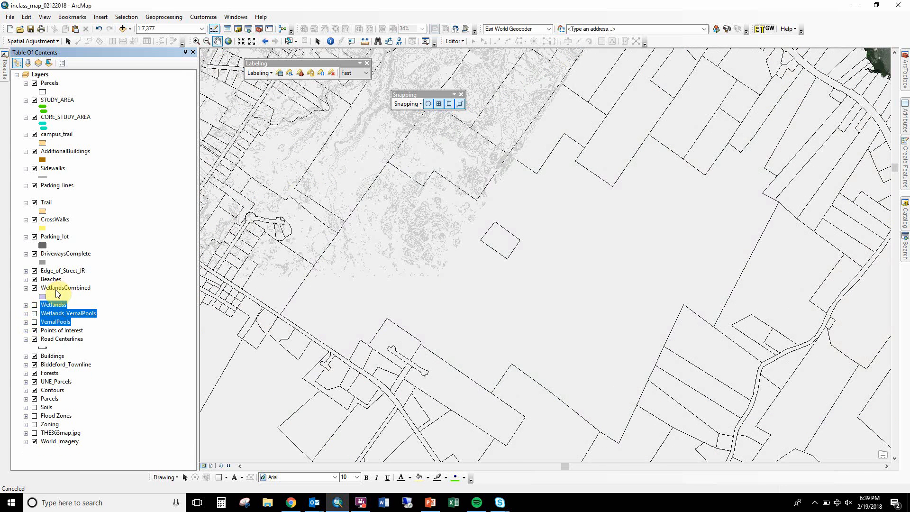
Open the WetlandsCombined attribute table and sort its records by Wetland in descending order.
right_click(58, 293)
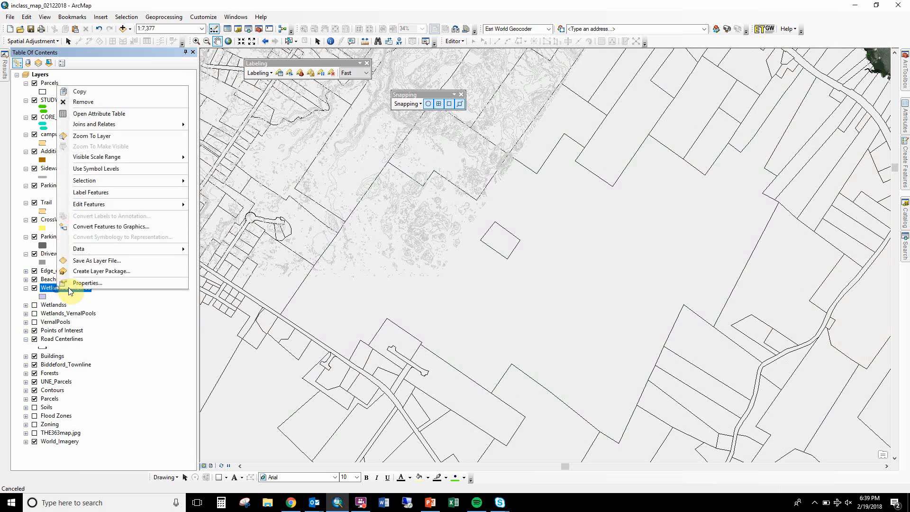
click(121, 114)
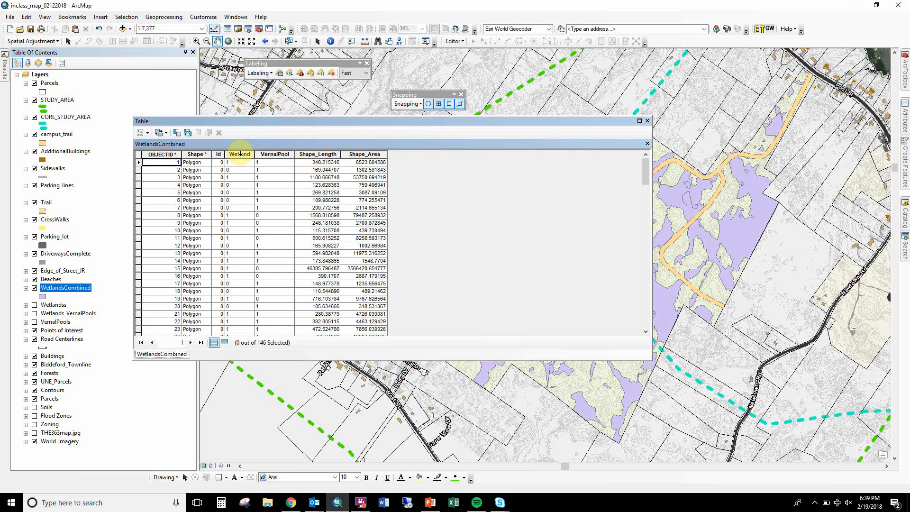
double_click(240, 154)
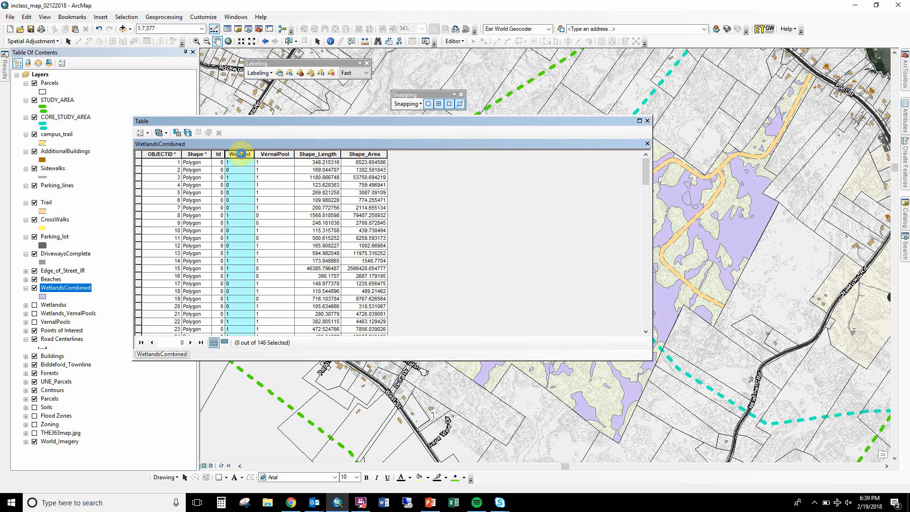
double_click(240, 153)
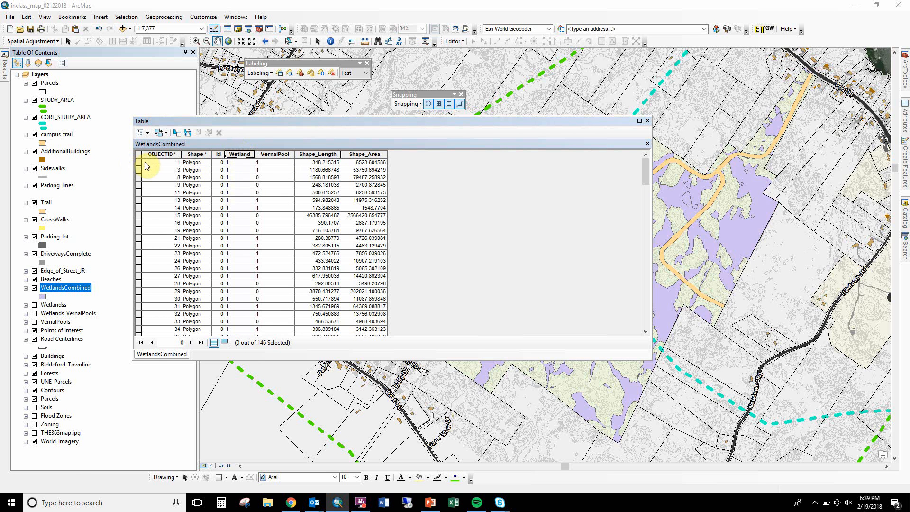
Highlight the first two sorted records to view their polygons on the map, and clear the selection.
drag(138, 163, 142, 171)
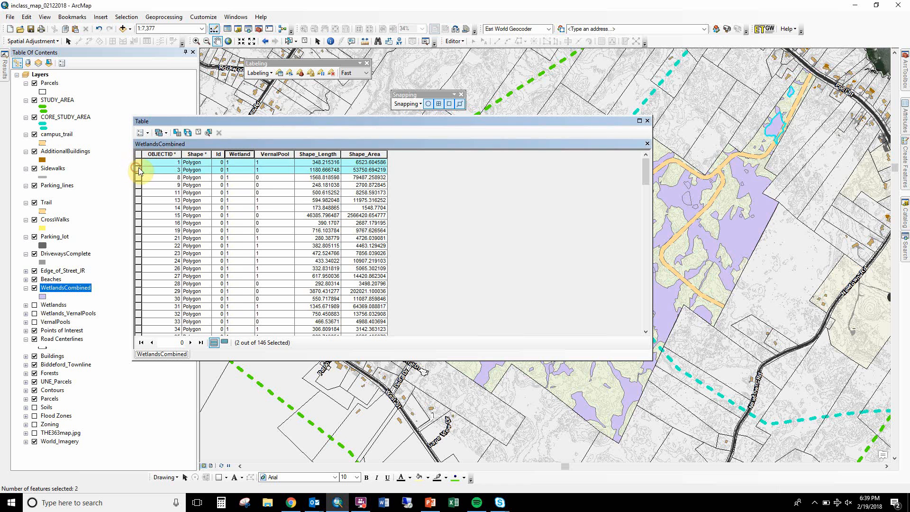
click(300, 214)
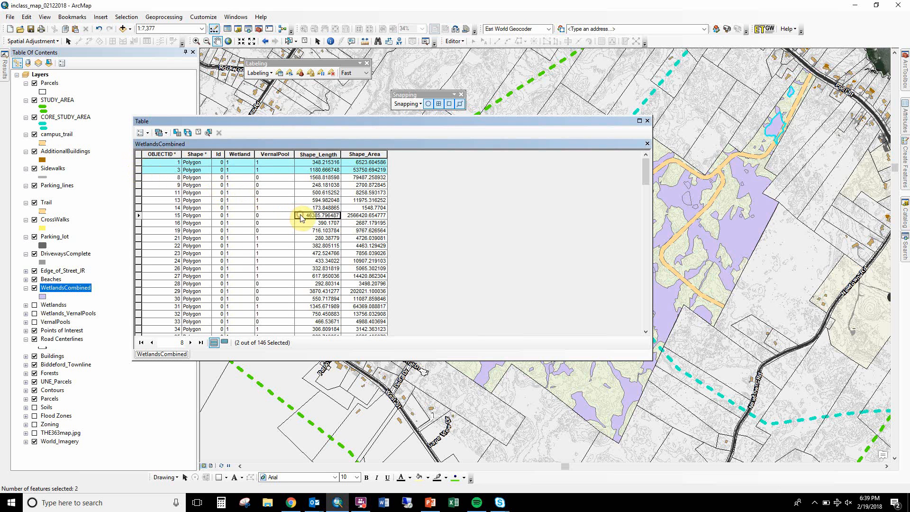
click(264, 211)
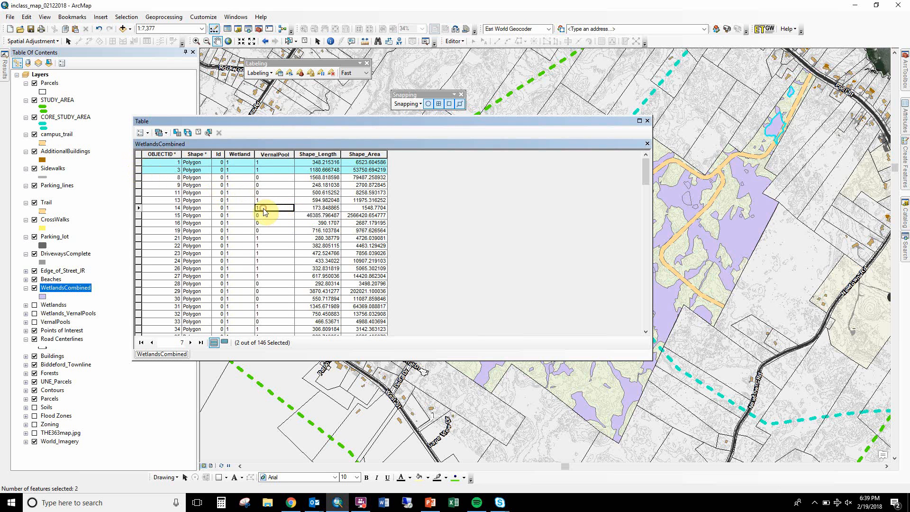
click(199, 133)
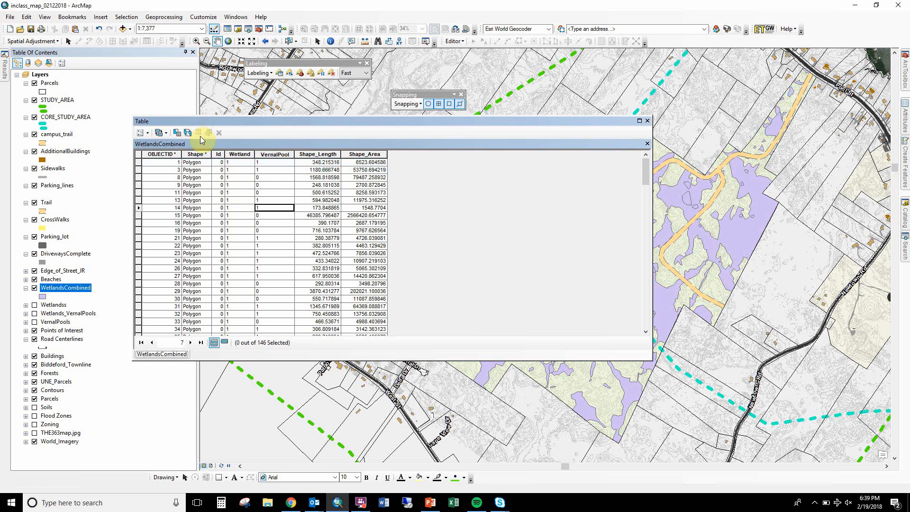
Check the data type of the Wetland field in its properties and close them without changes.
click(244, 155)
right_click(244, 155)
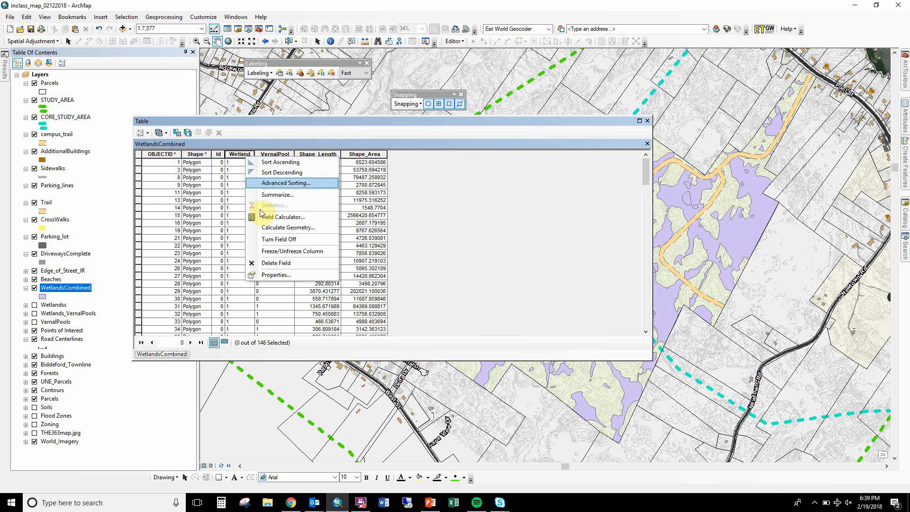
click(279, 275)
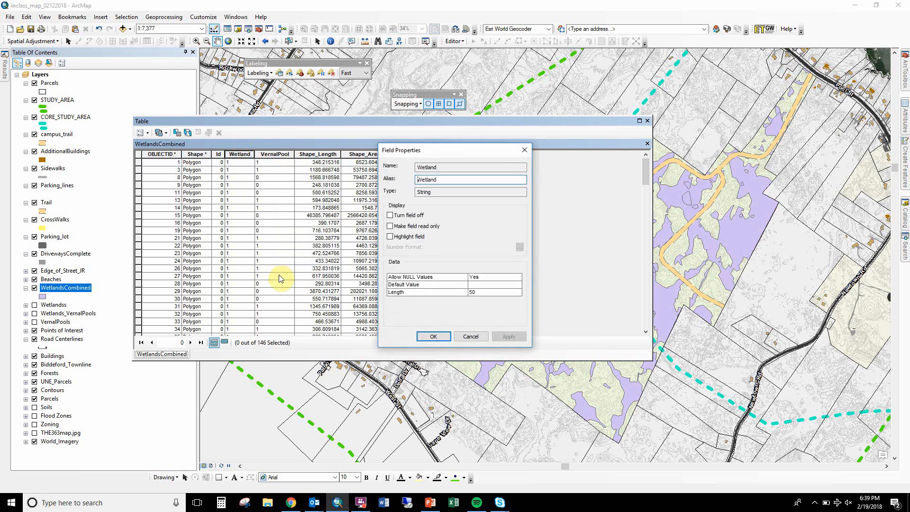
click(471, 337)
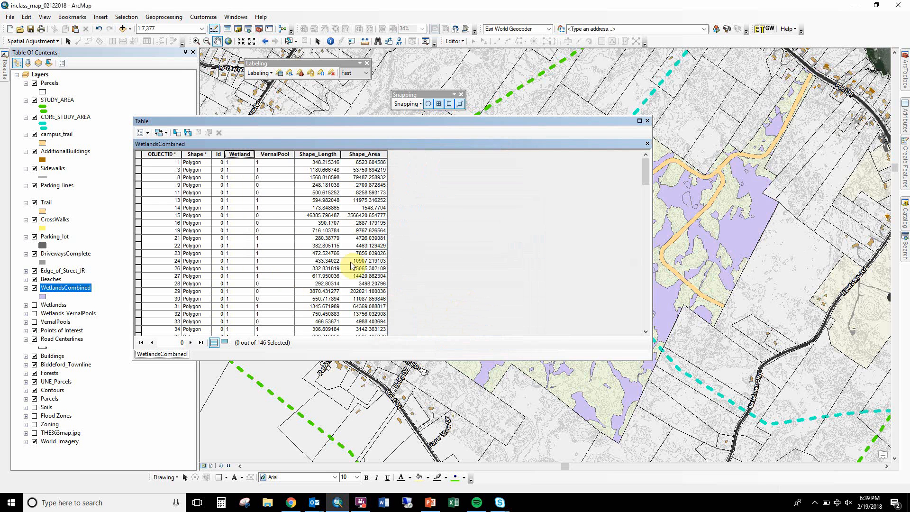
Add a Text field named MAPID to the WetlandsCombined attribute table.
click(147, 134)
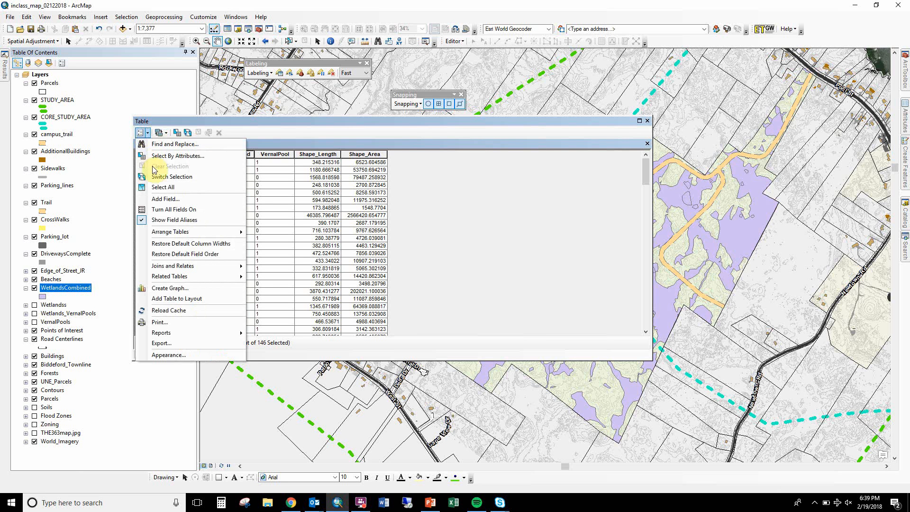
click(162, 200)
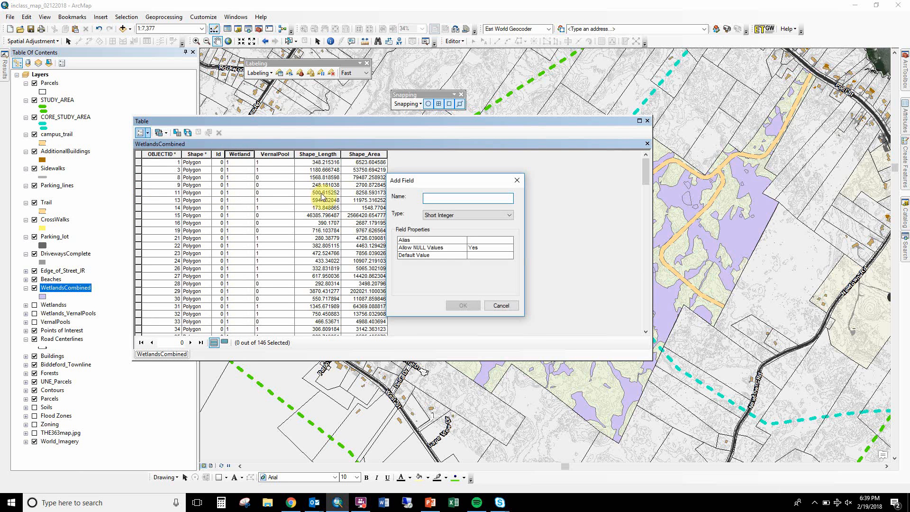
click(458, 216)
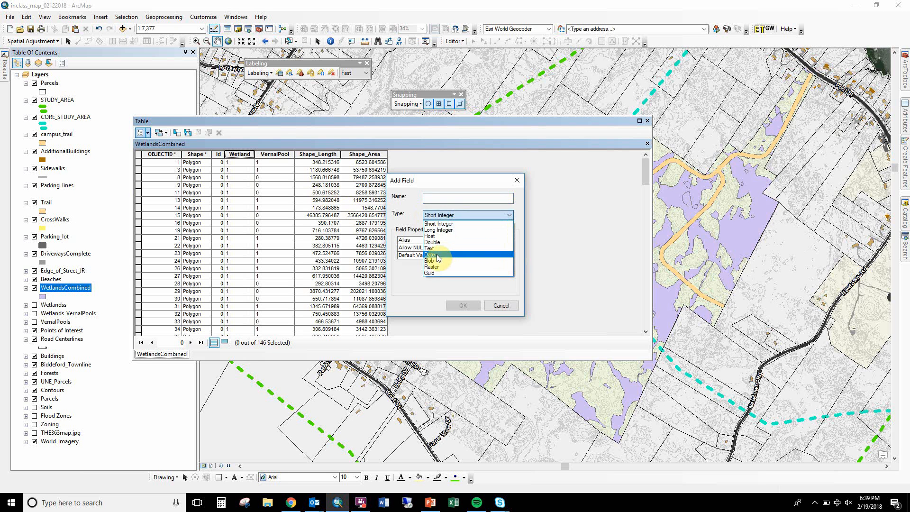
click(434, 250)
click(442, 201)
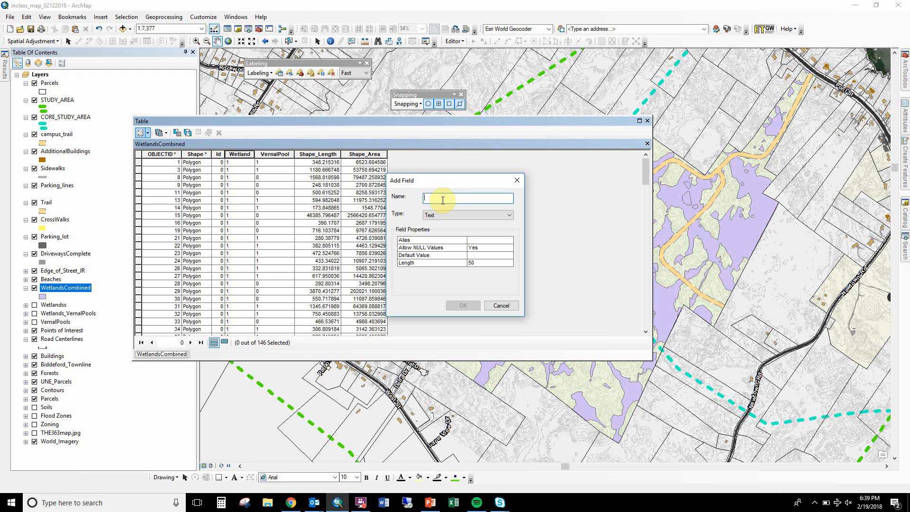
text(MAPID)
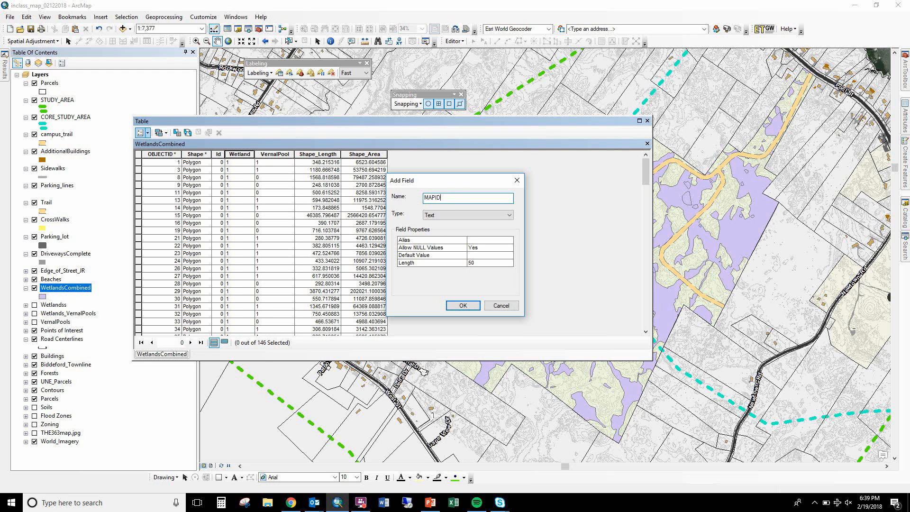
key(Return)
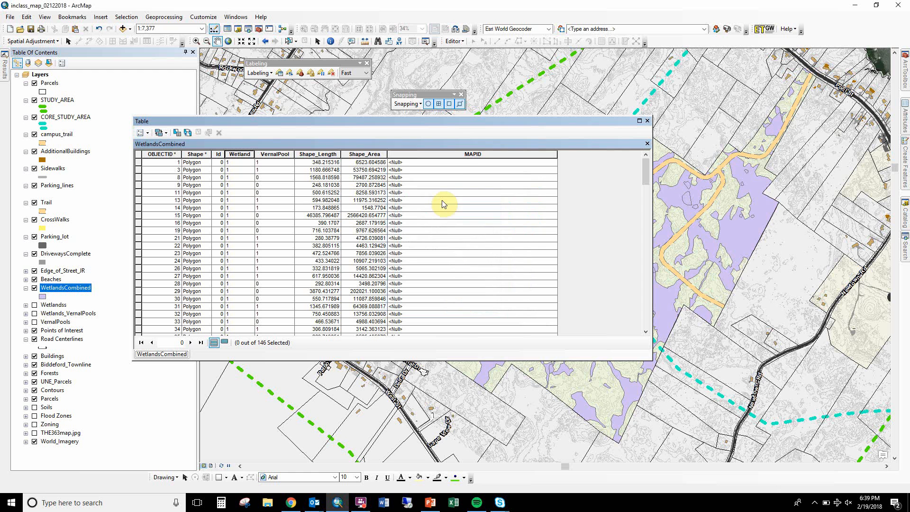
Calculate MAPID outside an edit session with the VB Script expression [Wetland] &"-" & [VernalPool].
right_click(455, 153)
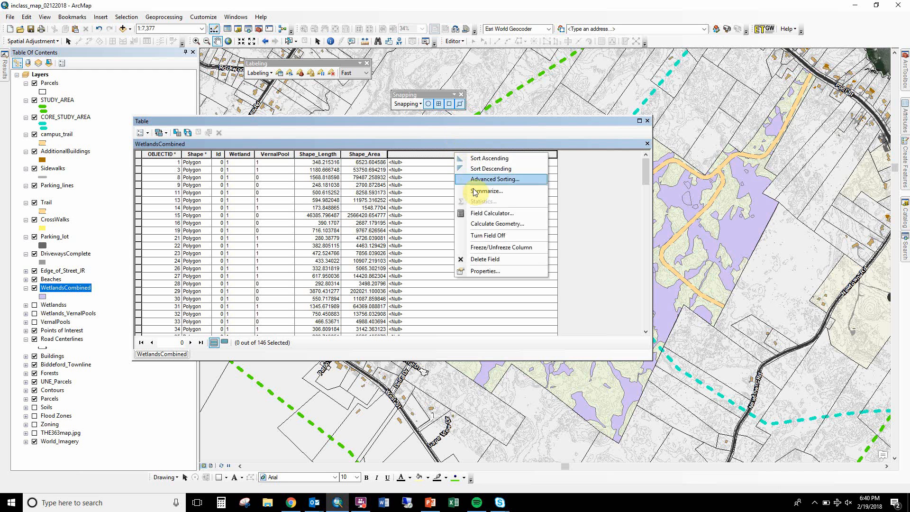
click(479, 213)
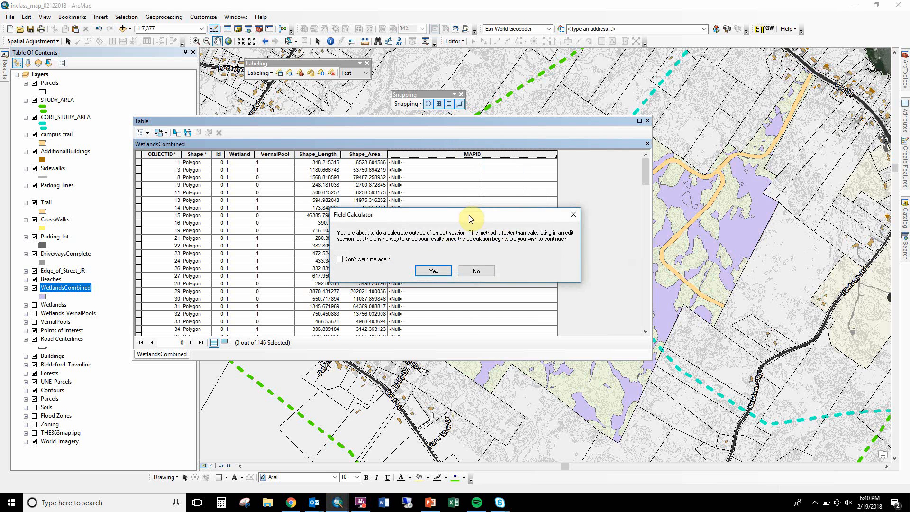
click(432, 270)
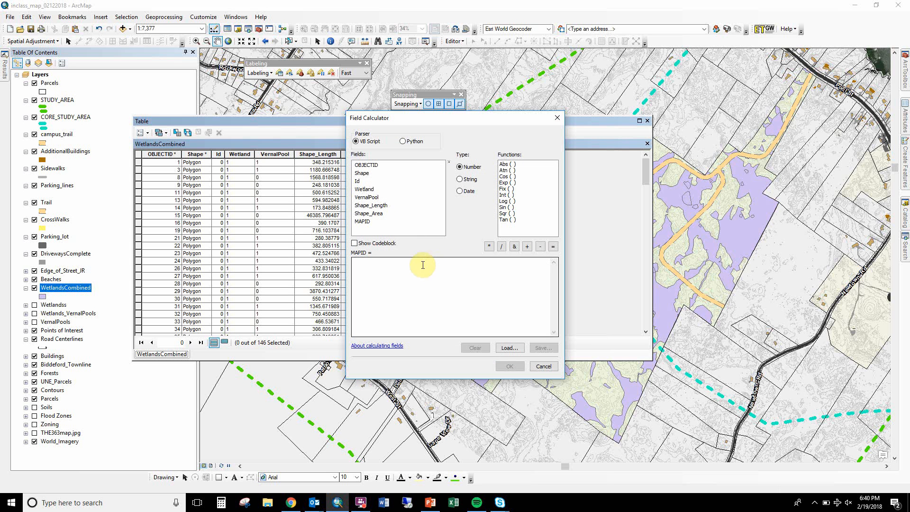
double_click(364, 189)
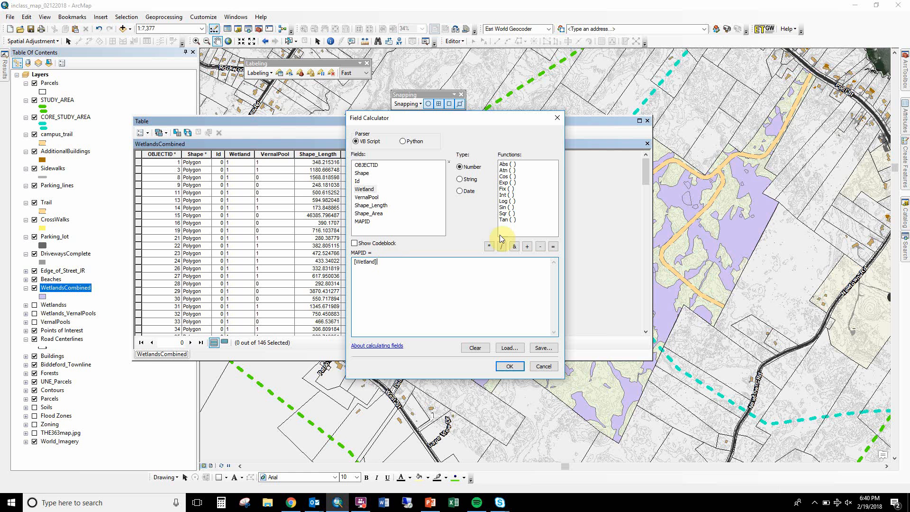
click(517, 246)
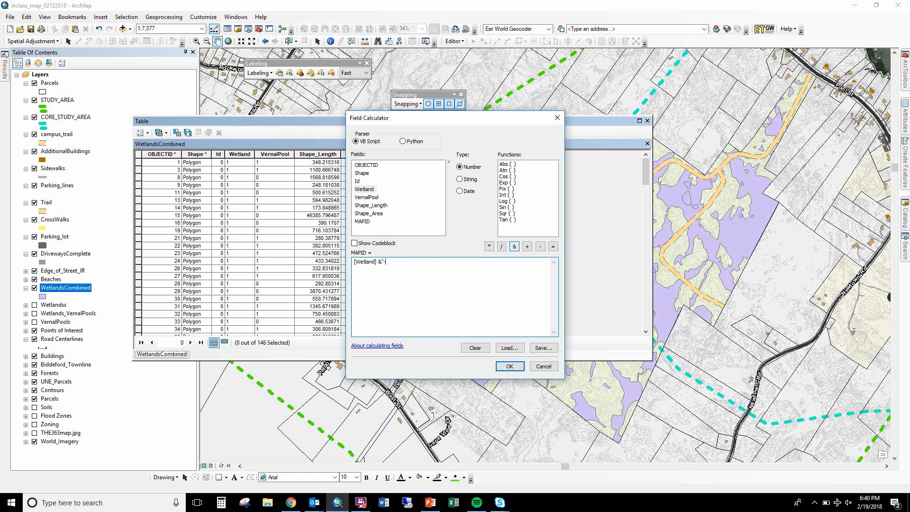
click(514, 247)
double_click(375, 198)
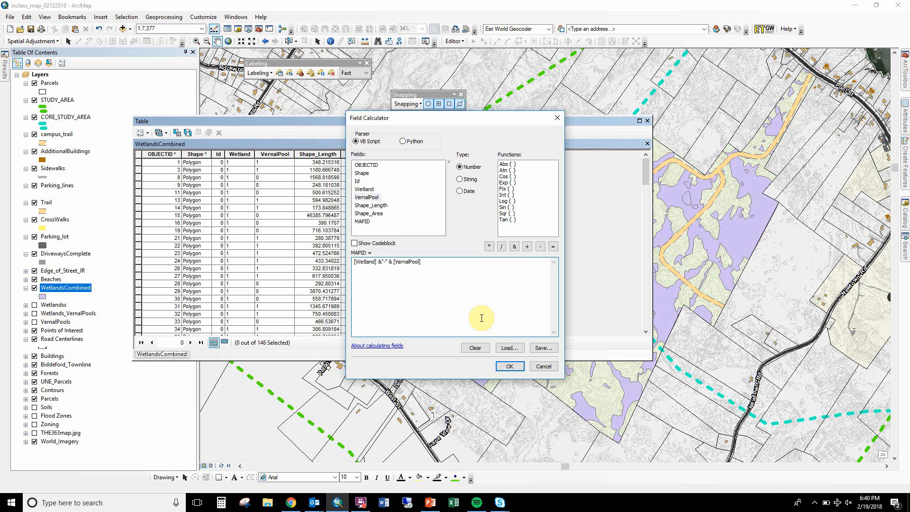
click(511, 368)
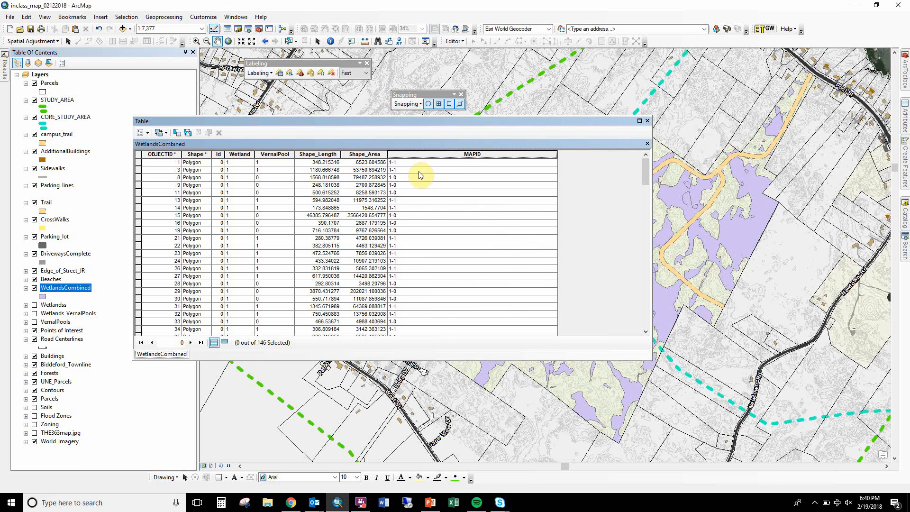
Examine the MAPID values from the first records through the end of the WetlandsCombined table.
click(411, 169)
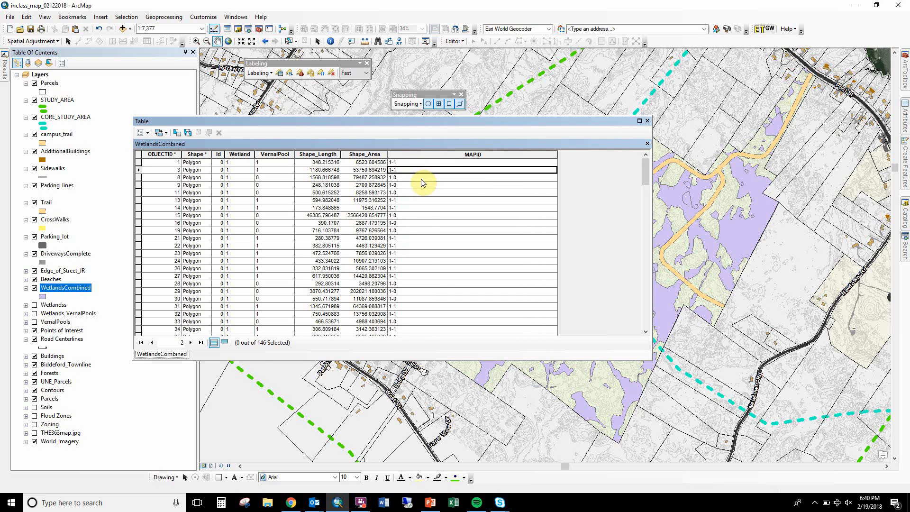
click(421, 179)
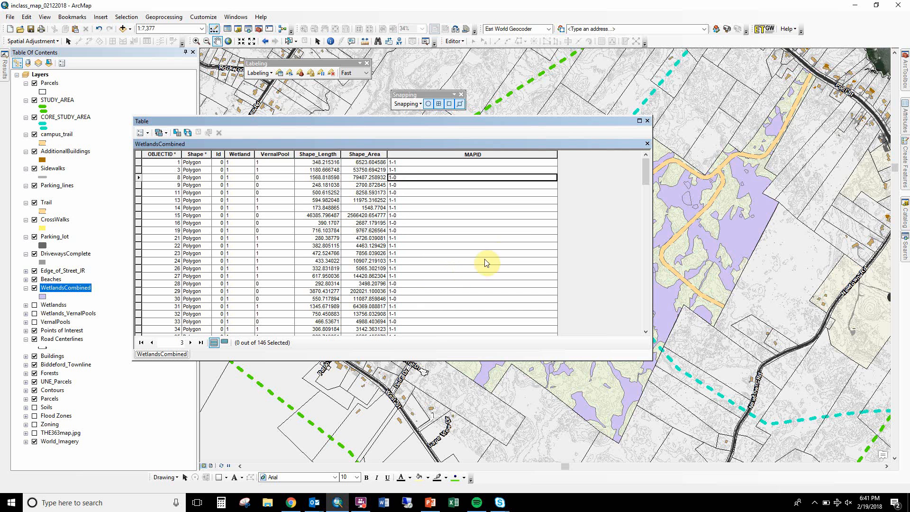
drag(645, 167, 634, 330)
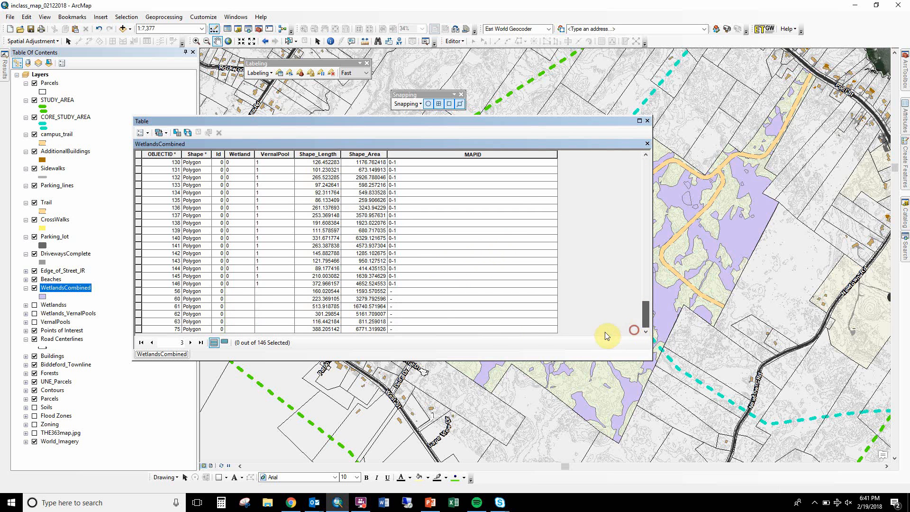
click(412, 292)
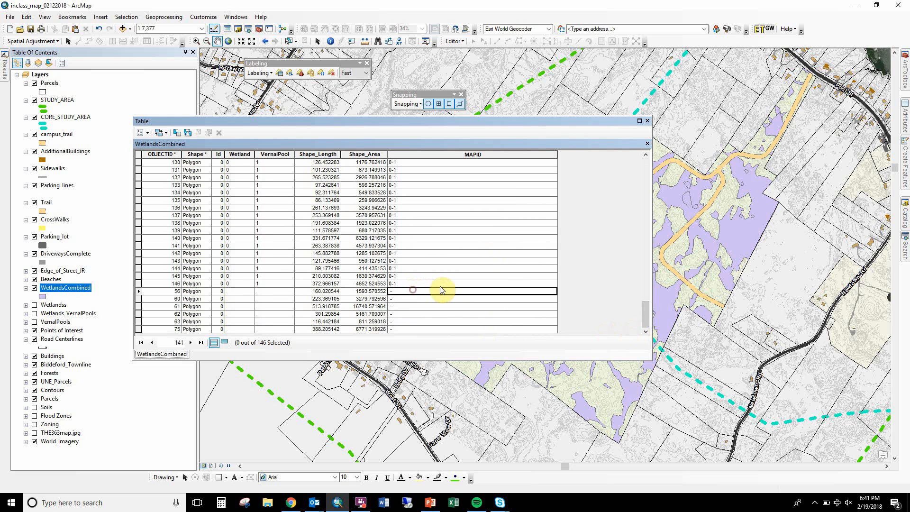
click(648, 121)
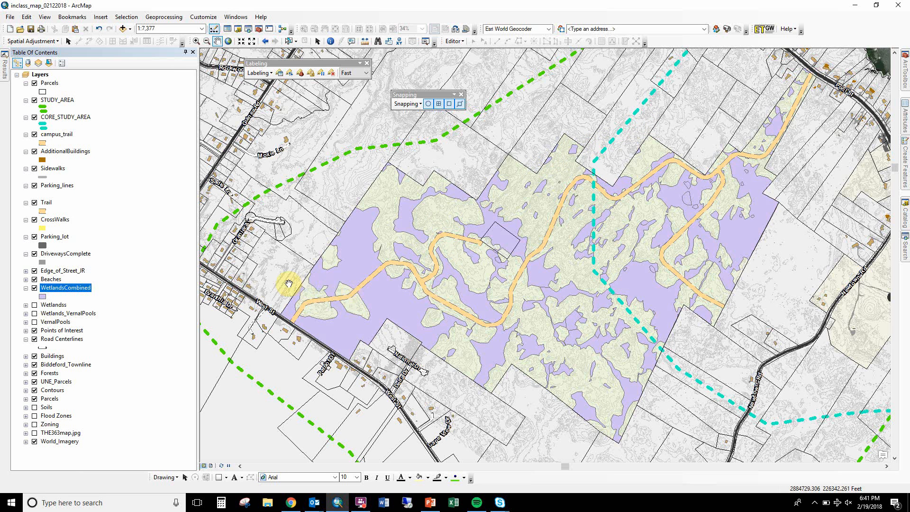
double_click(70, 288)
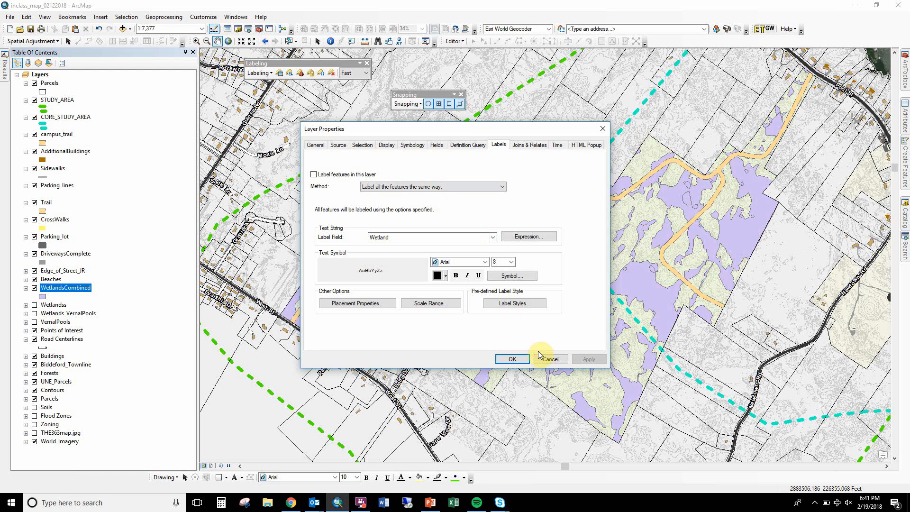
click(513, 359)
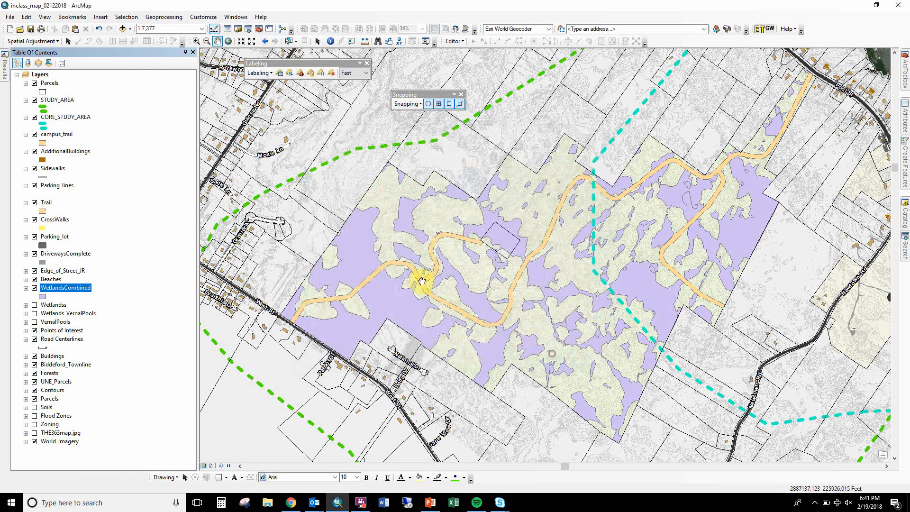
In the WetlandsCombined attribute table, narrow the MAPID column and sort the records by MAPID in ascending order.
right_click(71, 287)
click(96, 314)
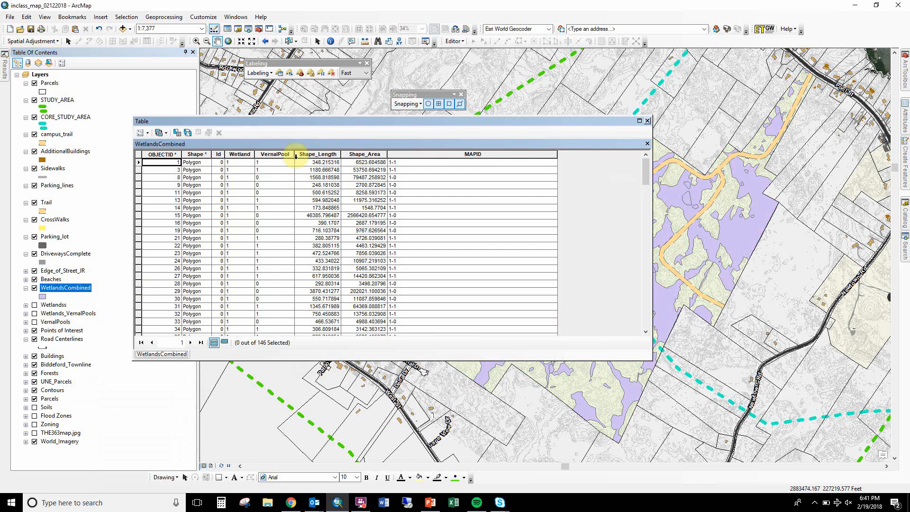
drag(558, 151, 433, 148)
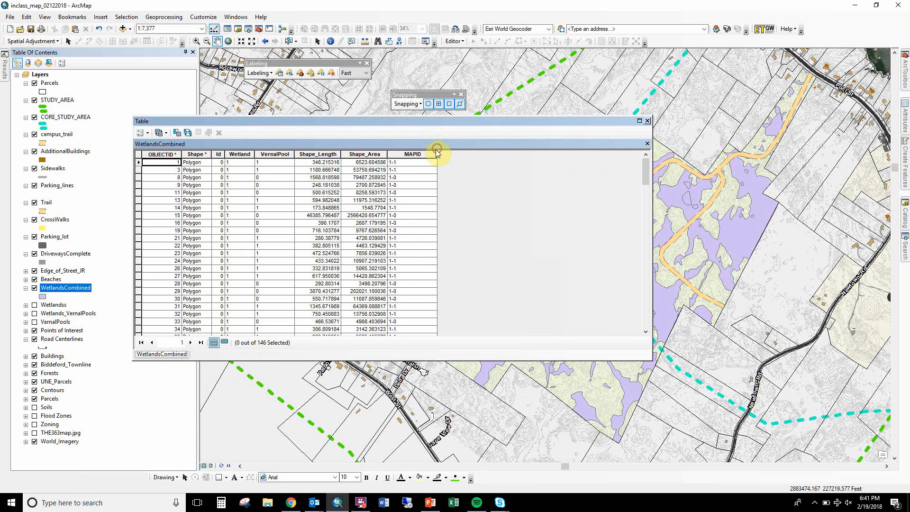
double_click(395, 154)
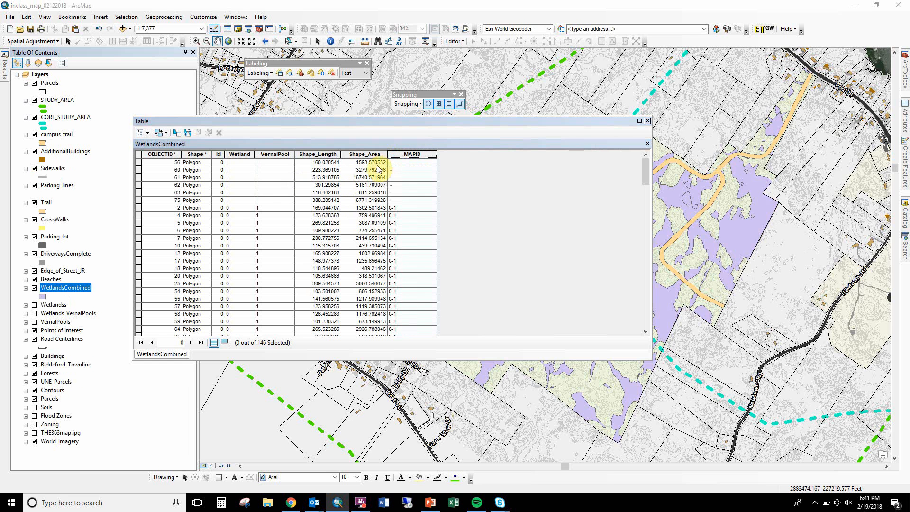
Add a Text field named MAPDESCRIPTION with a length of 100 to the WetlandsCombined attribute table.
click(143, 133)
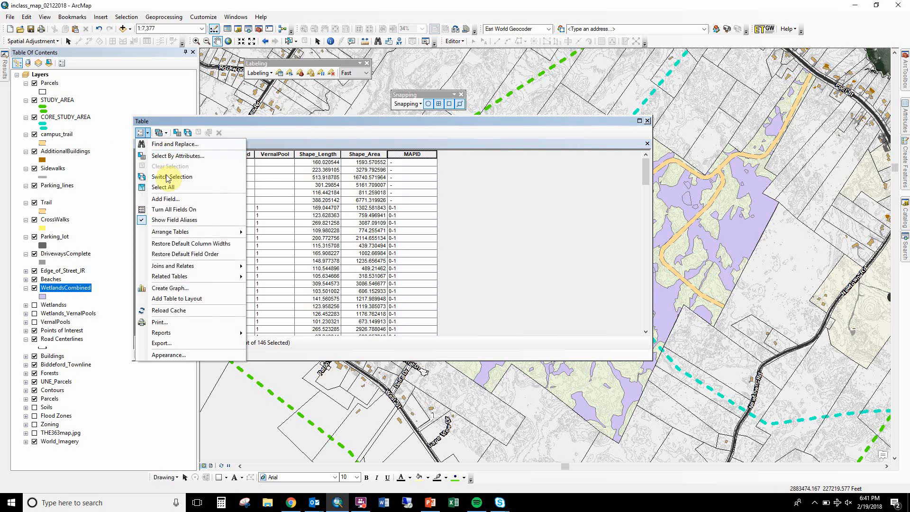
click(168, 199)
text(MAP)
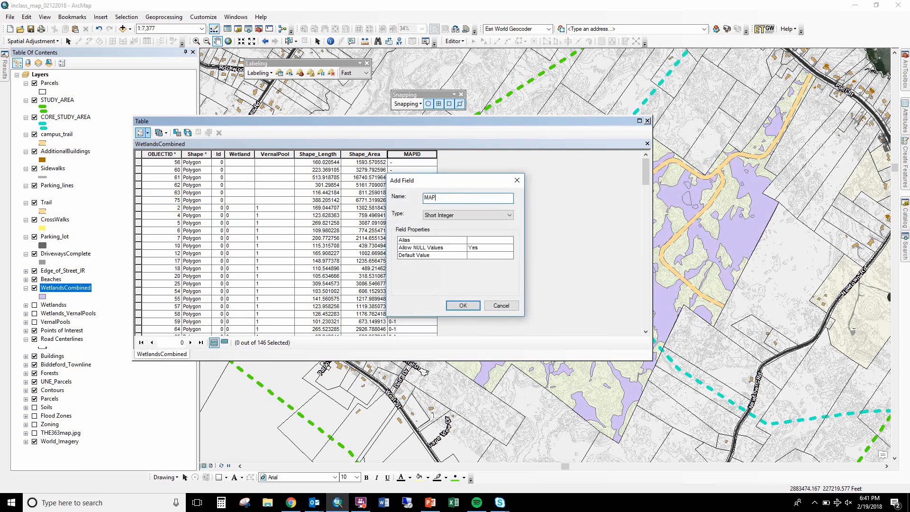
text(DESCRIPTION)
click(467, 215)
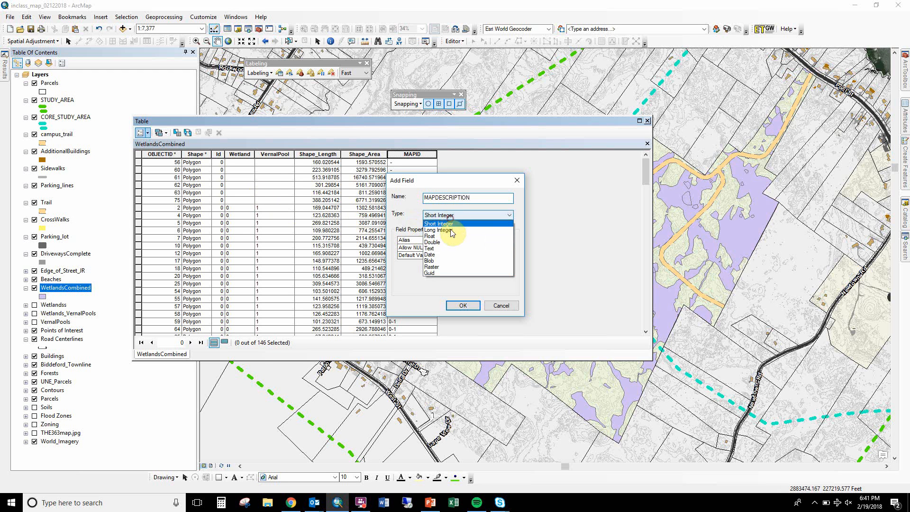
click(446, 253)
click(483, 263)
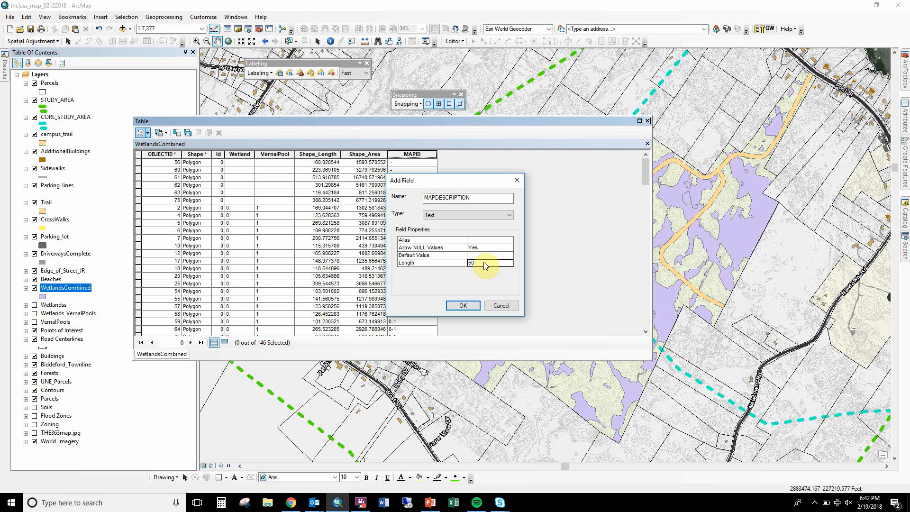
key(BackSpace)
key(BackSpace)
text(100)
click(459, 305)
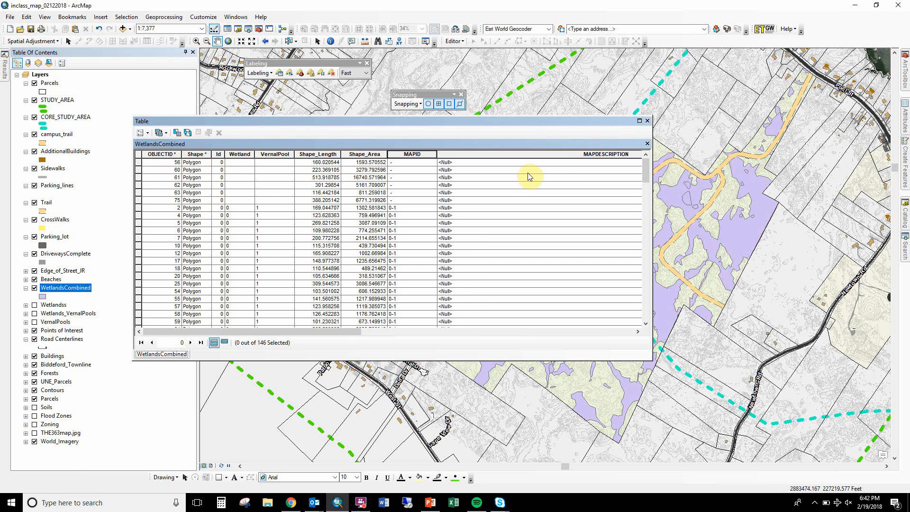
Select the records whose MAPID is only a dash and calculate their MAPDESCRIPTION as "Unknown" outside an edit session.
drag(653, 179, 849, 186)
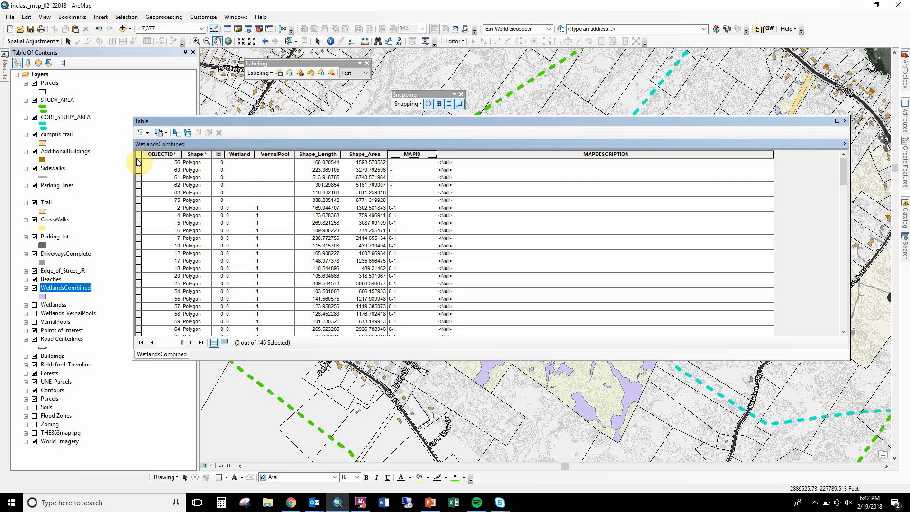
drag(138, 164, 135, 200)
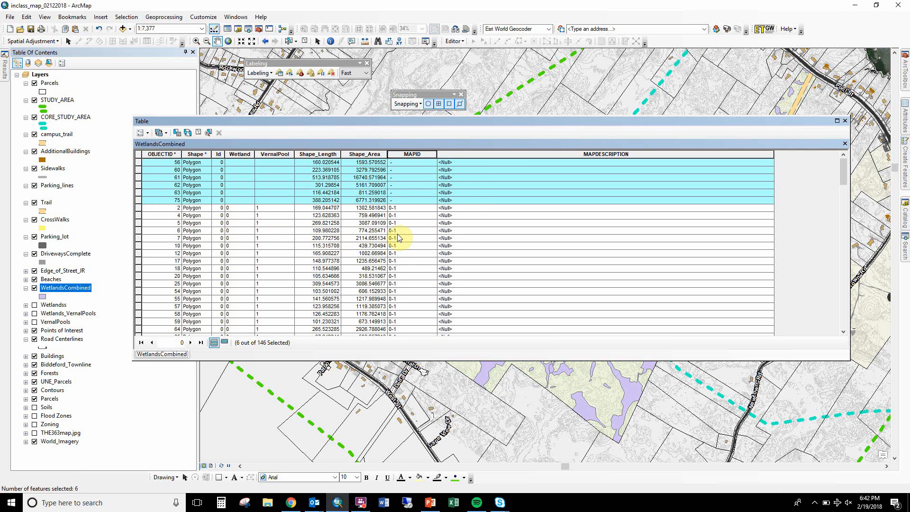
right_click(489, 156)
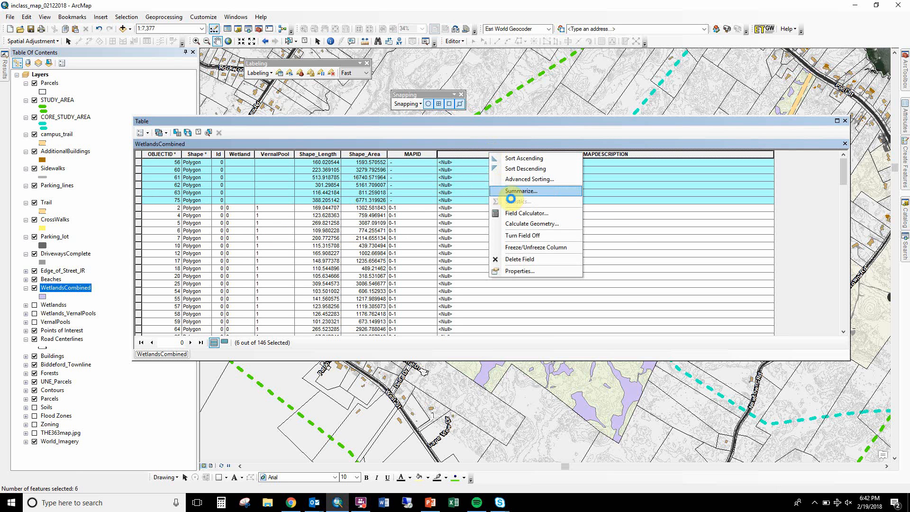
click(520, 213)
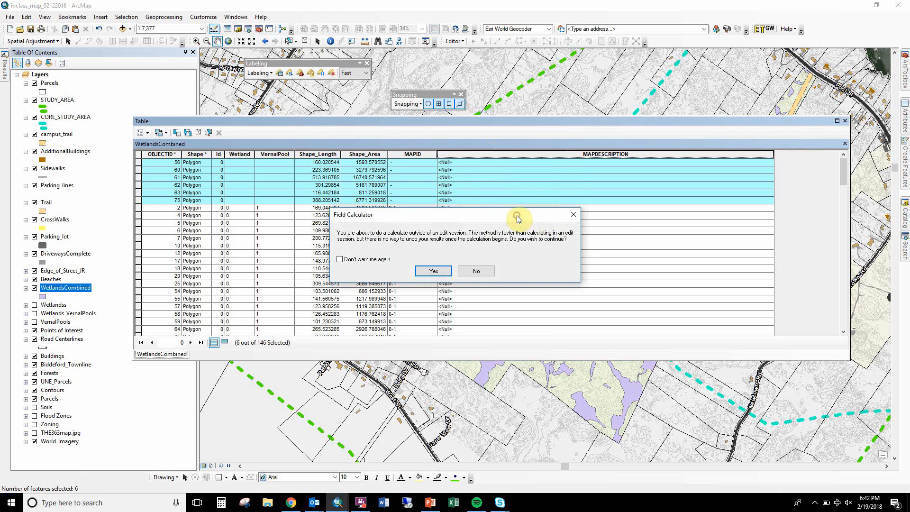
click(444, 271)
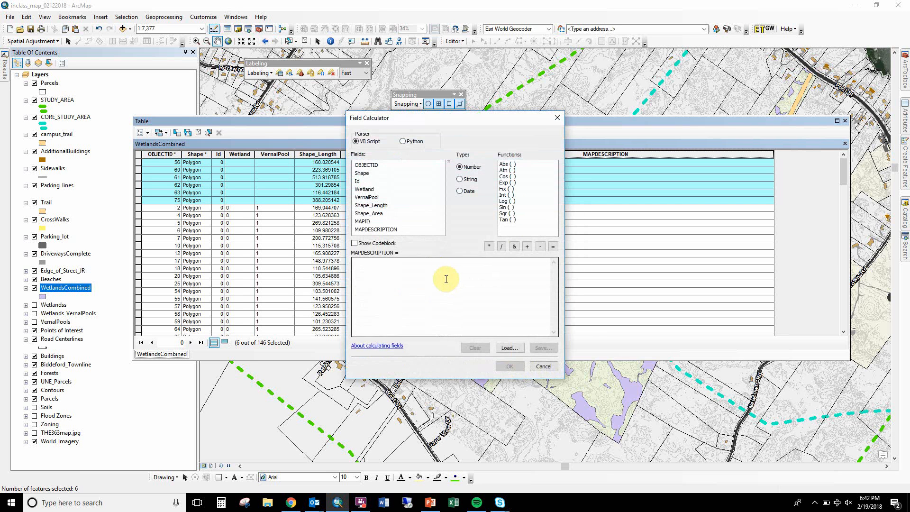
click(444, 270)
text("u)
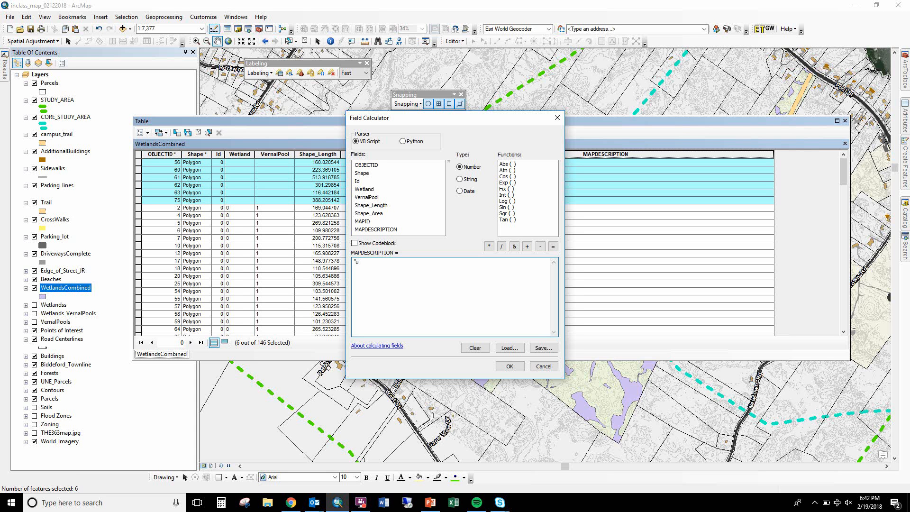
key(BackSpace)
text(Unknown)
click(510, 367)
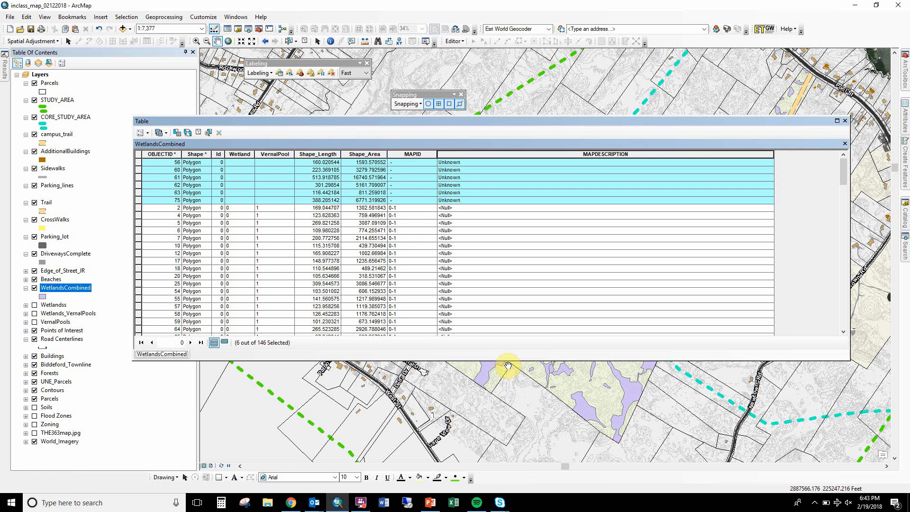
Select all records with MAPID 0-1 and calculate their MAPDESCRIPTION as "Vernal Pool" outside an edit session.
click(138, 208)
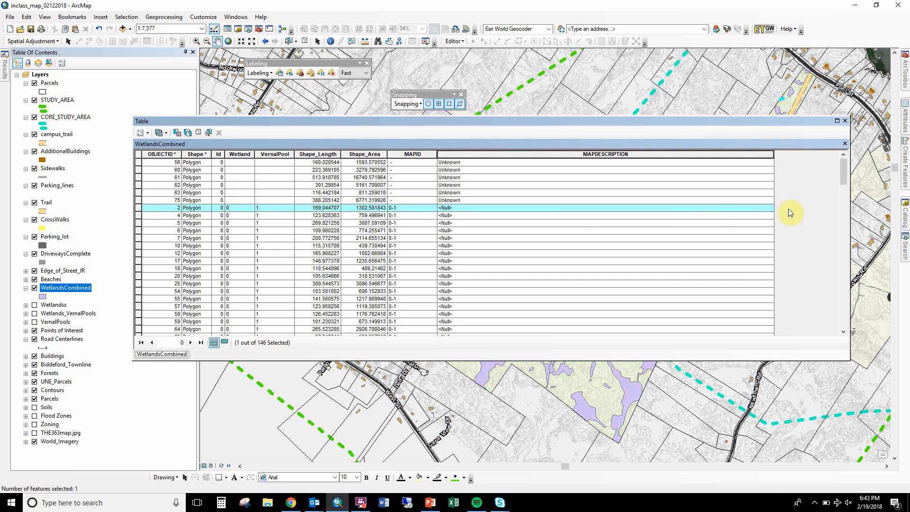
drag(844, 174, 834, 249)
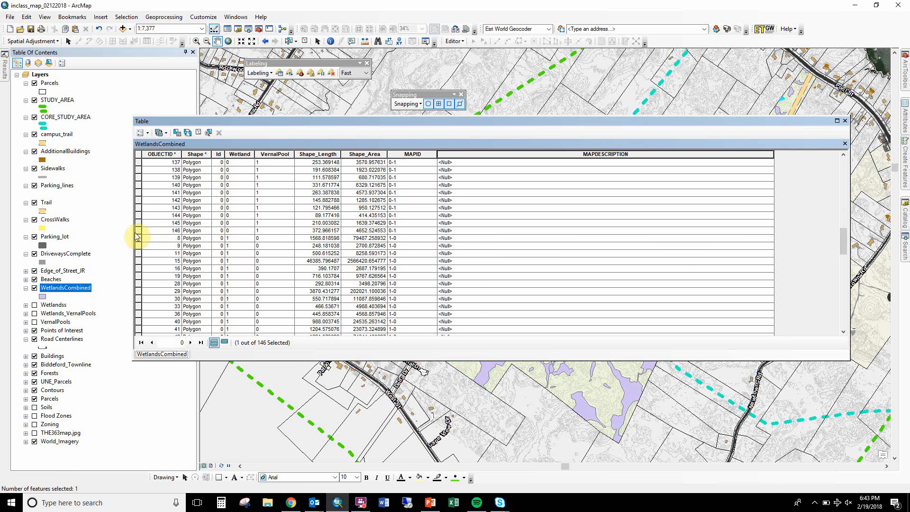
shift+click(137, 231)
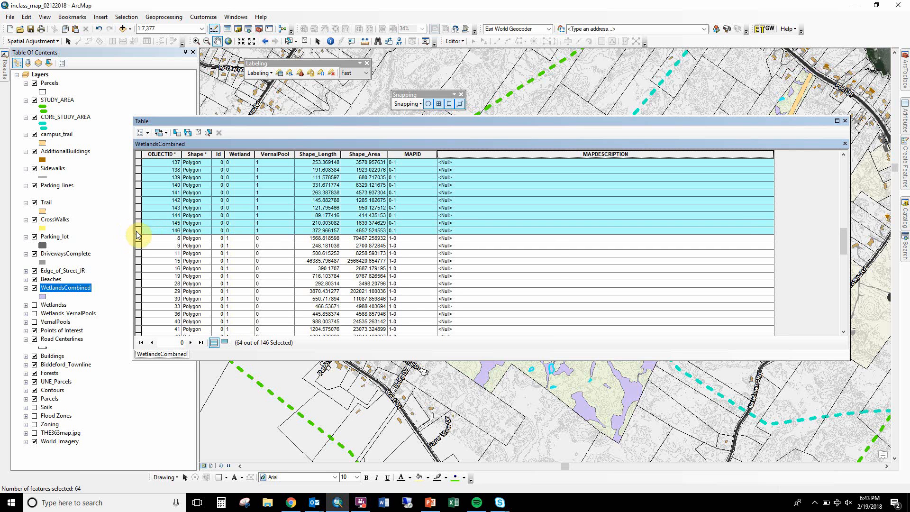
right_click(466, 153)
click(479, 209)
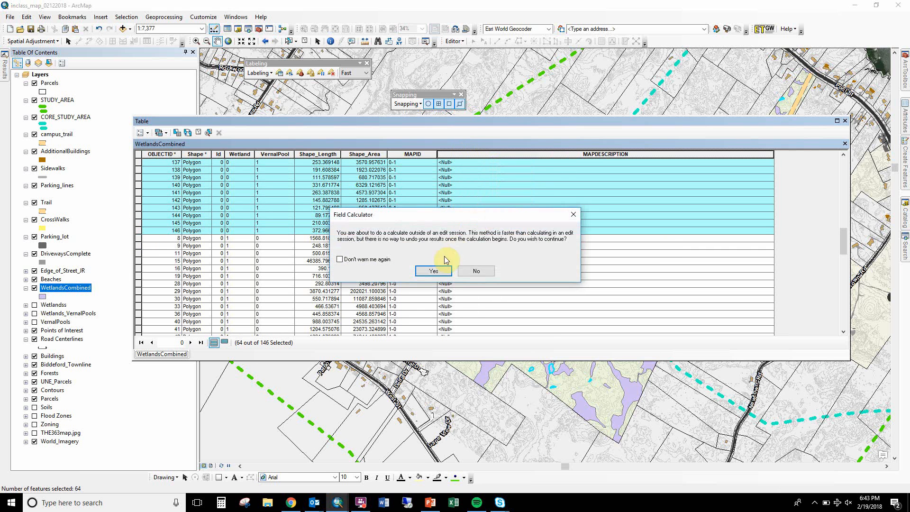
click(432, 271)
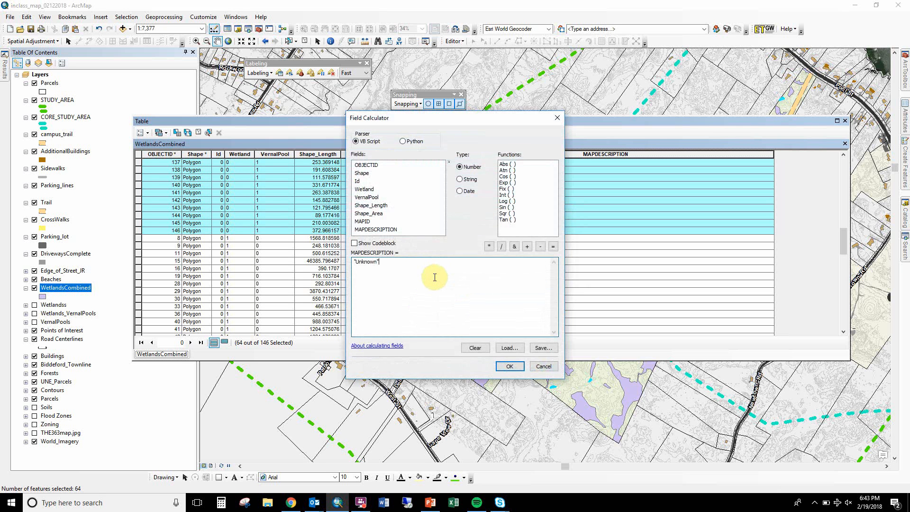
key(ctrl+a)
text("Vernal Pool")
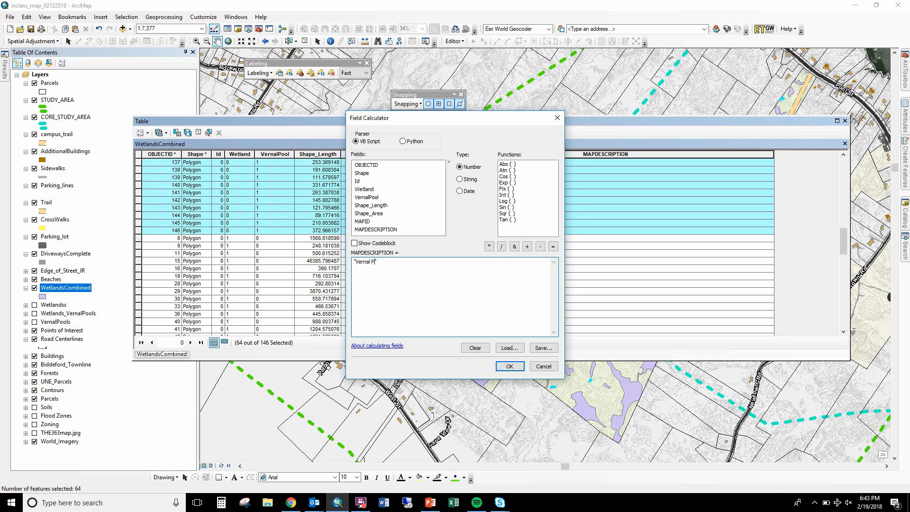
click(507, 366)
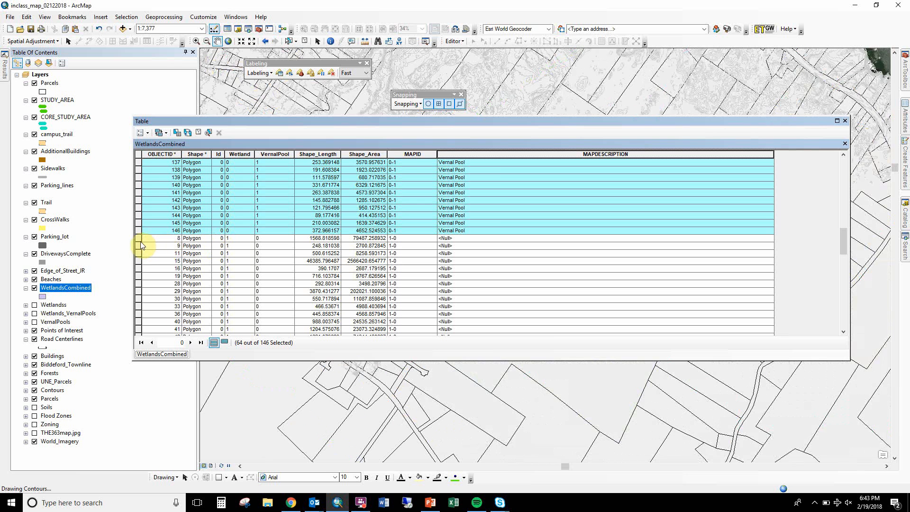
Select all records with MAPID 1-0 and calculate their MAPDESCRIPTION as "Wetland" outside an edit session.
click(139, 239)
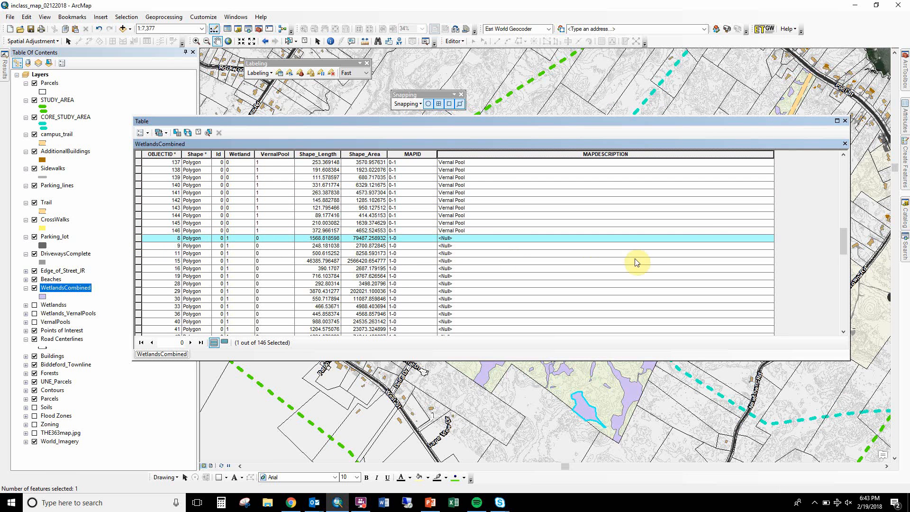
scroll(842, 251, down, 7)
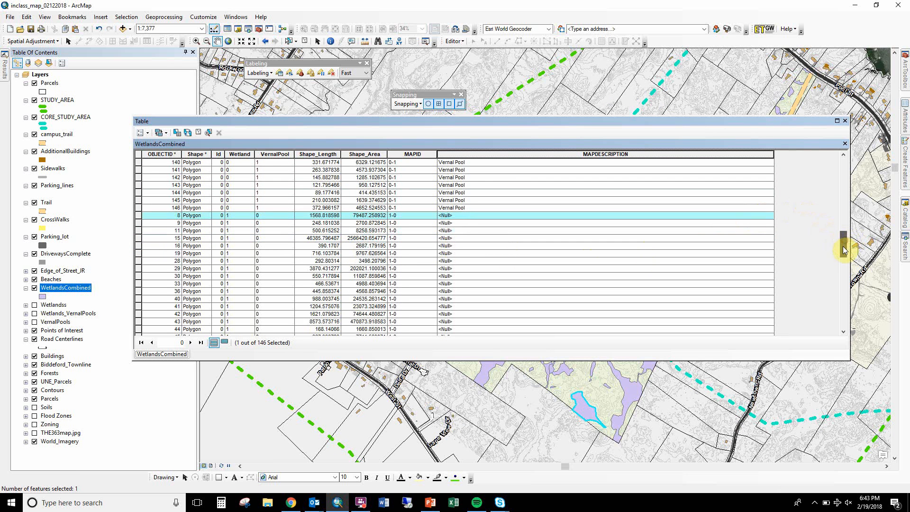
scroll(834, 272, down, 2)
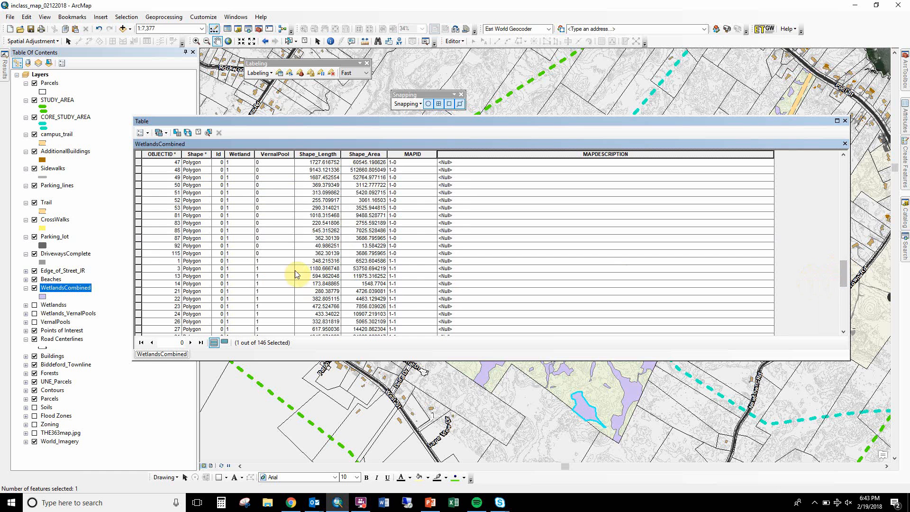
shift+click(143, 255)
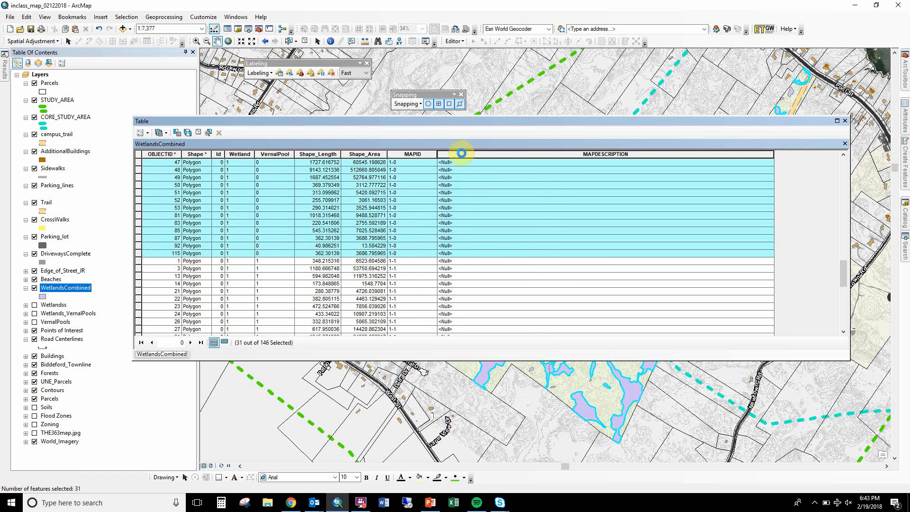
right_click(461, 154)
click(489, 214)
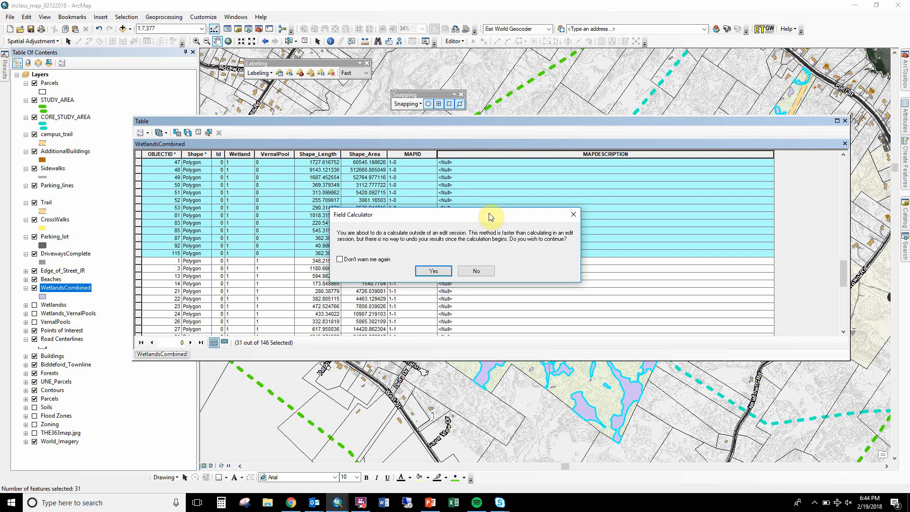
click(434, 271)
click(442, 275)
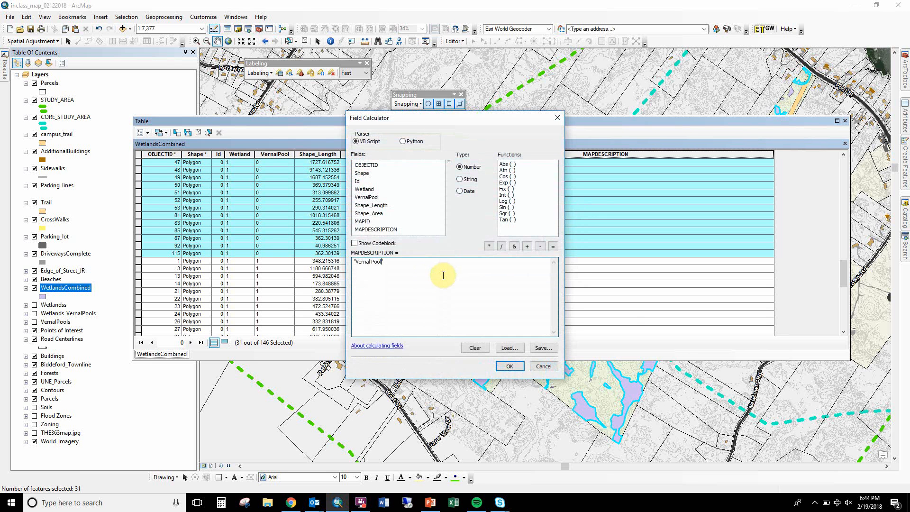
key(ctrl+a)
text("Wetland)
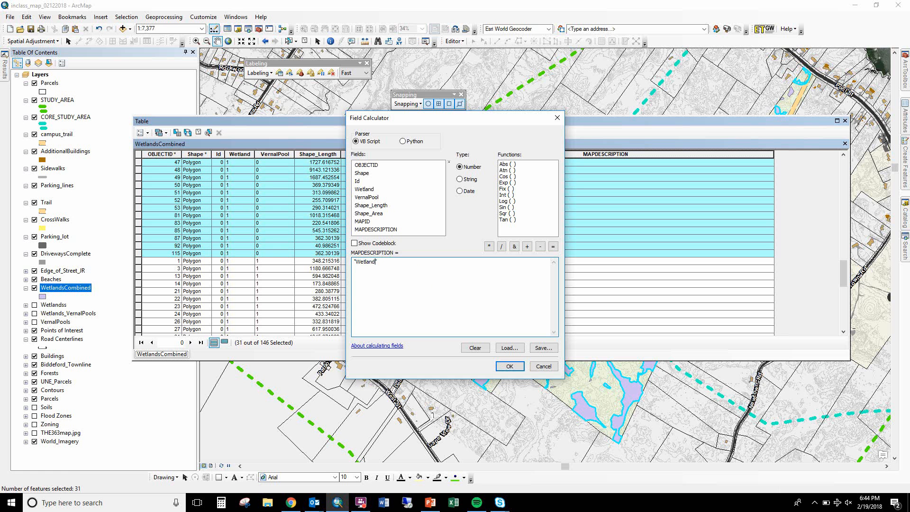
text(")
click(510, 366)
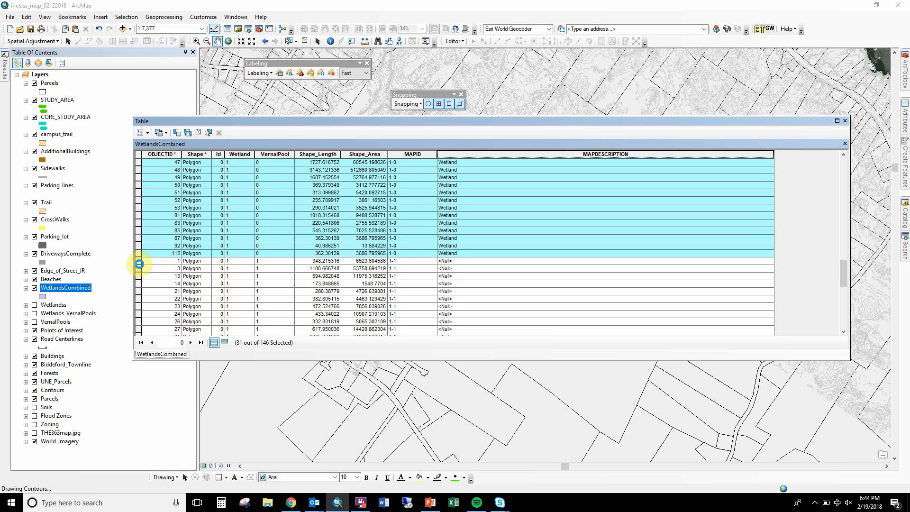
Select all records with MAPID 1-1, calculate their MAPDESCRIPTION as "Both" outside an edit session, and clear the selection after closing the table.
drag(140, 263, 140, 284)
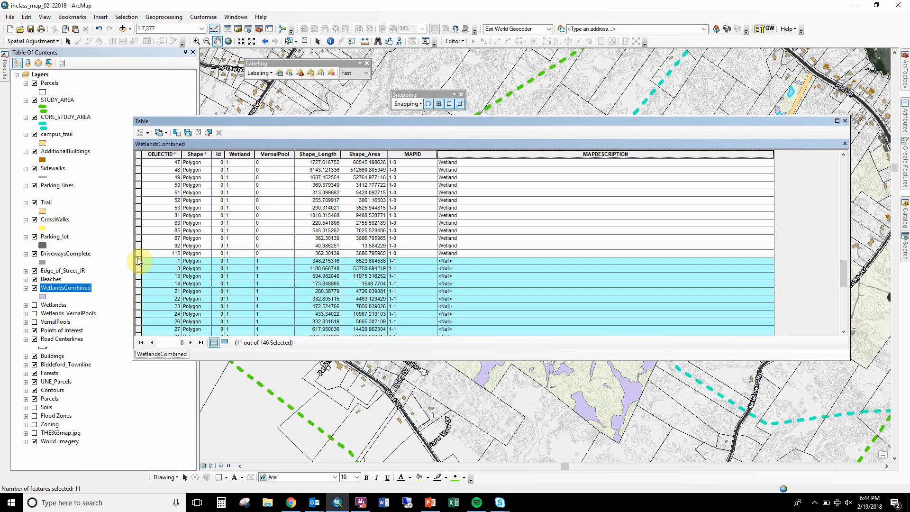
drag(138, 260, 139, 329)
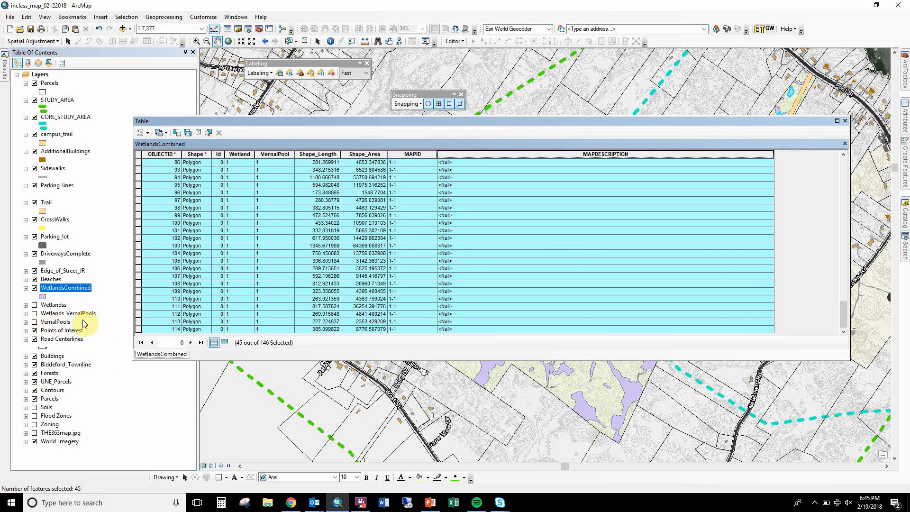
right_click(487, 154)
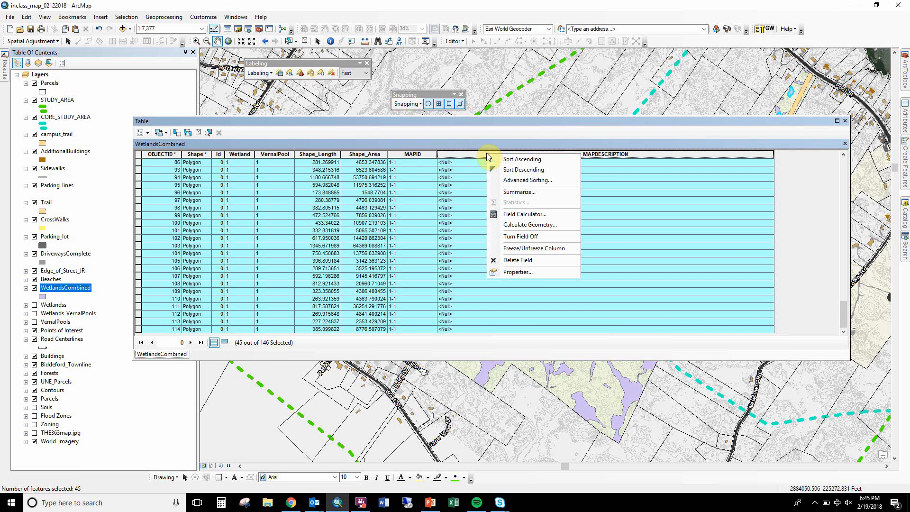
click(519, 214)
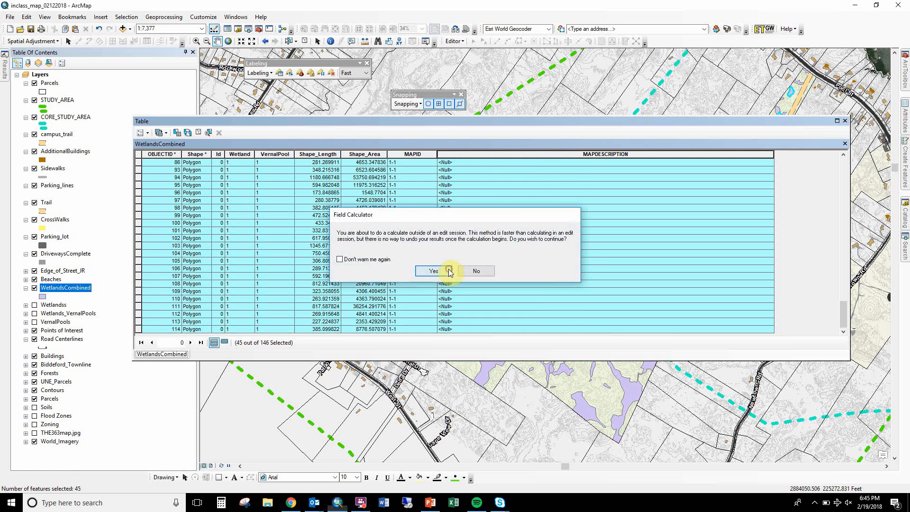
click(434, 270)
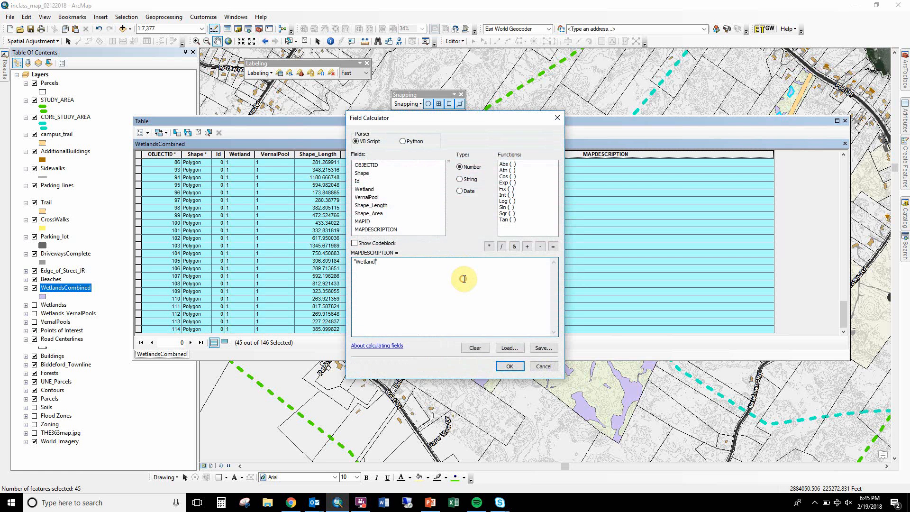
key(ctrl+a)
text("Both")
click(509, 367)
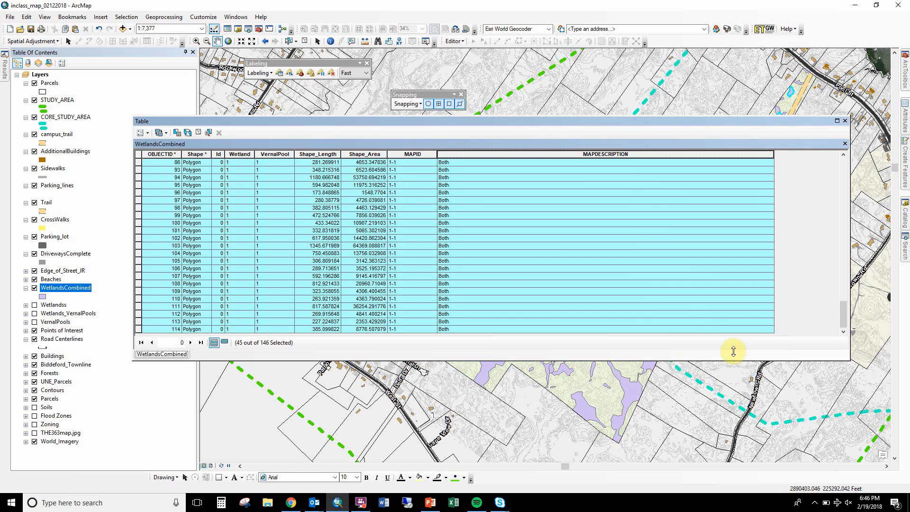
click(846, 121)
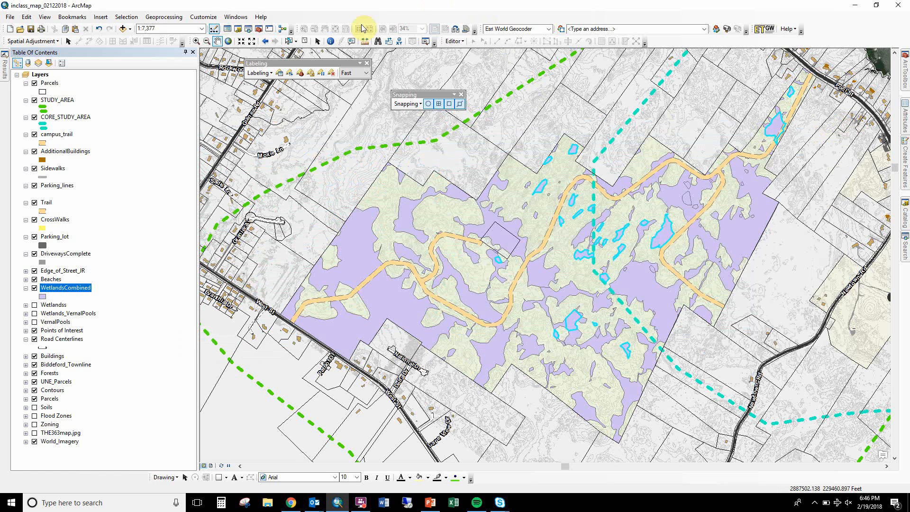
click(302, 42)
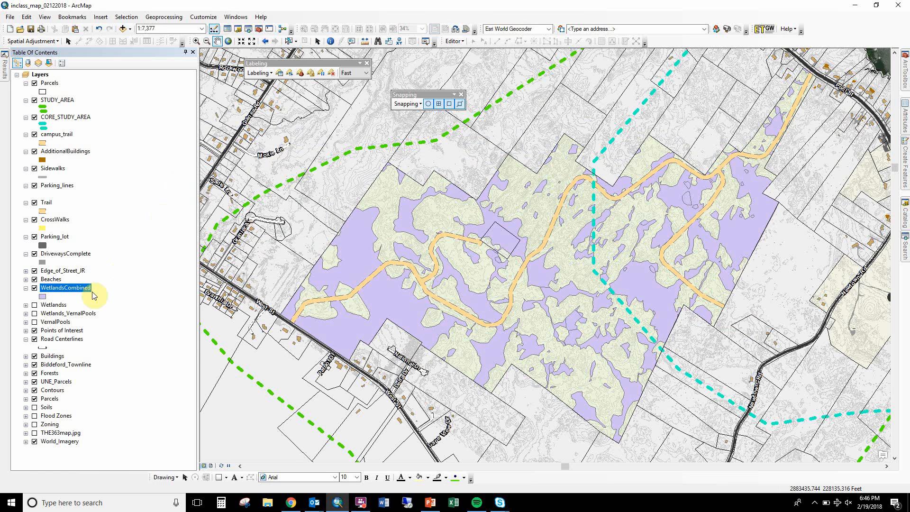
Symbolize WetlandsCombined by unique values of MAPDESCRIPTION with all values added, and open the symbol of the Both category for editing.
click(83, 288)
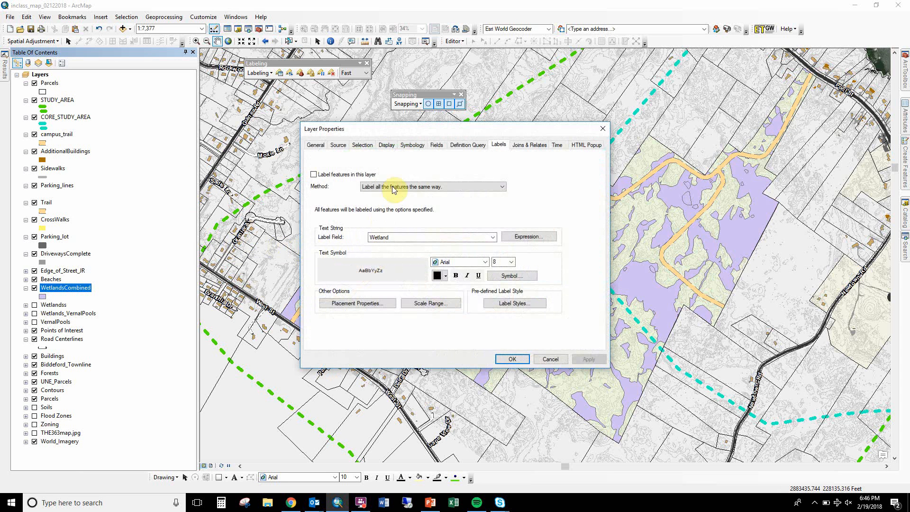
click(410, 145)
click(332, 179)
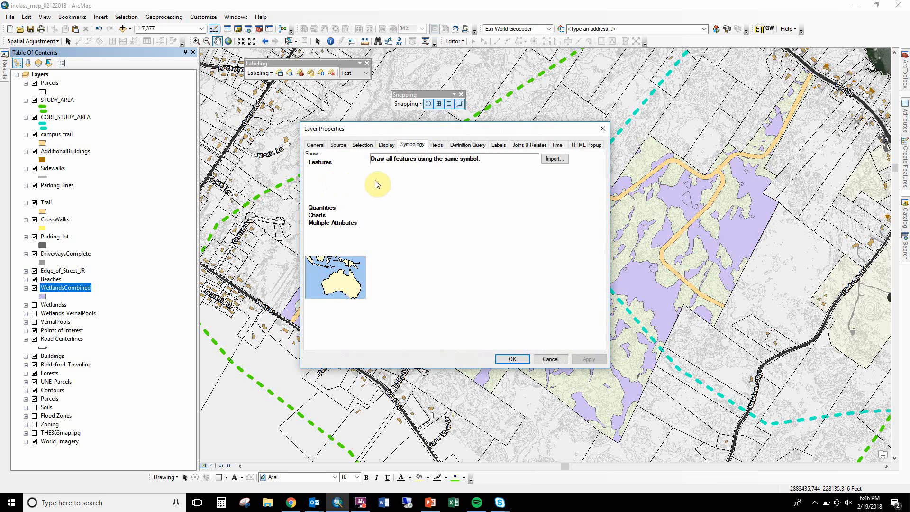
click(407, 182)
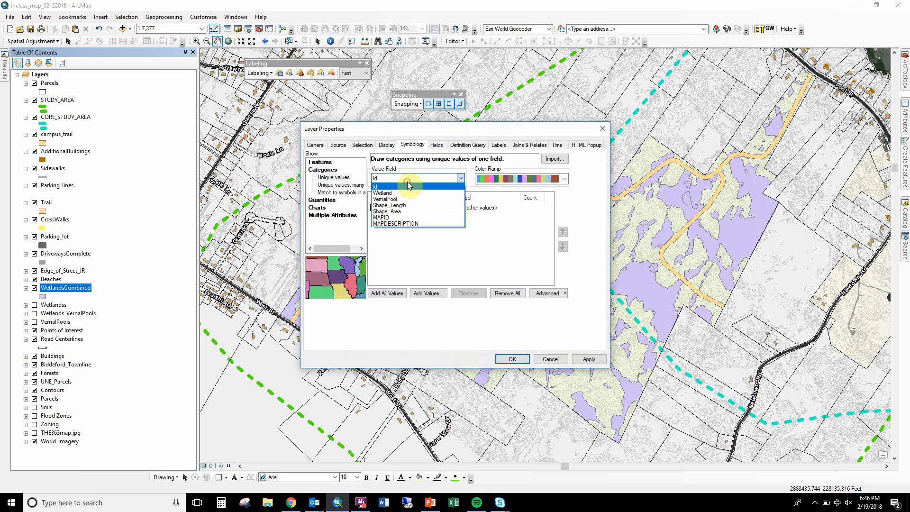
click(403, 224)
click(391, 295)
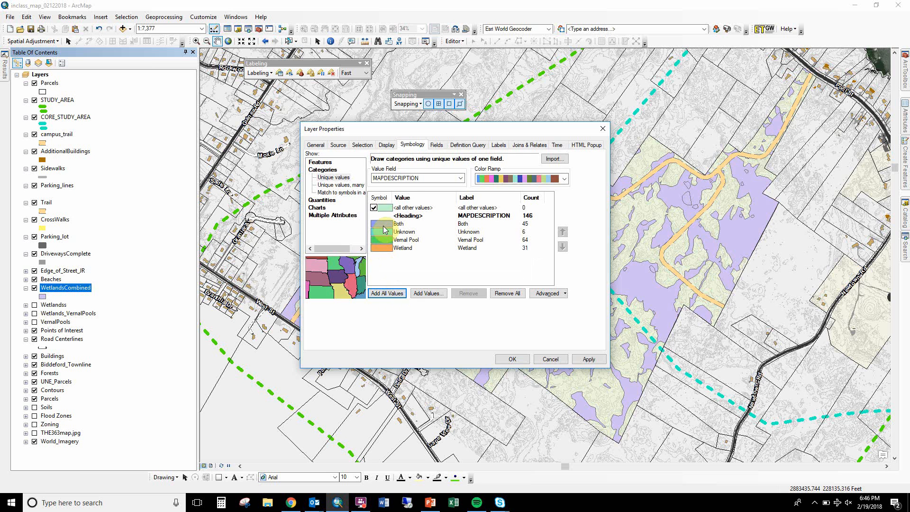
double_click(382, 224)
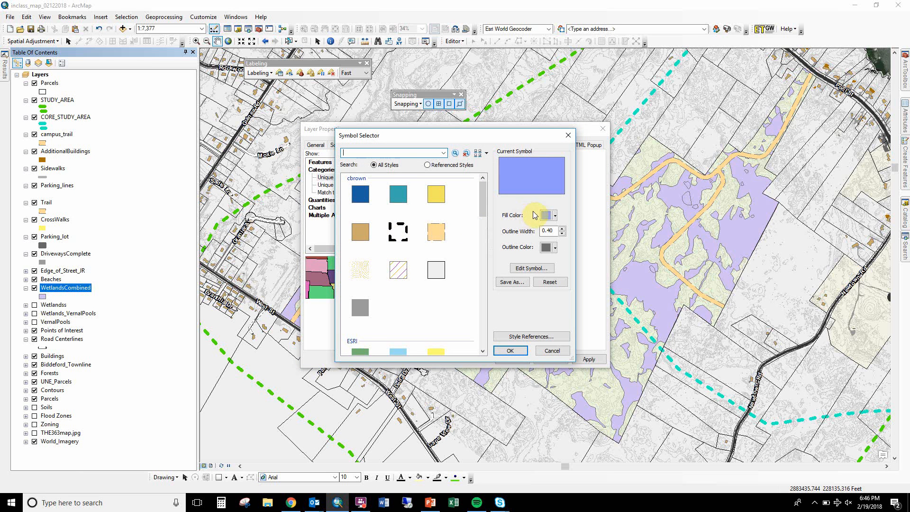
click(551, 217)
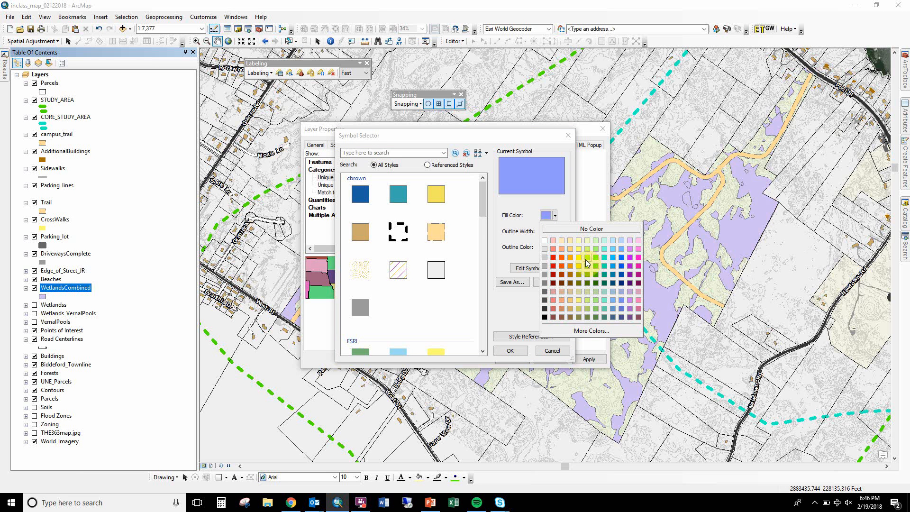
click(578, 331)
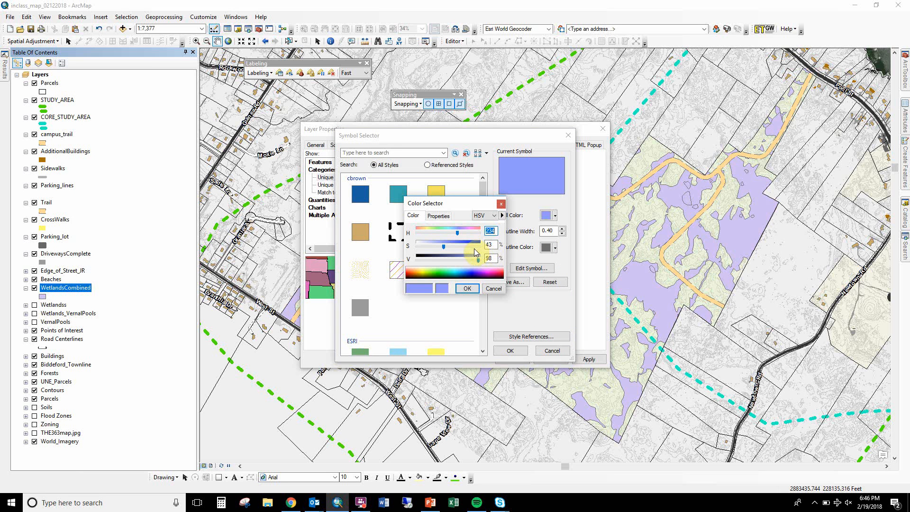
click(500, 205)
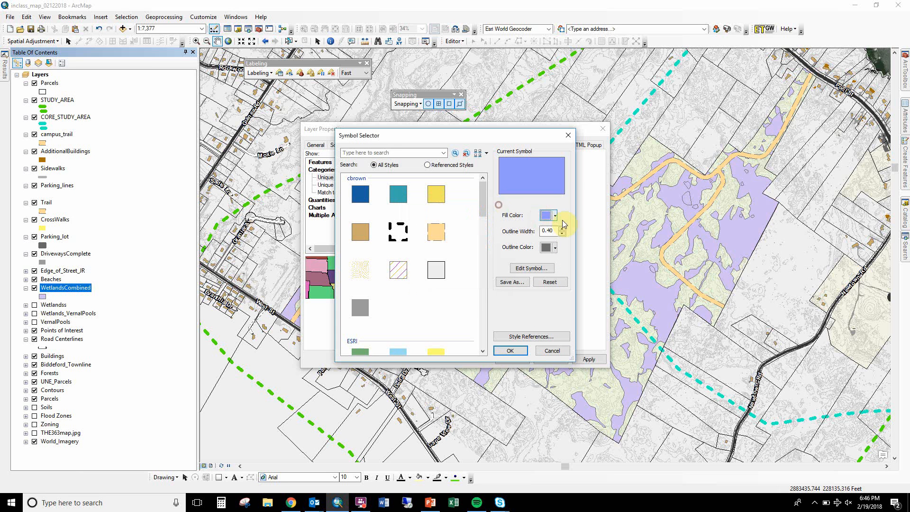
click(546, 216)
click(546, 218)
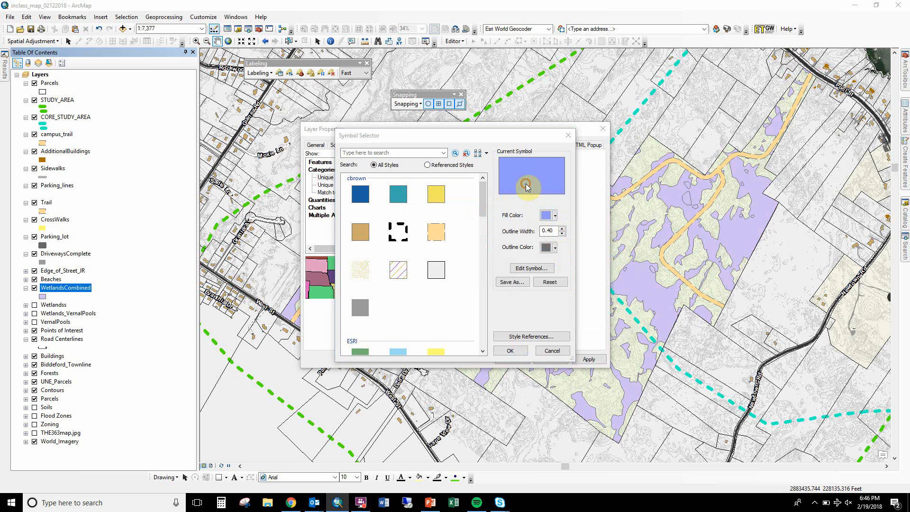
Set the fill color of the Both category's symbol to a dark teal from the color palette.
drag(498, 139, 696, 142)
click(744, 218)
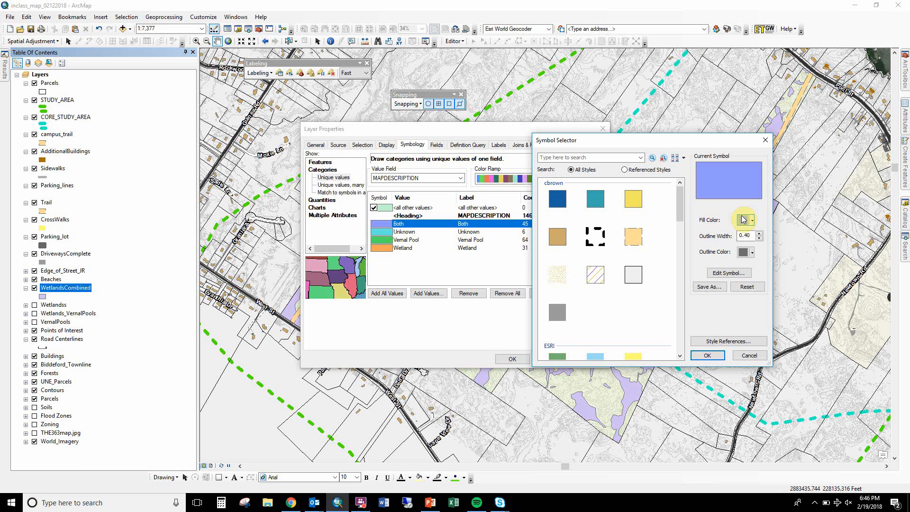
click(743, 219)
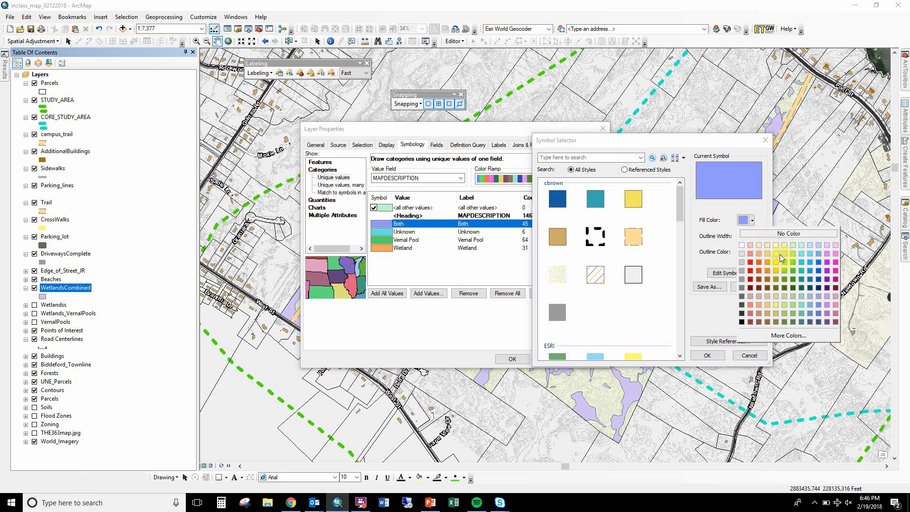
click(806, 278)
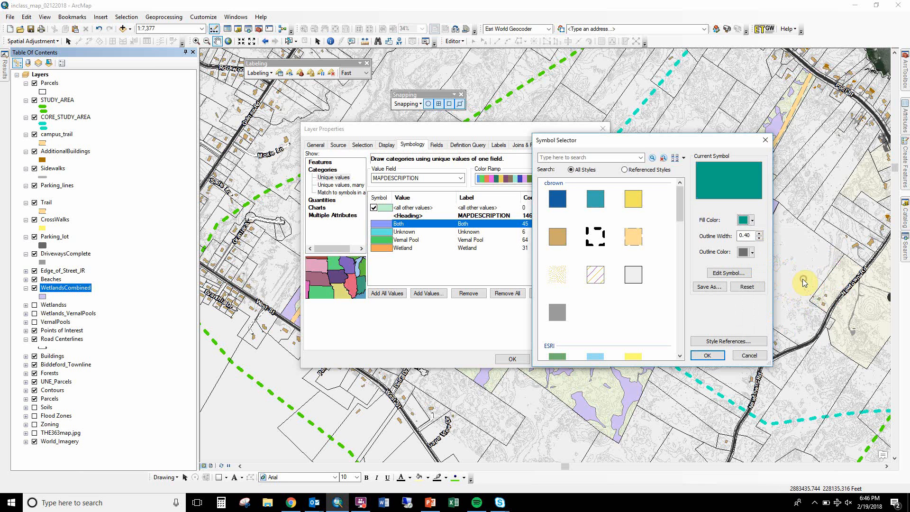
click(744, 276)
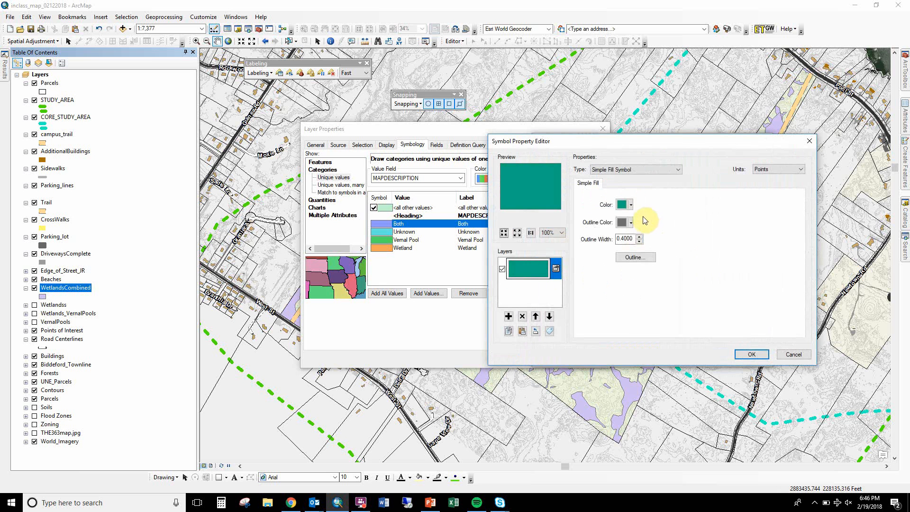
click(786, 355)
Lighten the Both category's teal fill using the HSV color model, with hue 167, saturation 42% and value 86%.
click(752, 220)
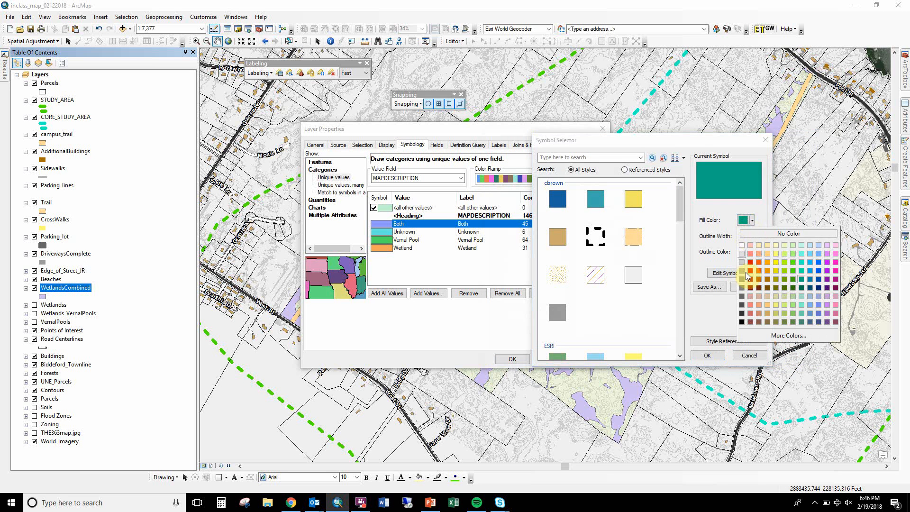
click(761, 337)
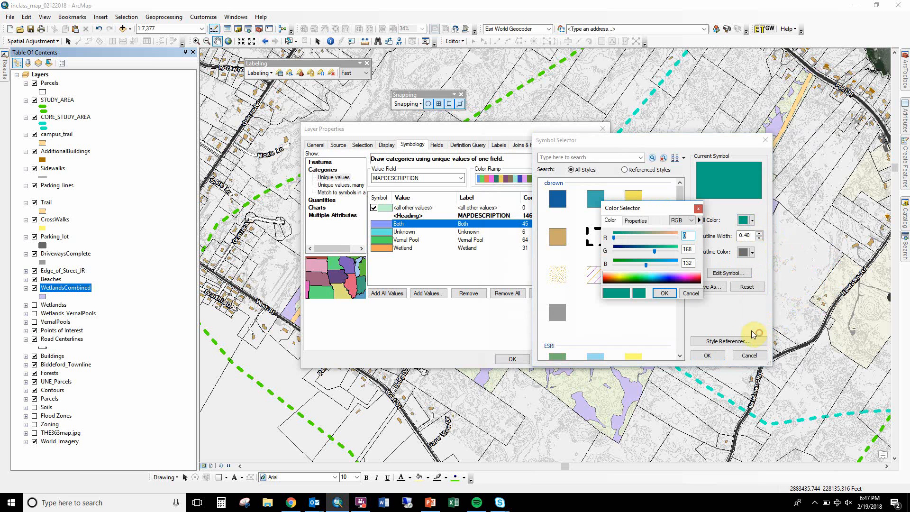
click(686, 221)
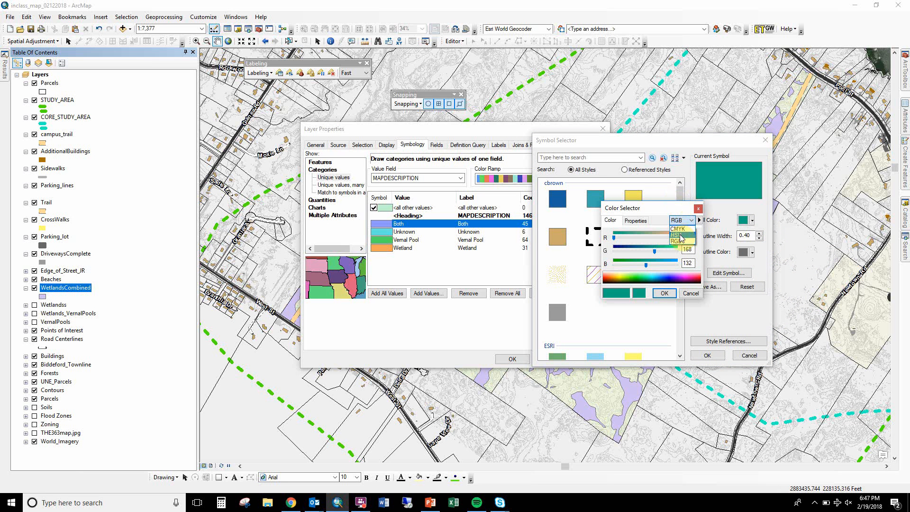
click(678, 235)
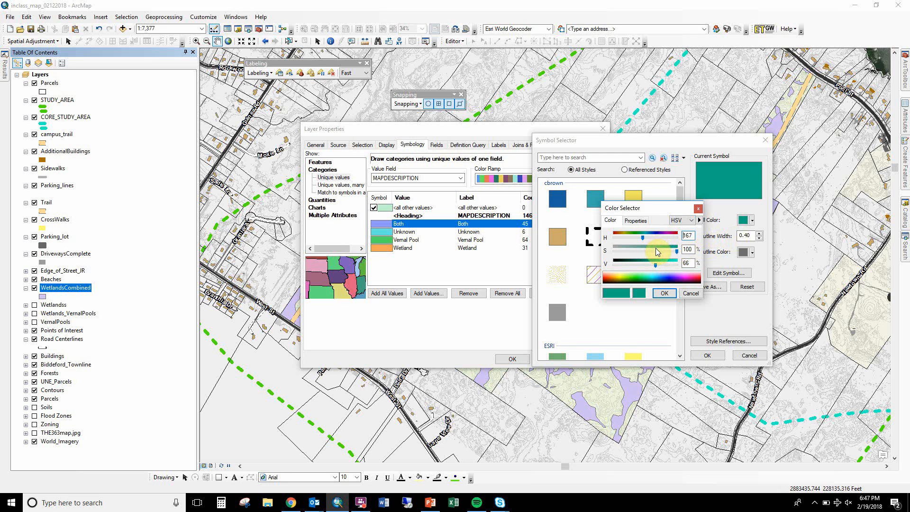
click(656, 250)
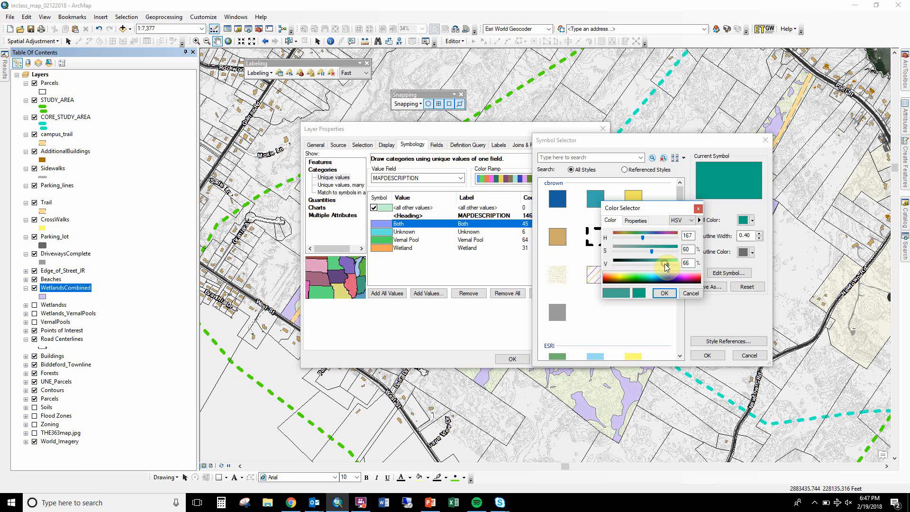
click(666, 265)
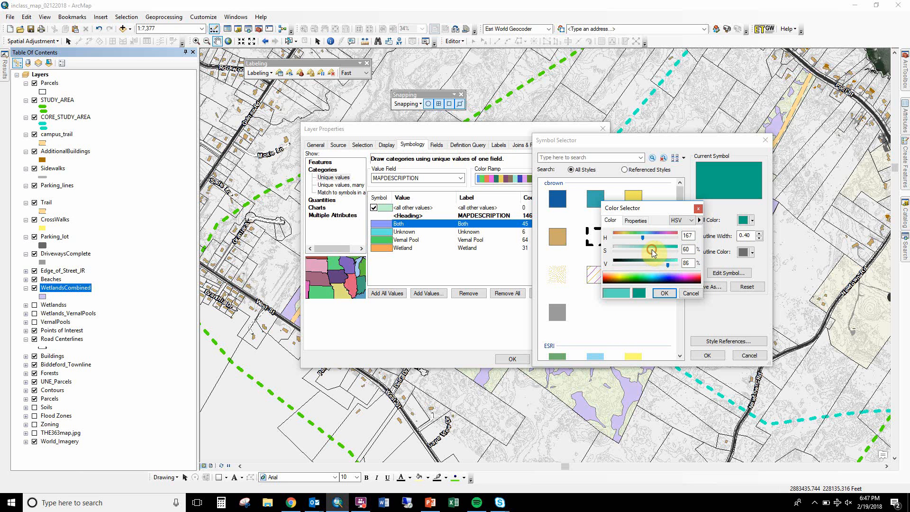
drag(652, 250, 641, 254)
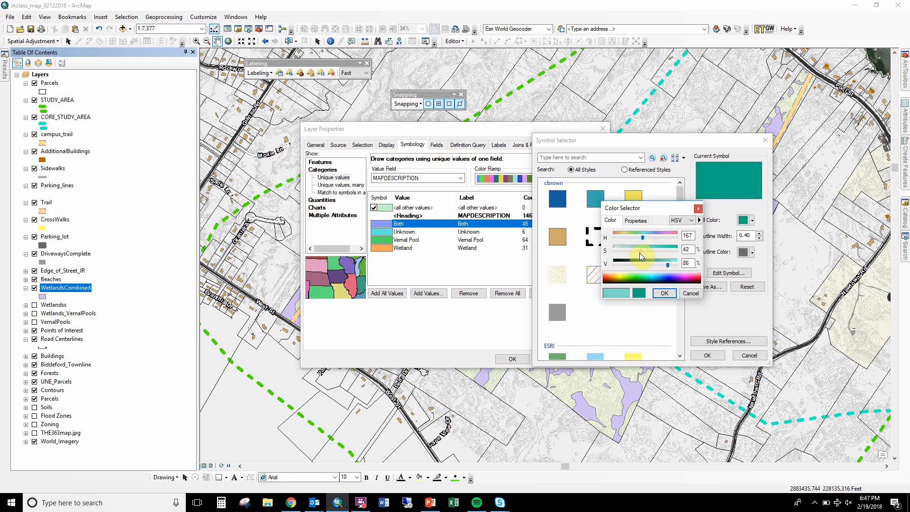
click(664, 293)
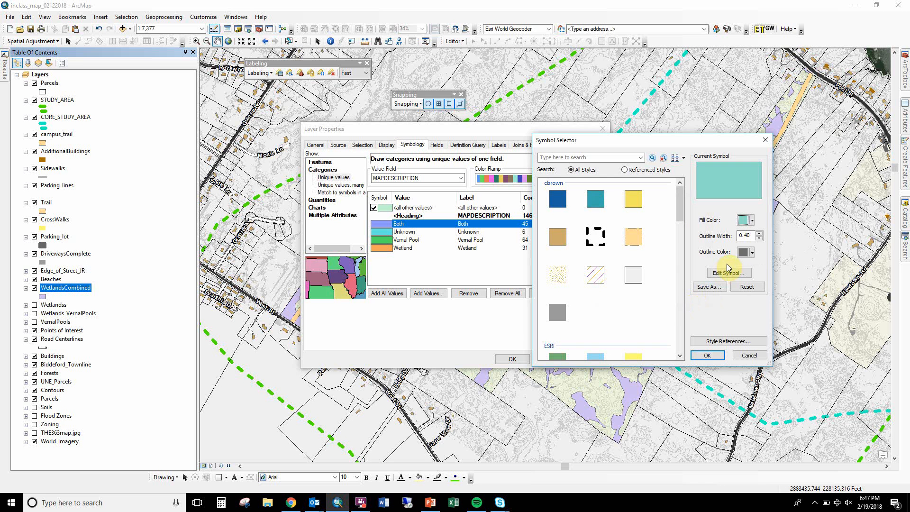
Set the outline of the Both category's symbol to No Color and accept the symbol.
click(747, 254)
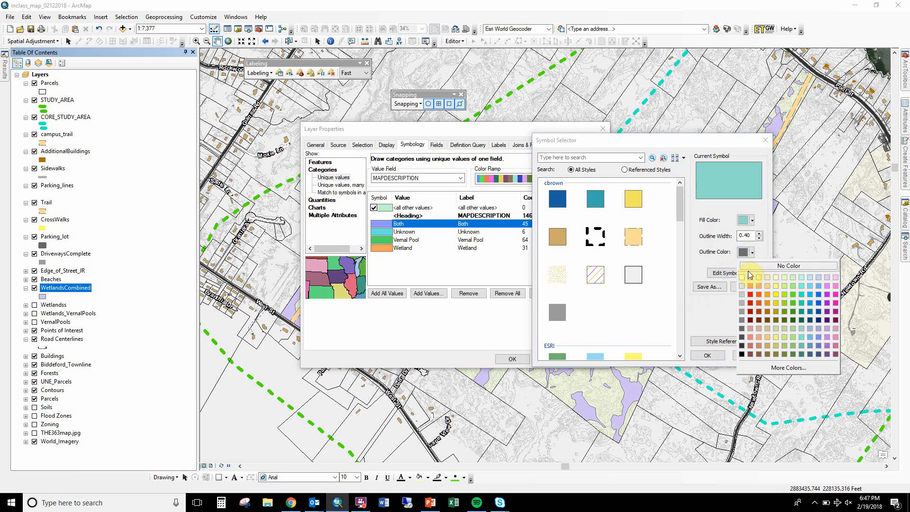
click(749, 268)
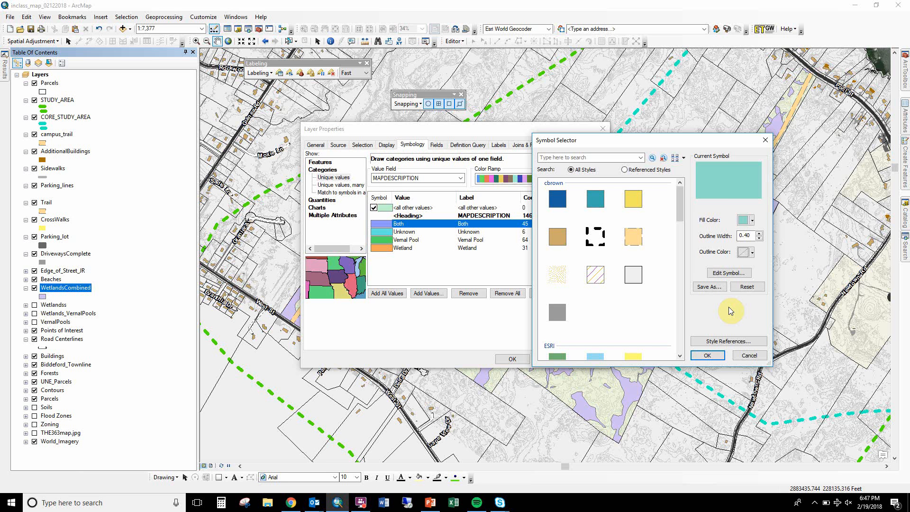
click(699, 358)
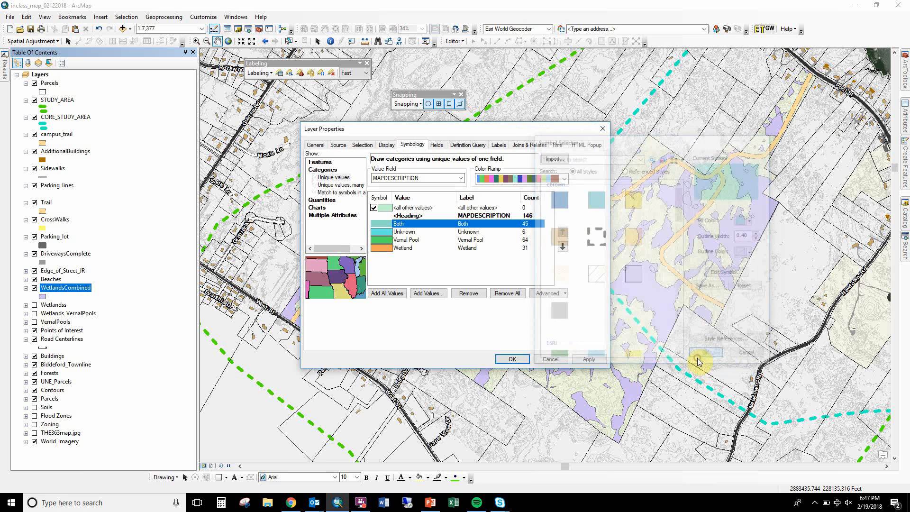
Set the Unknown category's symbol to a light pink fill without a dark outline, and accept the symbol.
double_click(384, 232)
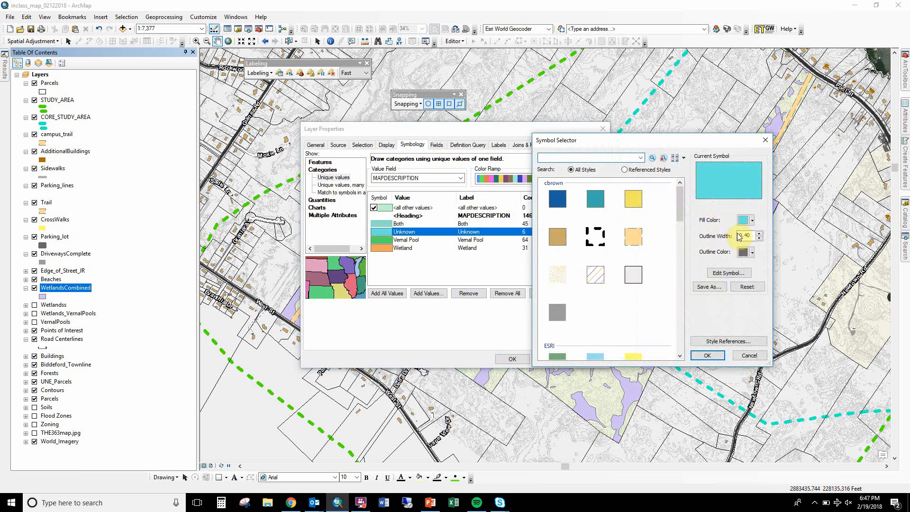
click(745, 223)
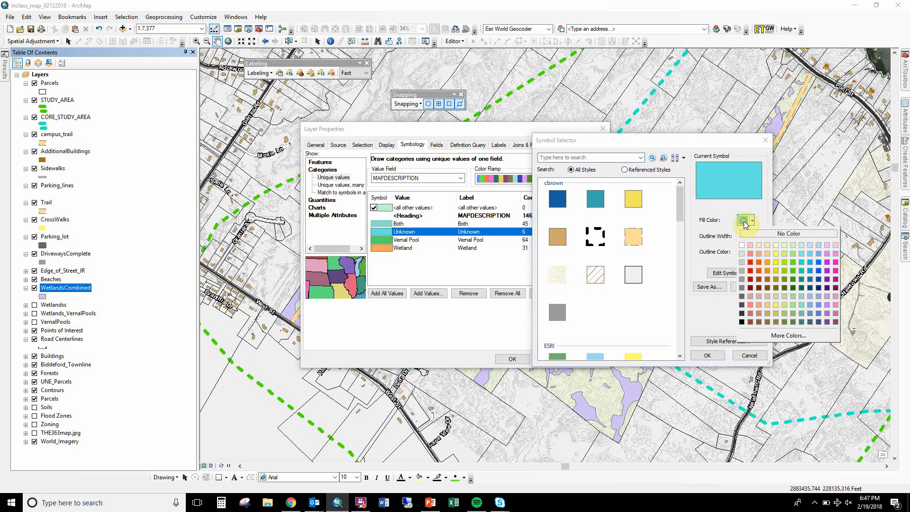
click(751, 245)
click(752, 252)
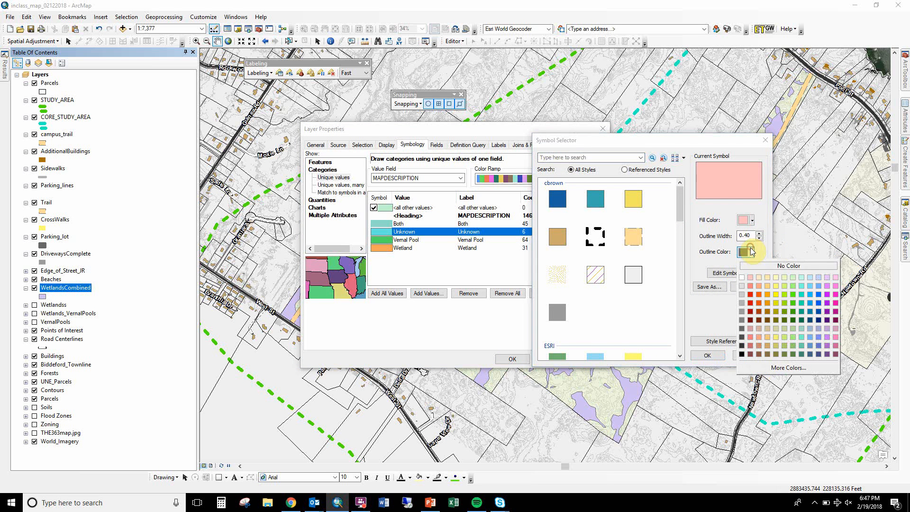
click(762, 278)
click(708, 355)
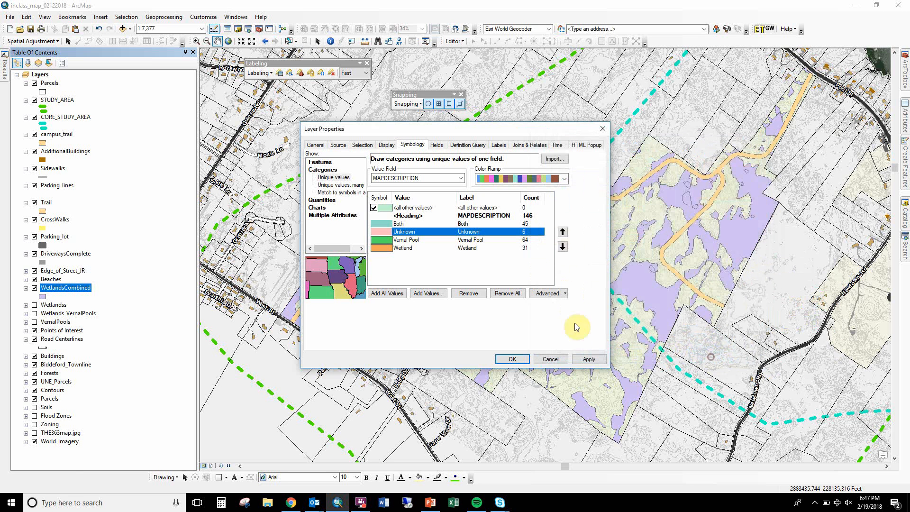
Set the Vernal Pool category's symbol to a light green fill from the palette with its outline set to No Color.
double_click(382, 240)
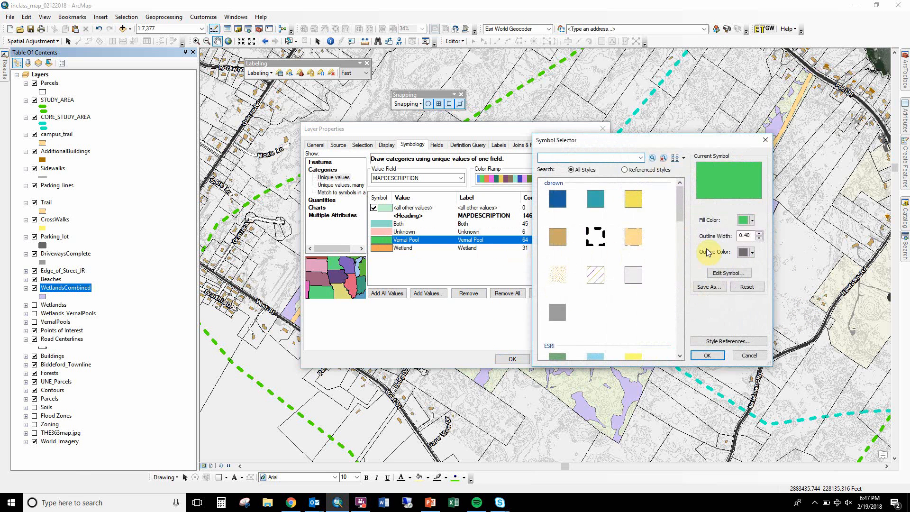
click(743, 221)
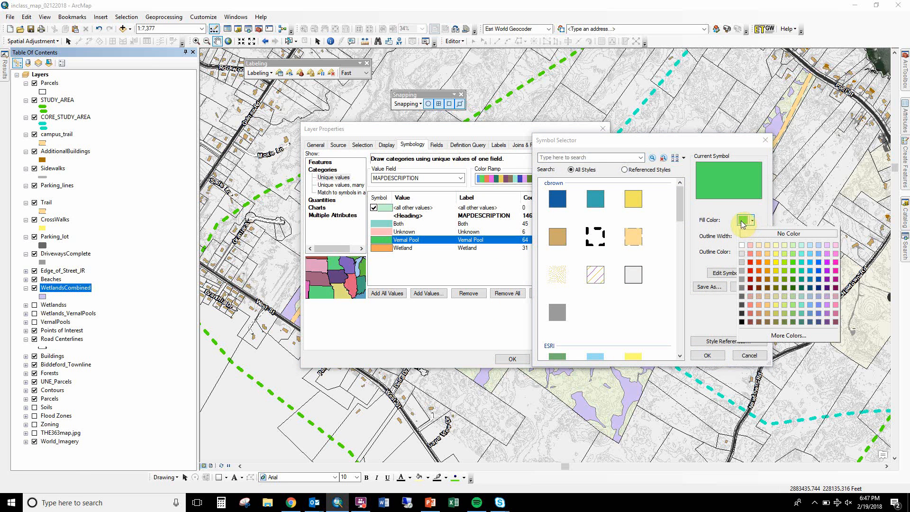
click(794, 254)
click(752, 252)
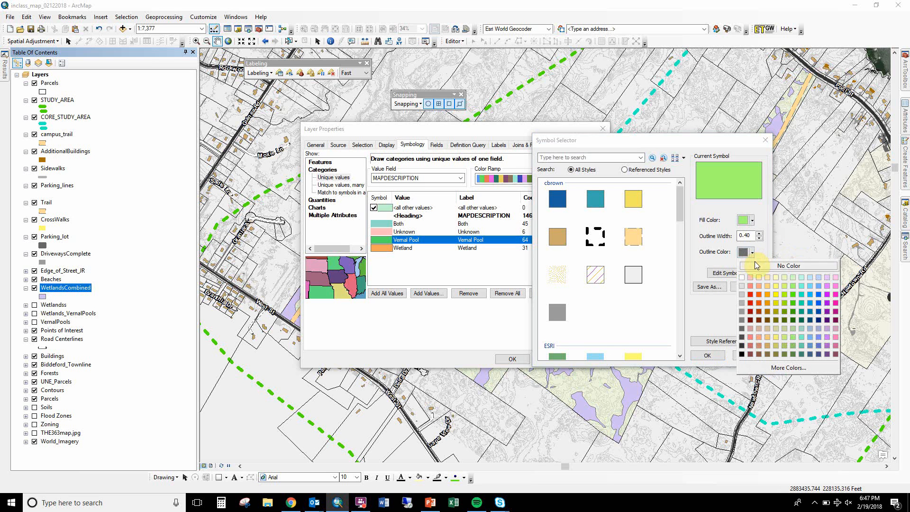
click(756, 266)
click(730, 274)
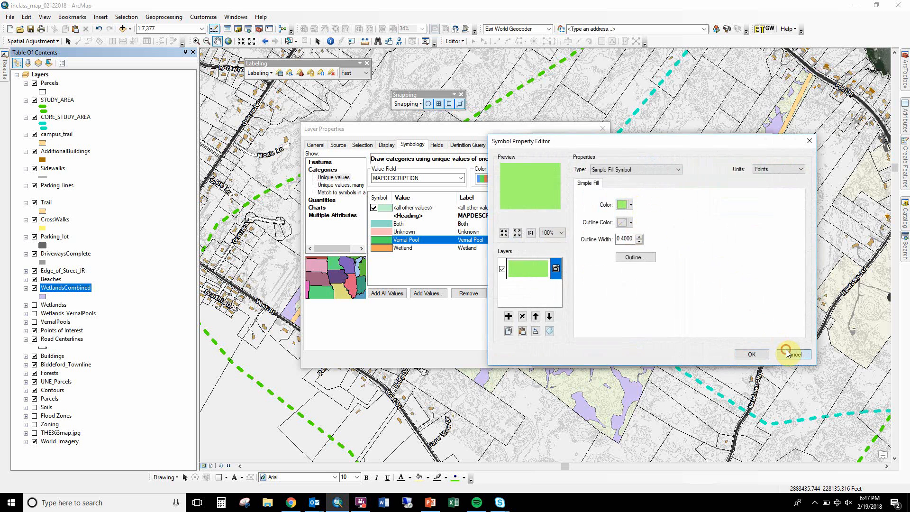
click(787, 353)
Lighten the Vernal Pool fill using the HSV color model, with hue 99, saturation 35% and value 100%, and accept the symbol.
click(752, 220)
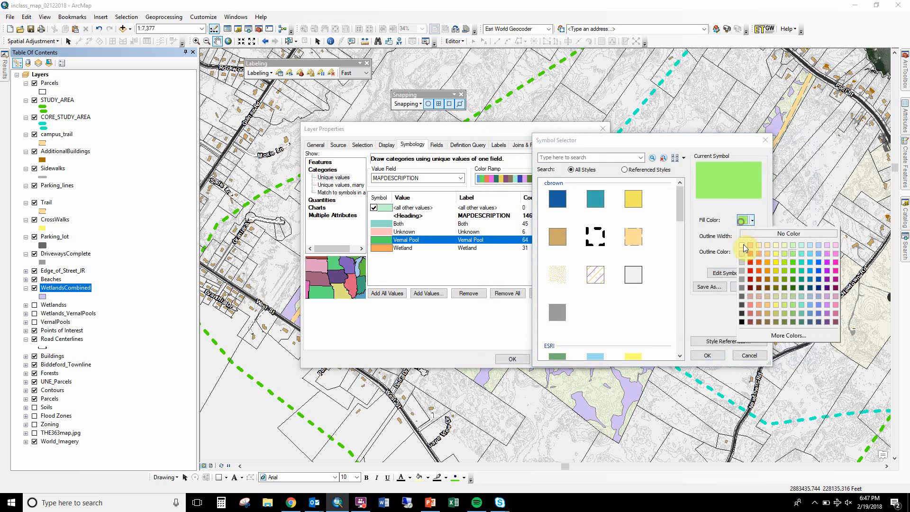
click(761, 337)
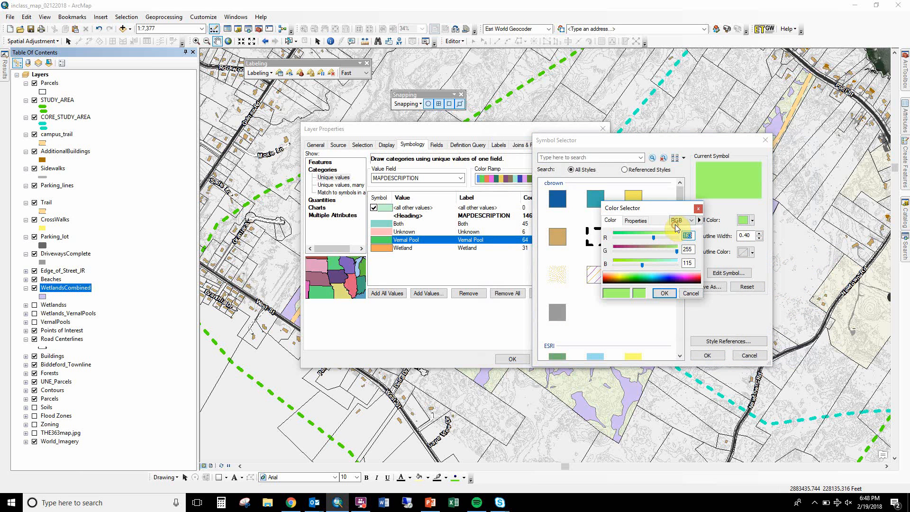
click(678, 222)
click(678, 239)
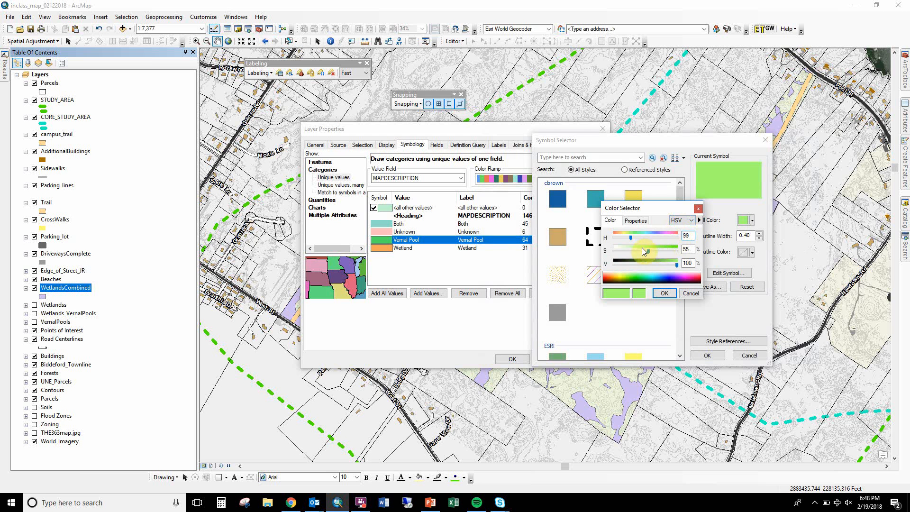
drag(643, 251, 632, 251)
click(666, 293)
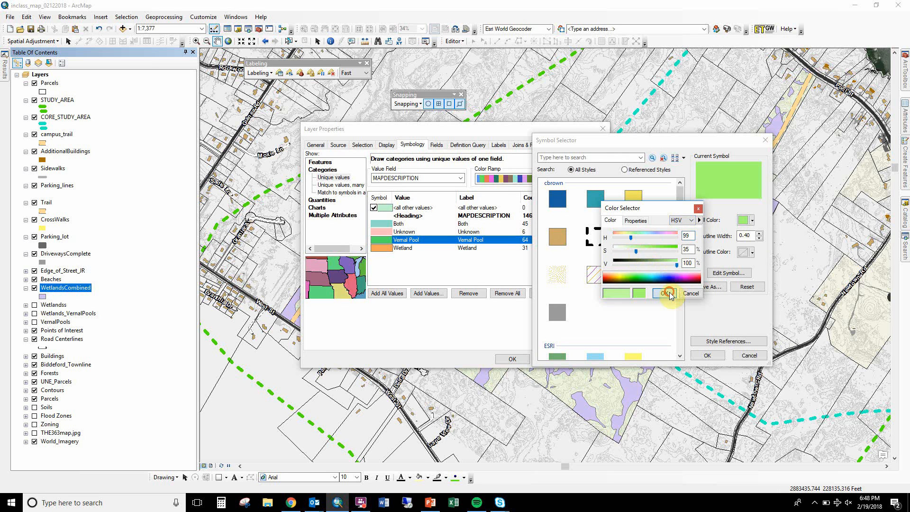
click(709, 357)
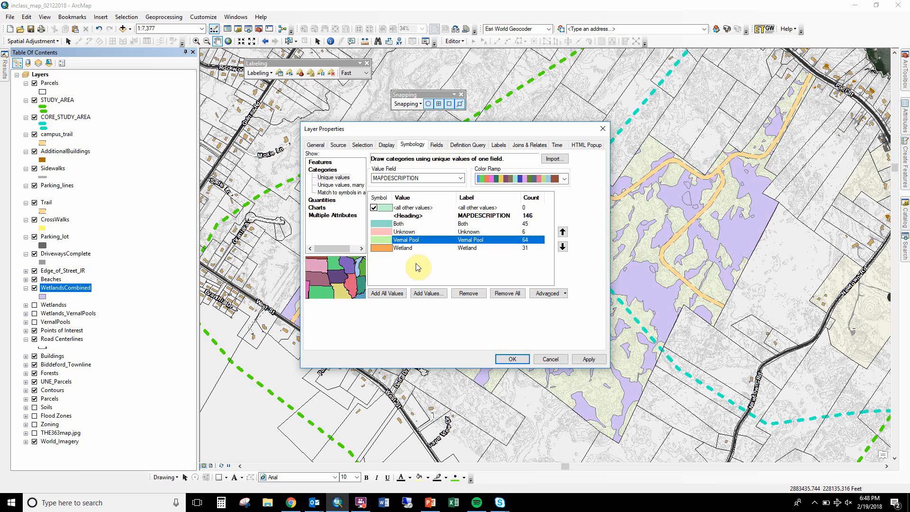
Set the Wetland category's symbol to a light blue fill from the palette with its outline set to No Color.
double_click(381, 248)
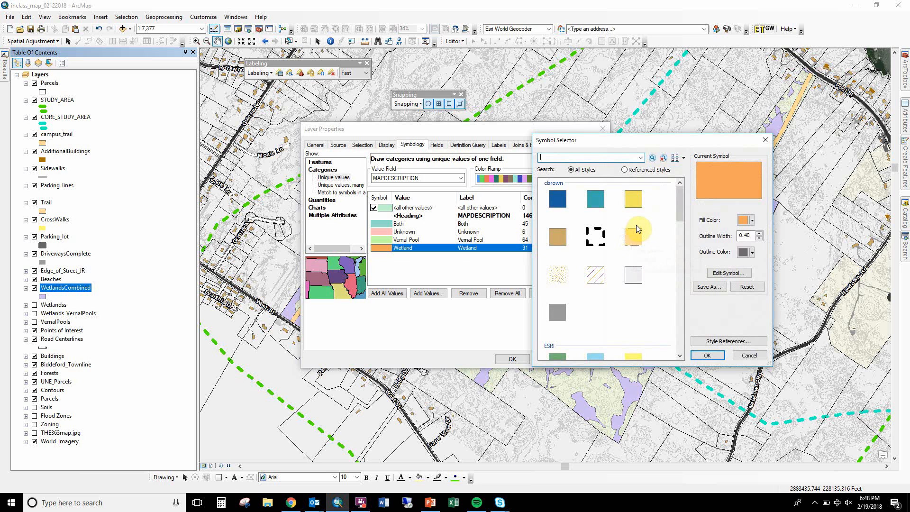
click(745, 224)
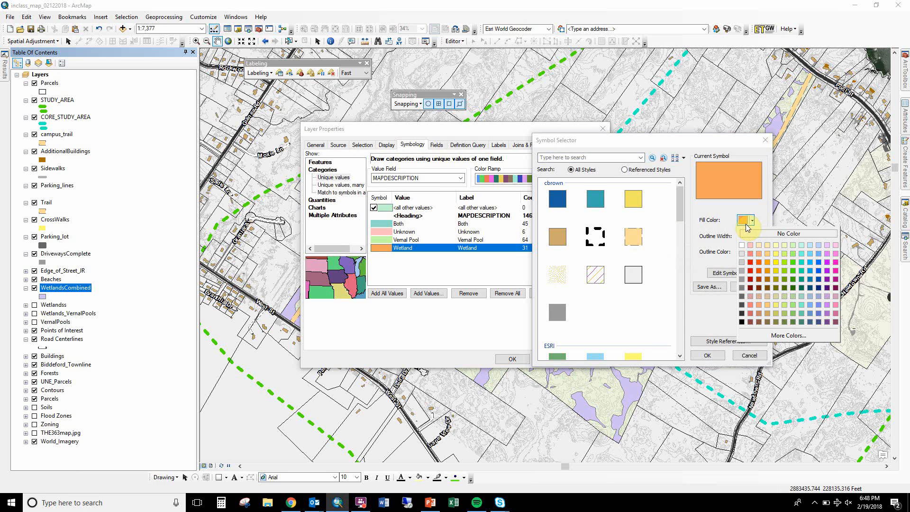
click(818, 254)
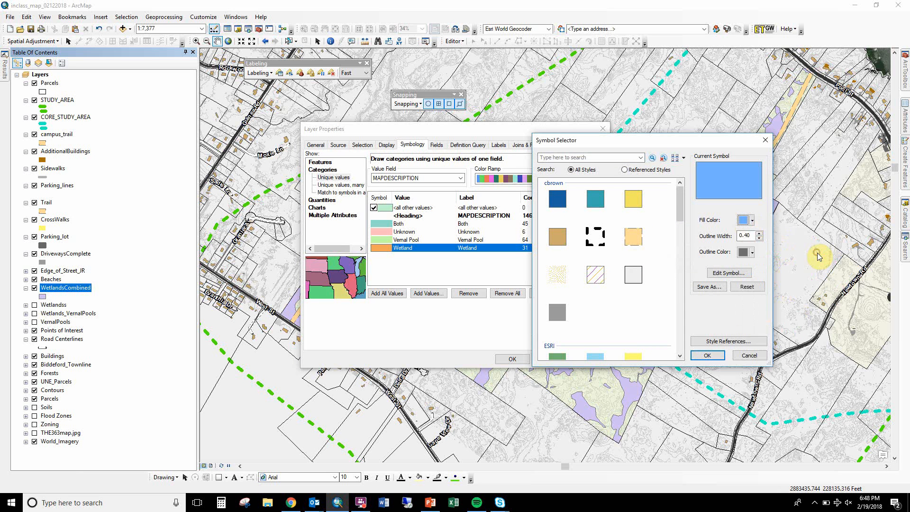
click(747, 252)
click(754, 265)
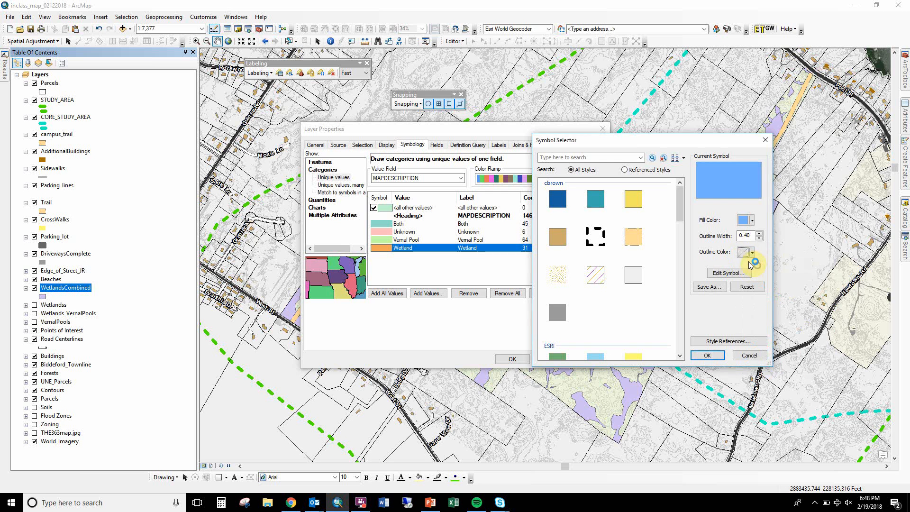
Lighten the Wetland fill using the HSV color model, with hue 213, saturation 35% and value 100%, and accept the symbol.
click(752, 220)
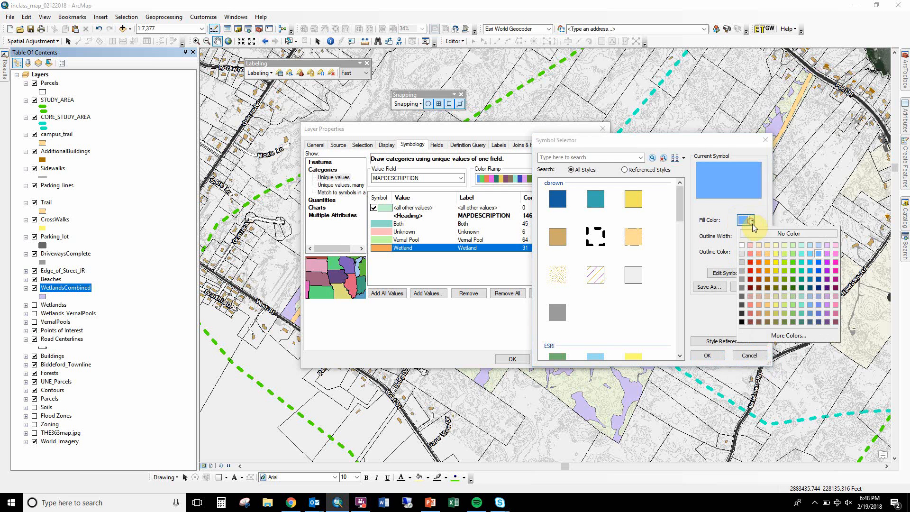
click(757, 333)
click(683, 221)
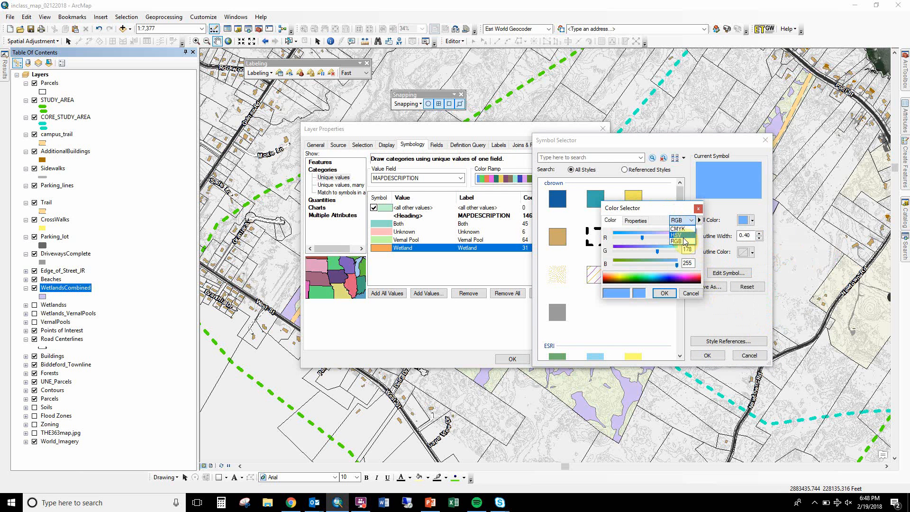
click(680, 243)
drag(642, 253, 630, 252)
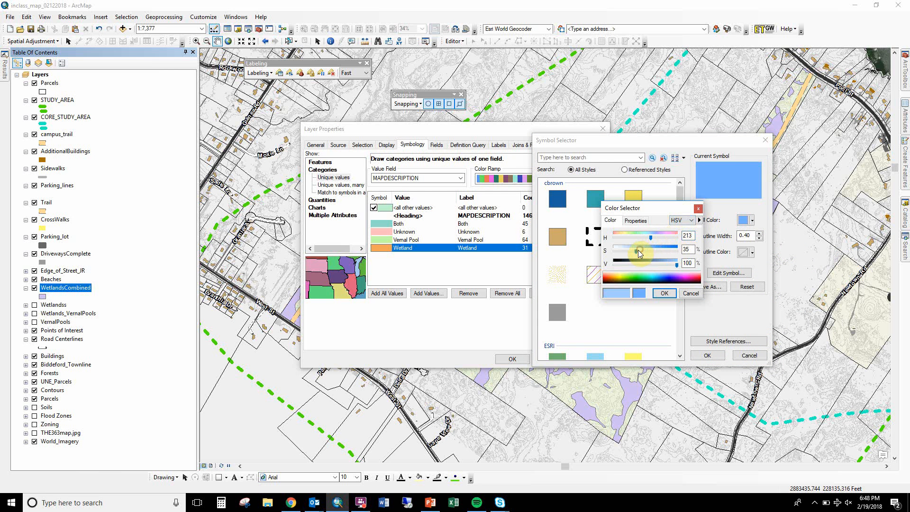
click(664, 293)
click(705, 354)
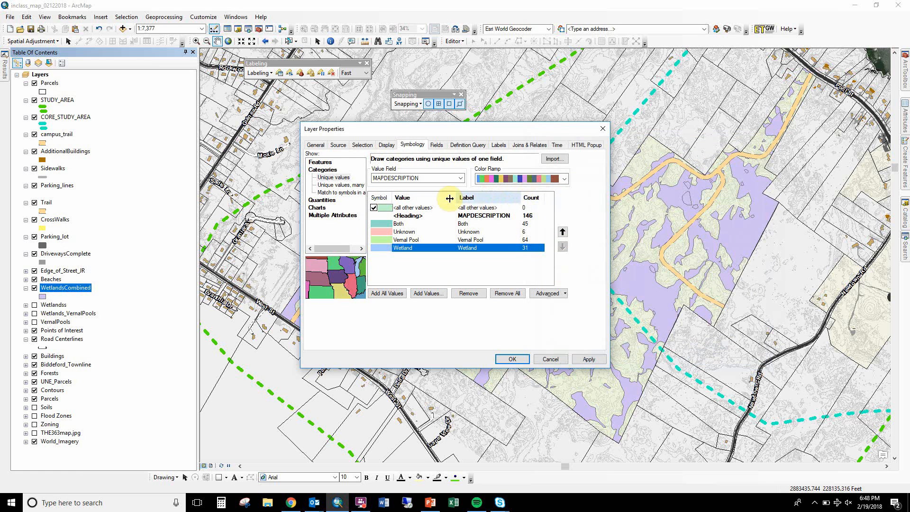
Exclude all other values from the symbology, relabel the heading as "Type of Wetland", and apply the layer properties.
click(374, 208)
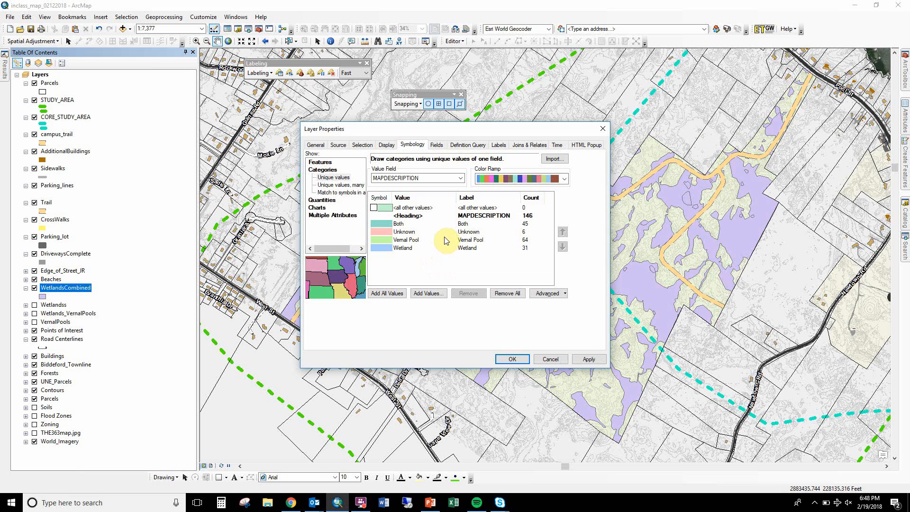
double_click(483, 217)
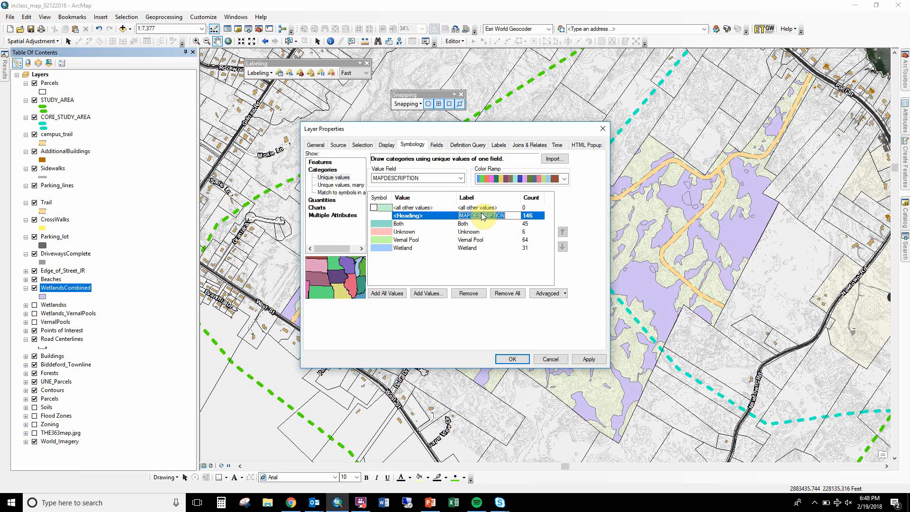
text(m)
click(432, 271)
click(506, 359)
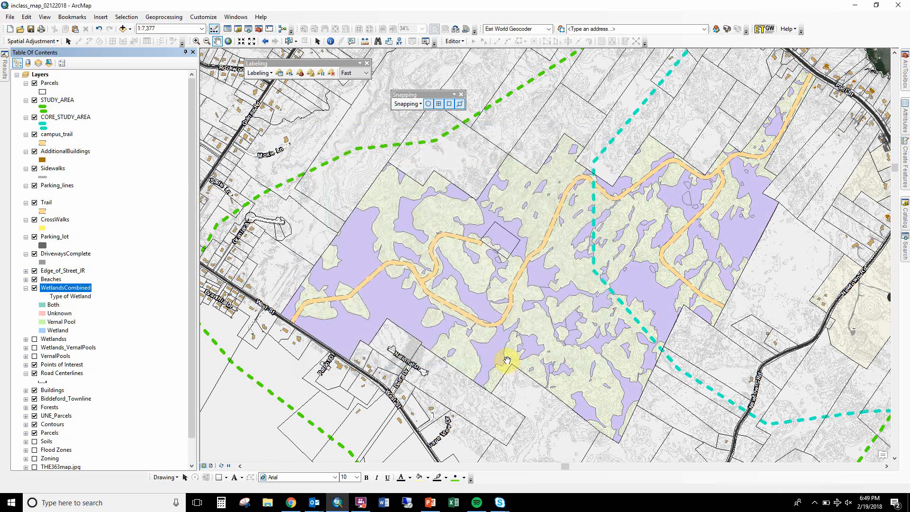
scroll(507, 360, down, 2)
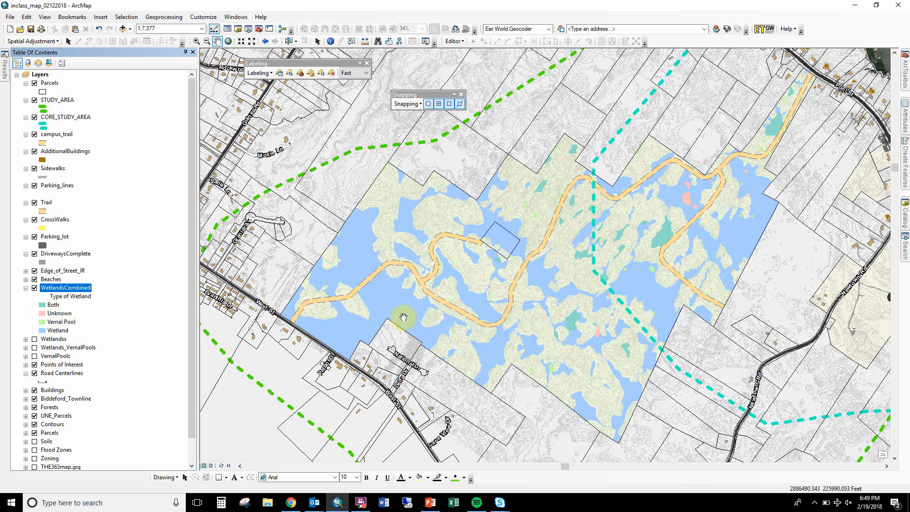
Open the symbol levels of the WetlandsCombined layer and enable drawing the layer using the specified symbol levels.
right_click(69, 288)
click(50, 291)
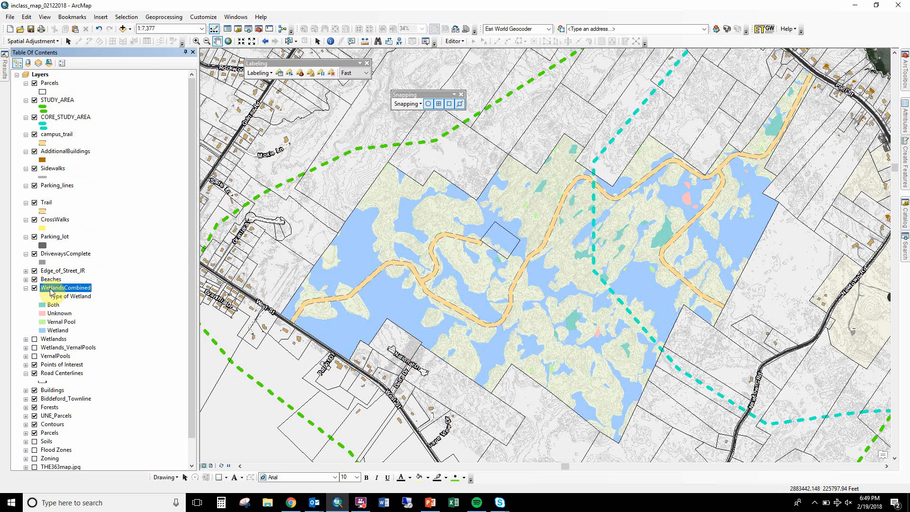
double_click(48, 287)
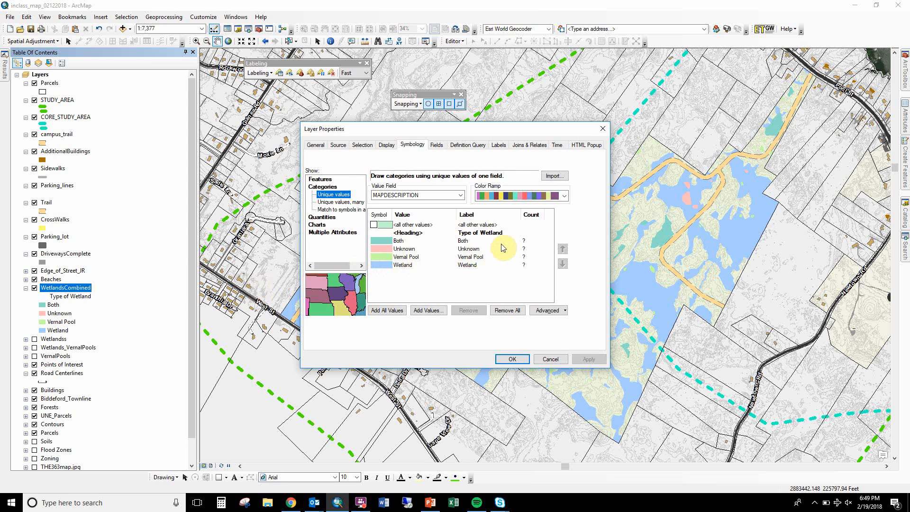
click(543, 316)
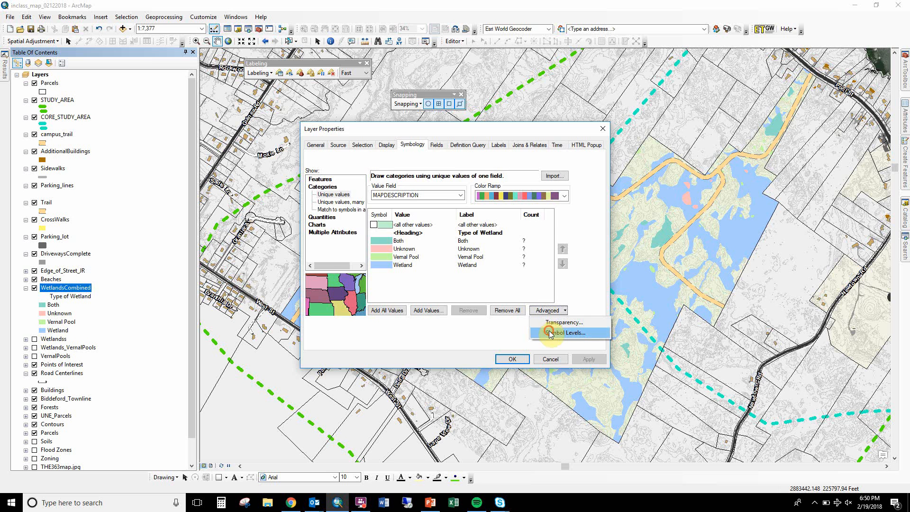
click(550, 333)
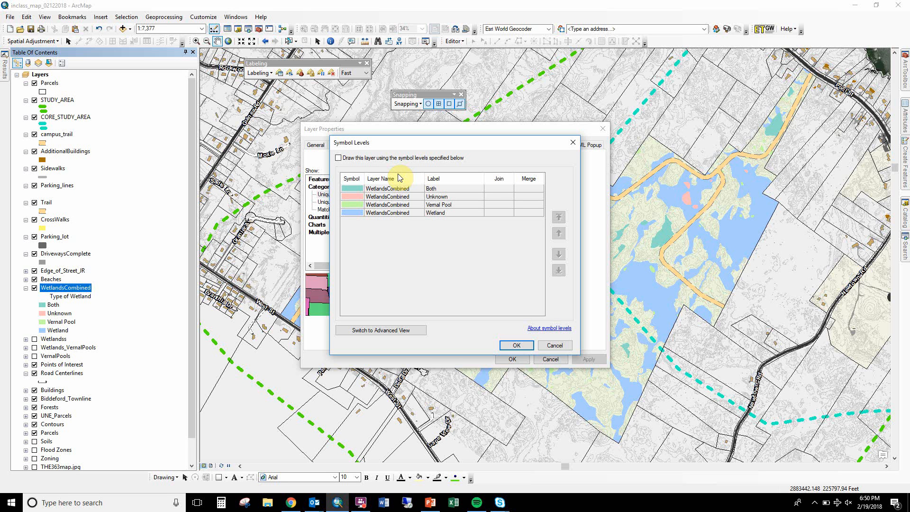
click(377, 157)
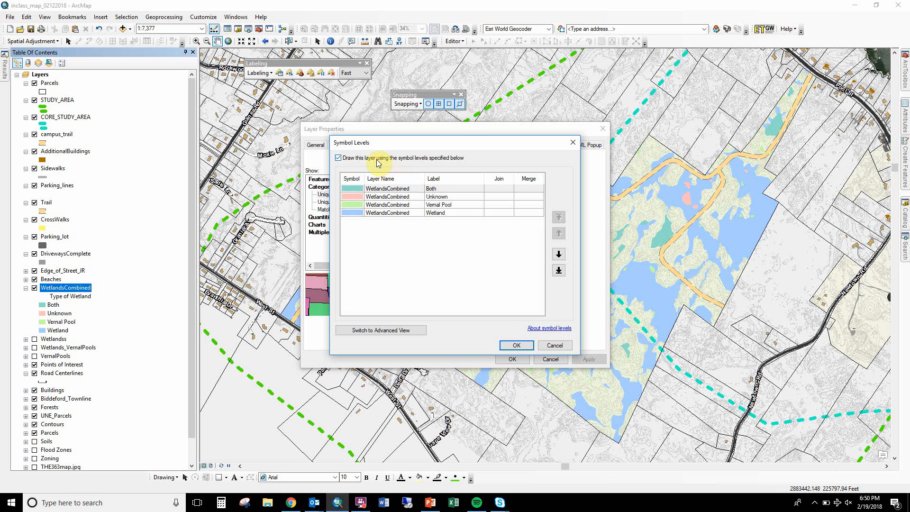
Order the symbol levels as Vernal Pool, Wetland, Both, Unknown, and apply them to the WetlandsCombined layer.
click(365, 206)
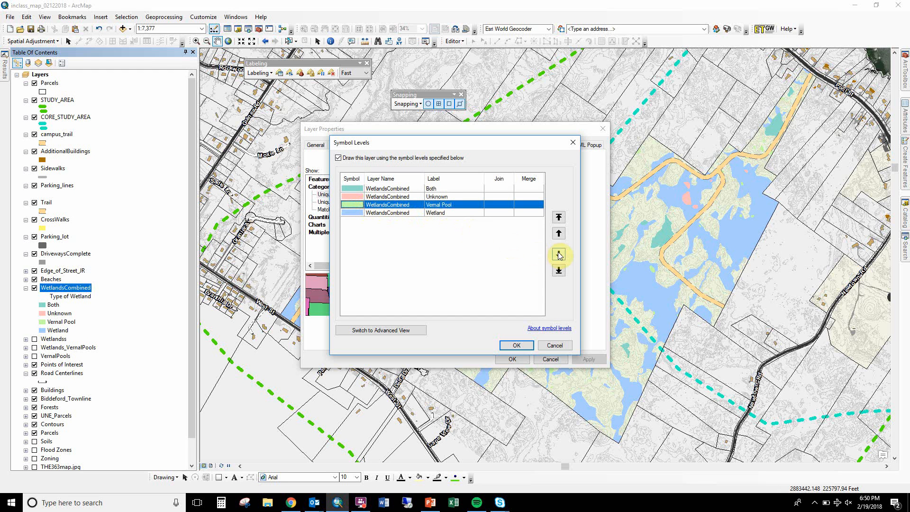
click(559, 233)
click(559, 233)
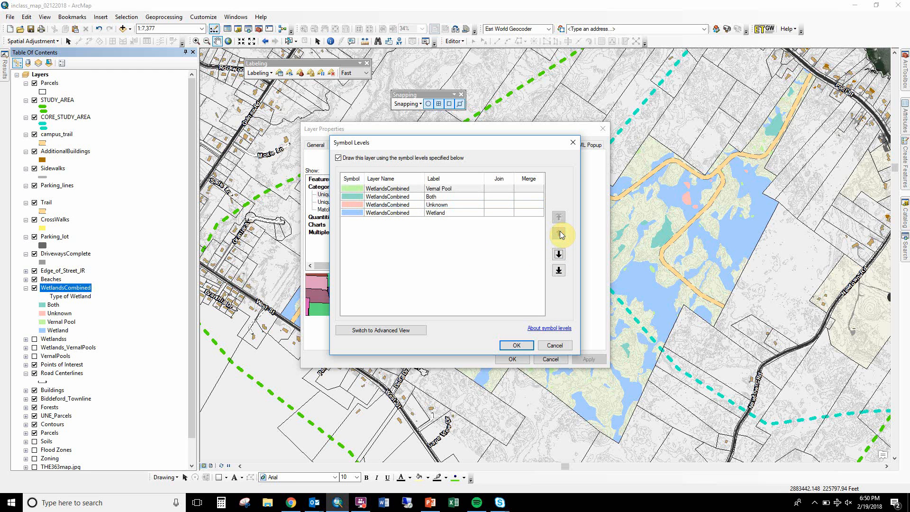
click(368, 196)
click(558, 271)
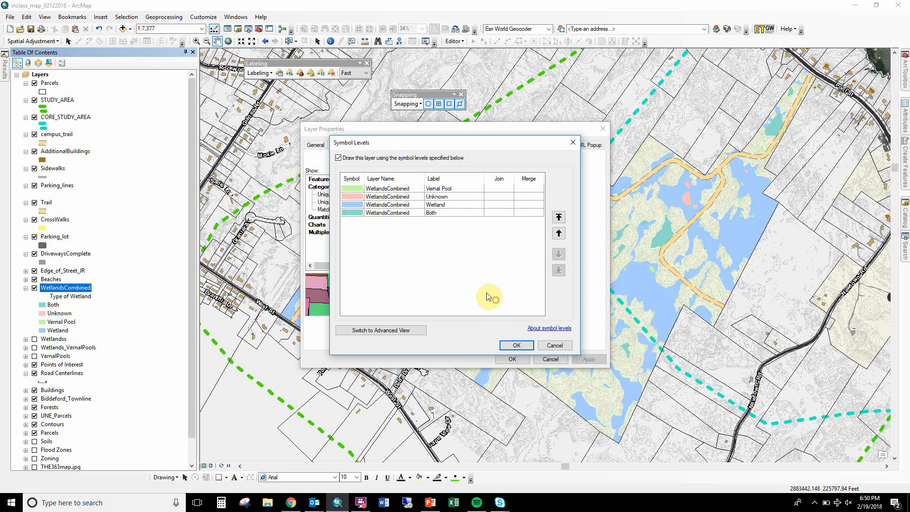
click(357, 196)
click(559, 270)
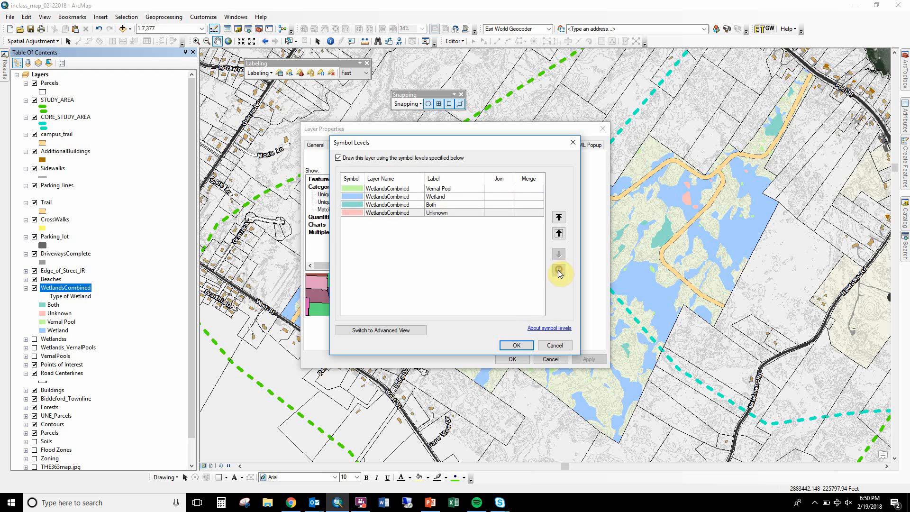
click(517, 346)
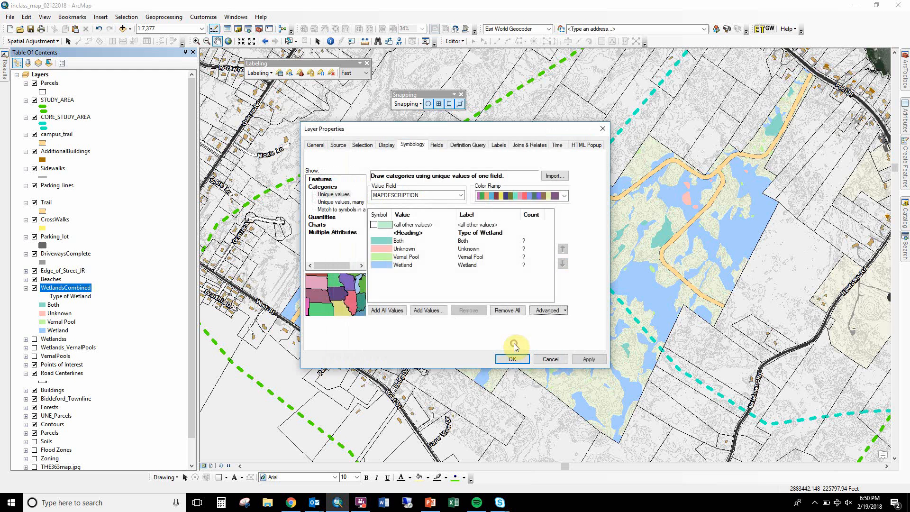
click(513, 359)
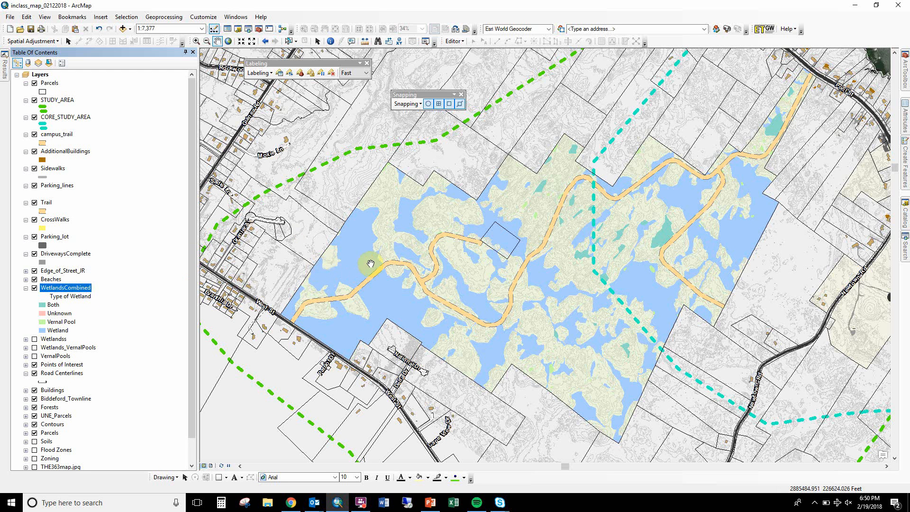
drag(634, 288, 587, 300)
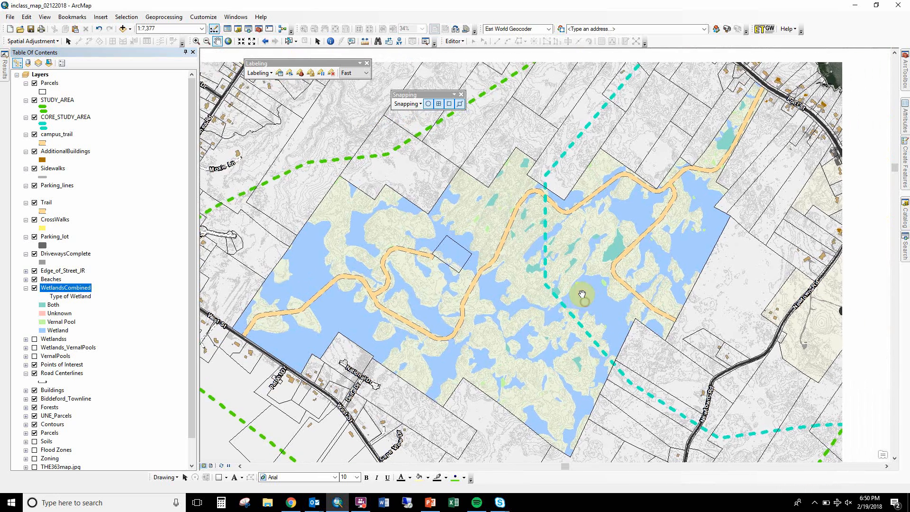